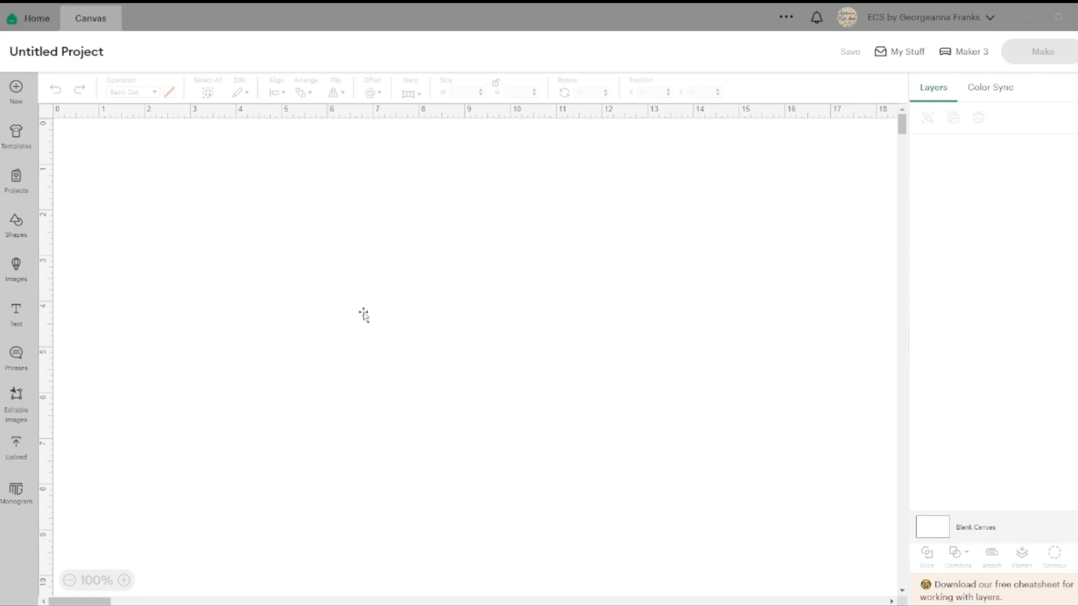
- Add the free rounded-corner square shape to the blank canvas and move it away from the canvas corner
left_click(437, 256)
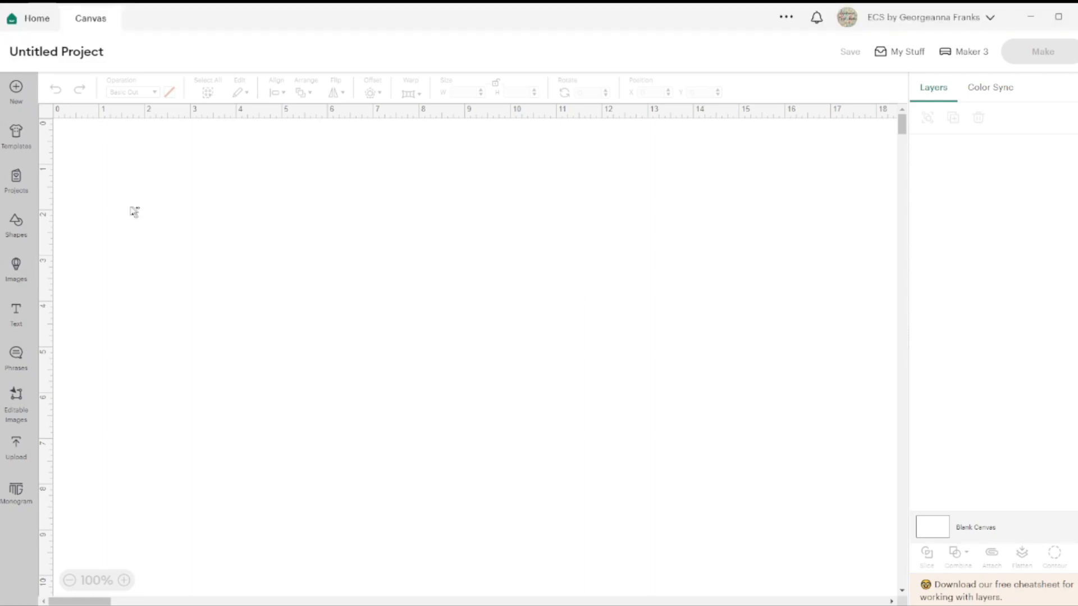
left_click(14, 227)
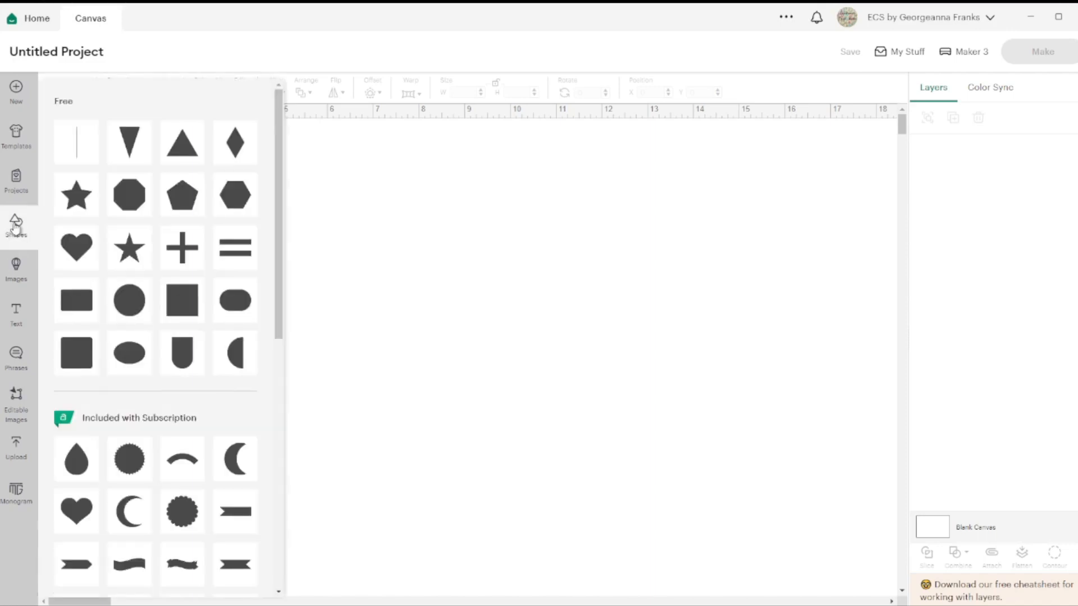
left_click(78, 339)
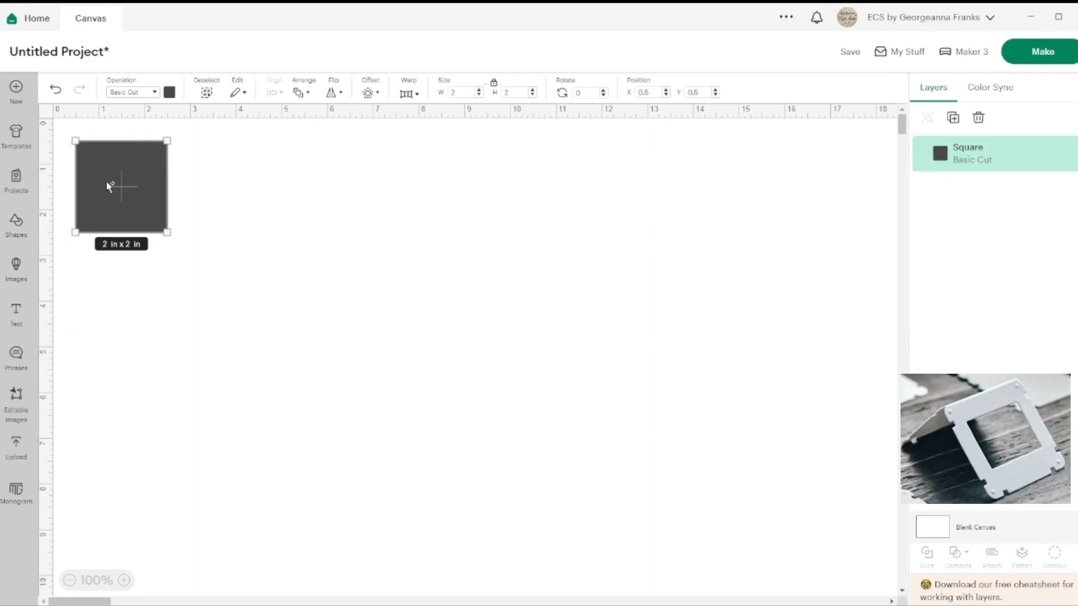
left_click_drag(108, 187, 210, 259)
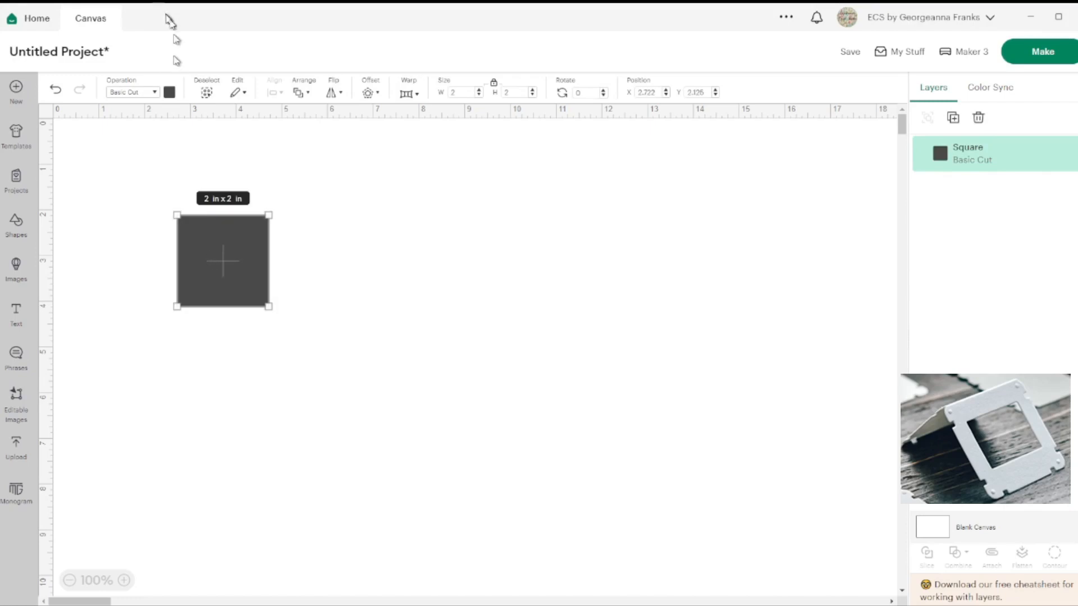
- Recolour the square light blue, and enlarge it to about 5.47 x 5.47 in near the middle of the canvas
left_click(170, 93)
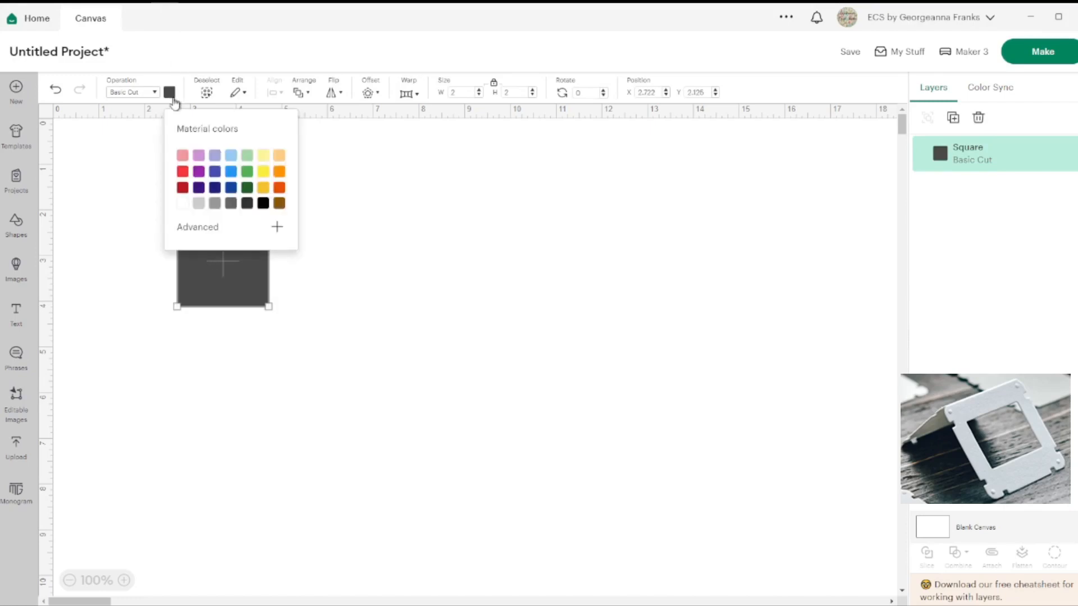
left_click(231, 154)
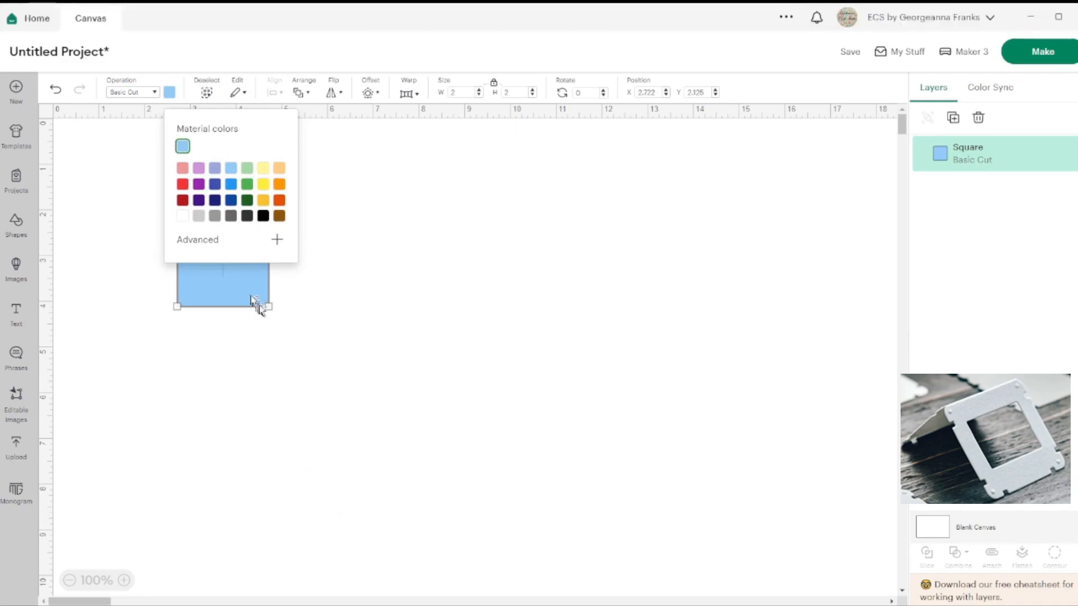
left_click_drag(269, 308, 429, 452)
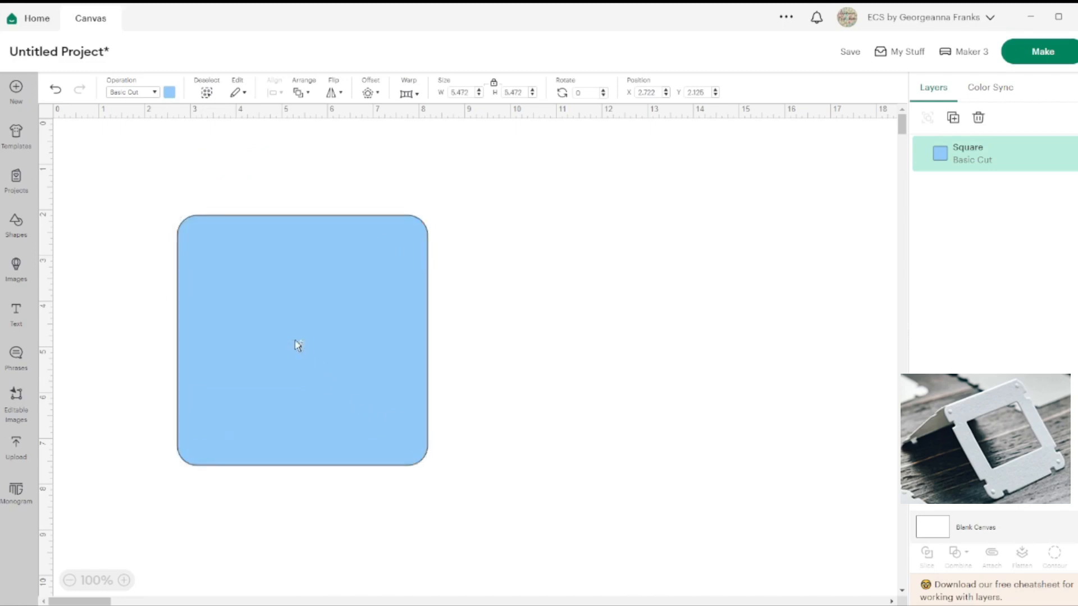
left_click_drag(298, 344, 495, 329)
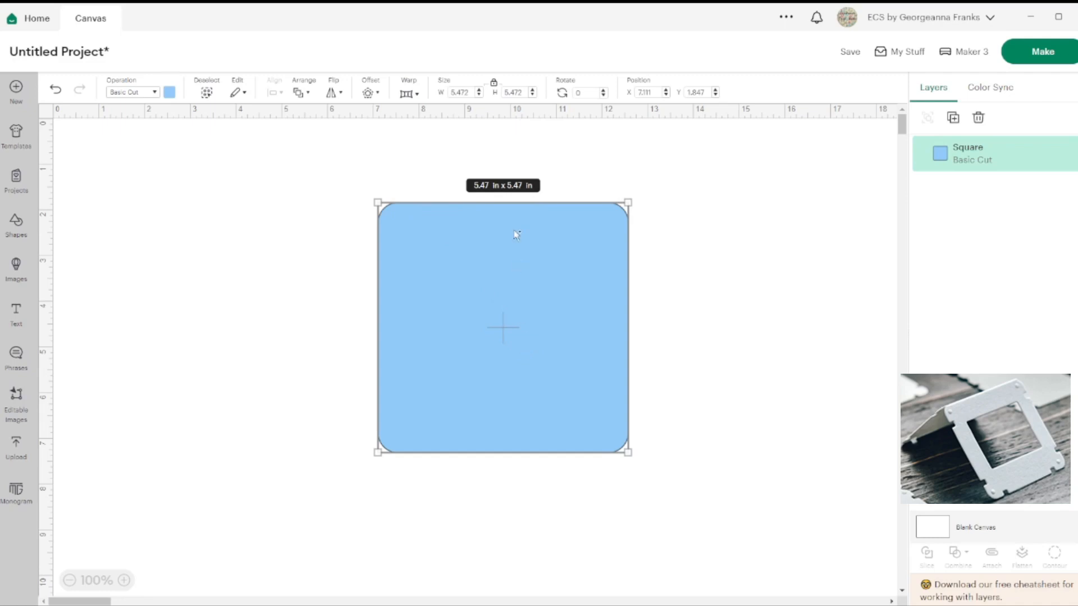
- Duplicate the blue square and set one of the two squares aside to the right of the other
left_click(954, 119)
left_click_drag(271, 320, 915, 251)
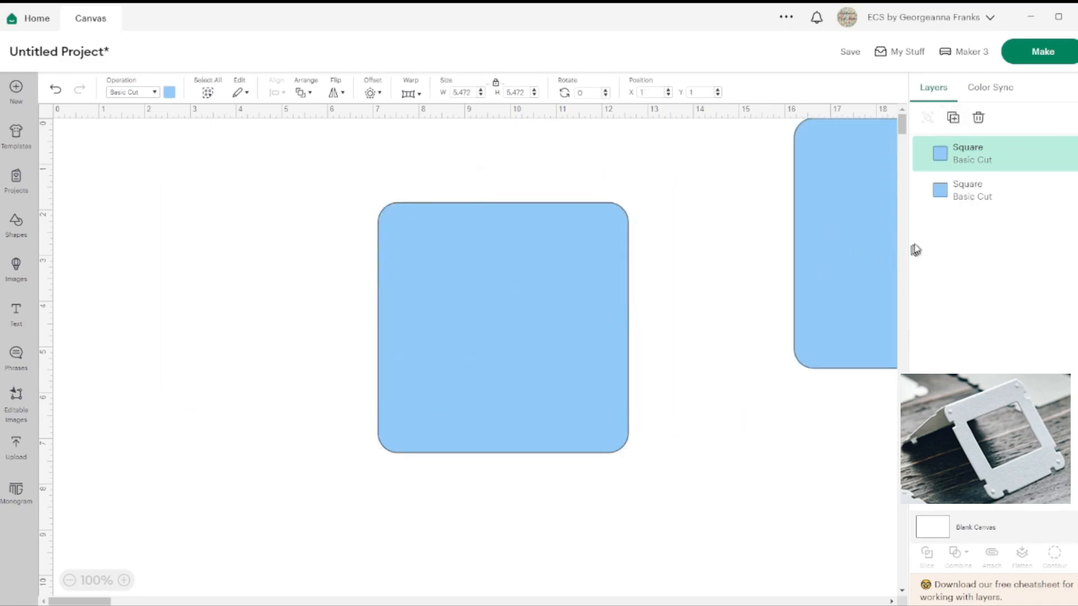
left_click_drag(496, 306, 464, 328)
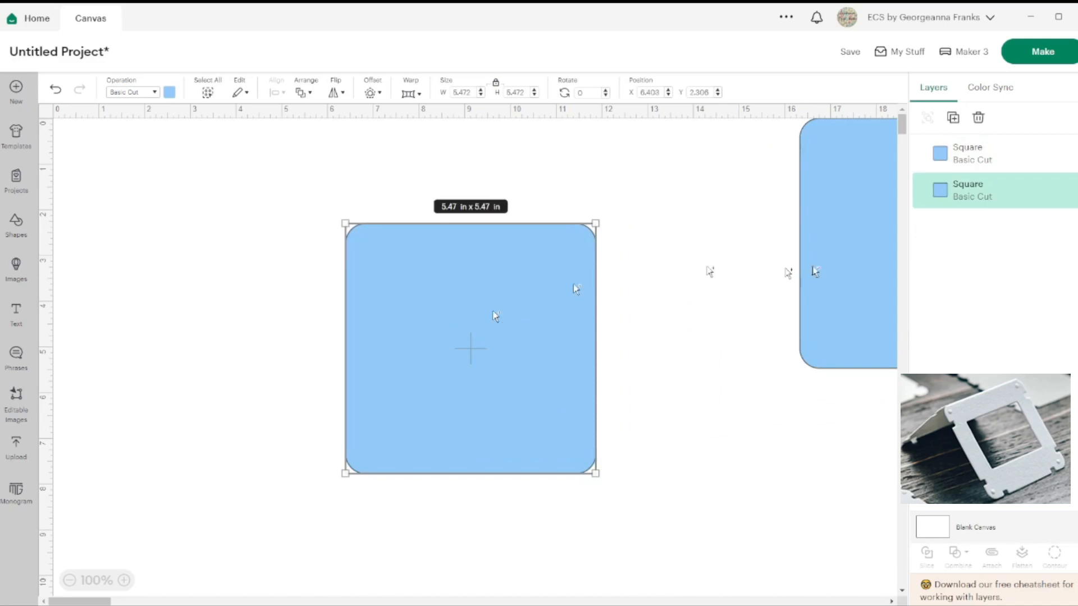
- Duplicate the middle square, shrink the copy to about 3.51 x 3.51 in and place it inside the large square
left_click(953, 119)
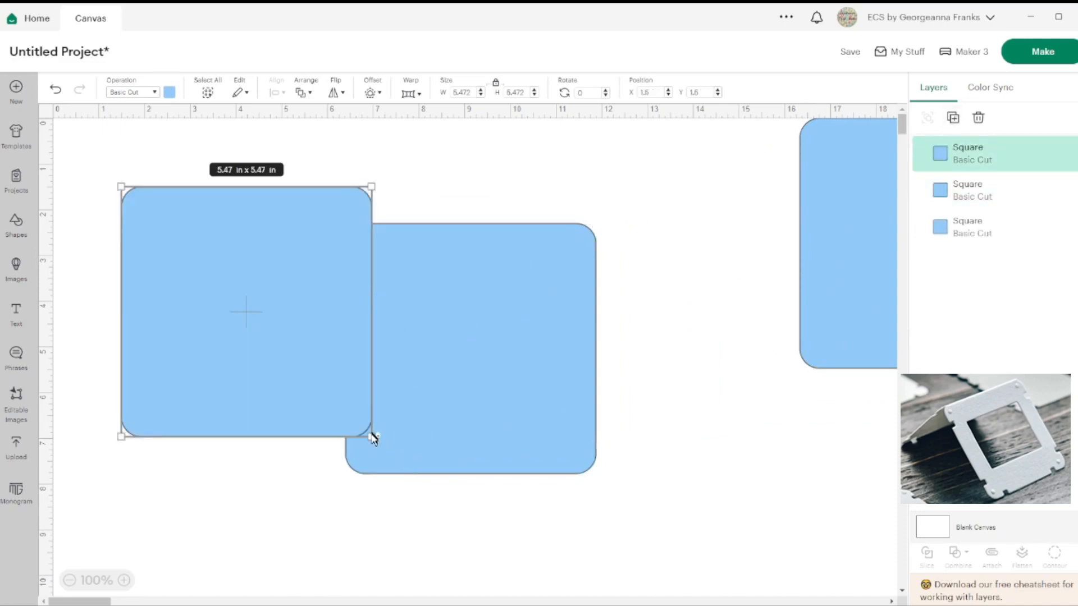
left_click_drag(372, 438, 263, 335)
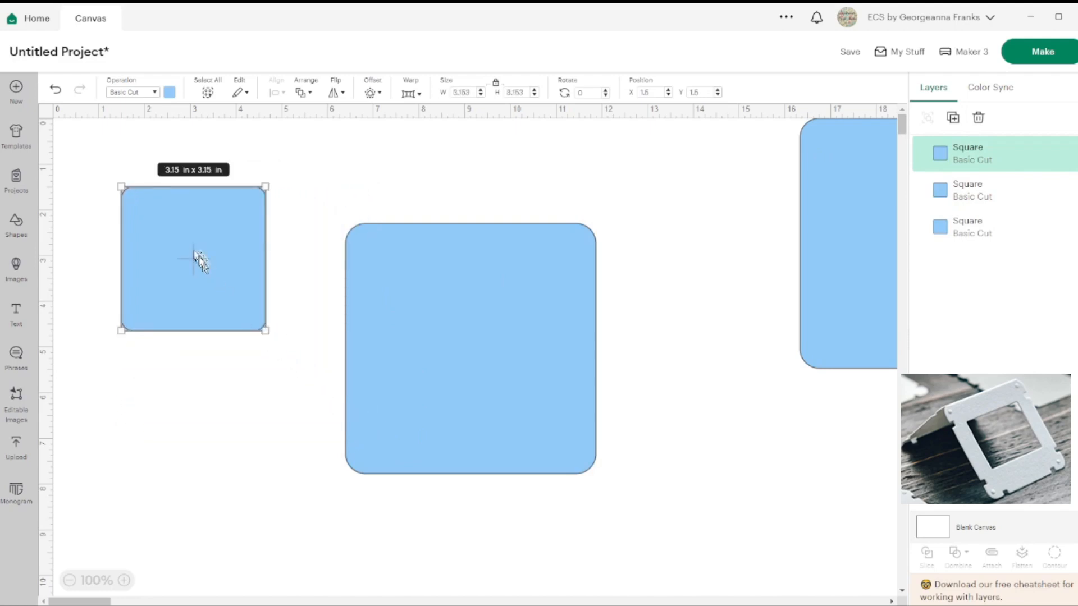
left_click_drag(197, 257, 469, 343)
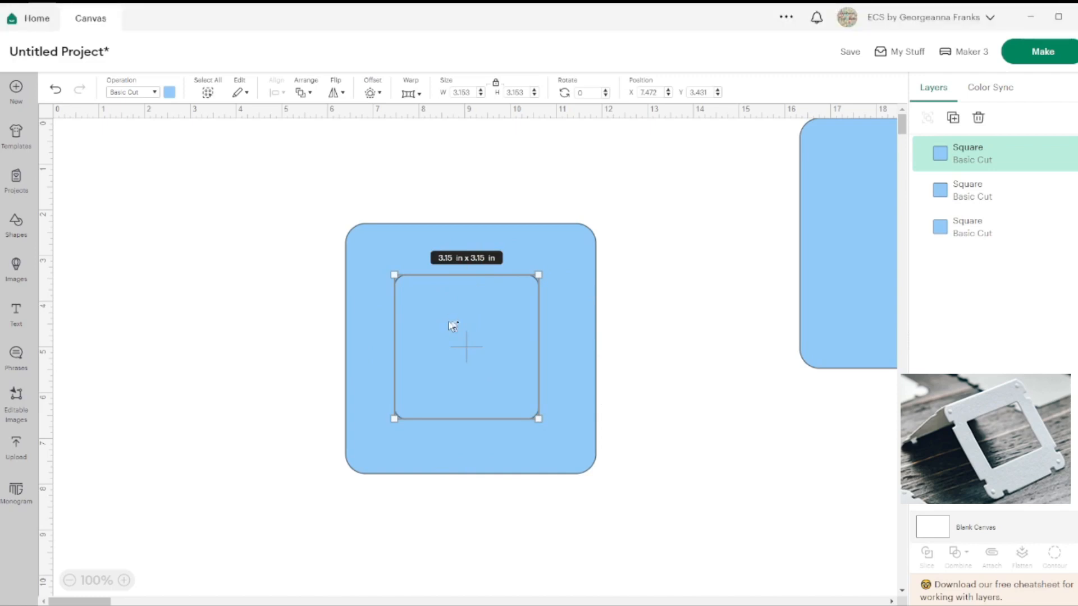
left_click_drag(538, 419, 554, 434)
left_click_drag(497, 376, 490, 368)
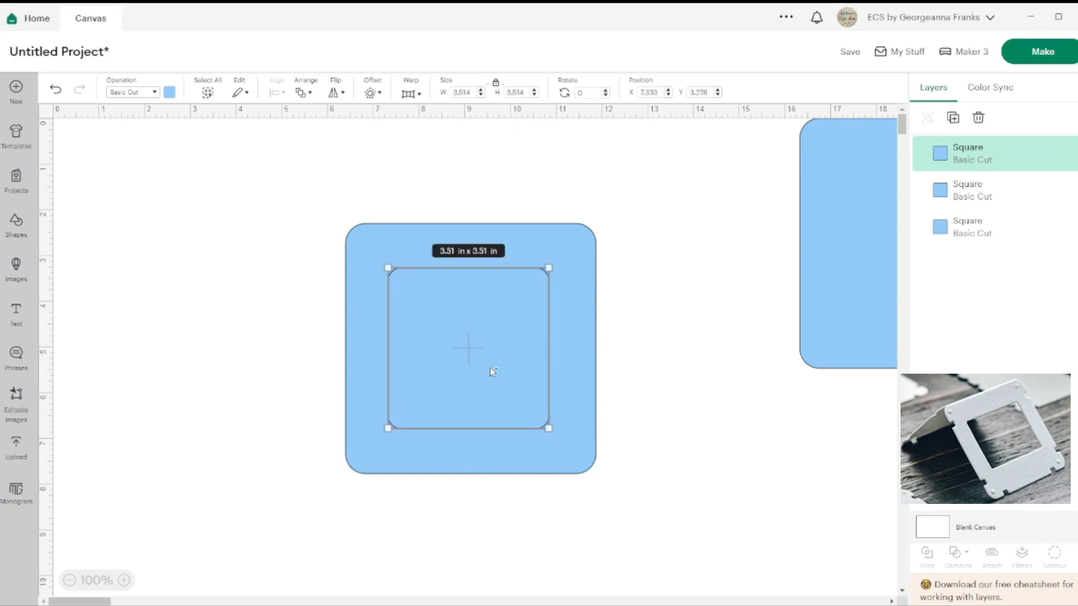
- Enlarge the inner square to about 3.67 x 3.67 in and centre it with the large square around it
left_click_drag(333, 207, 464, 329)
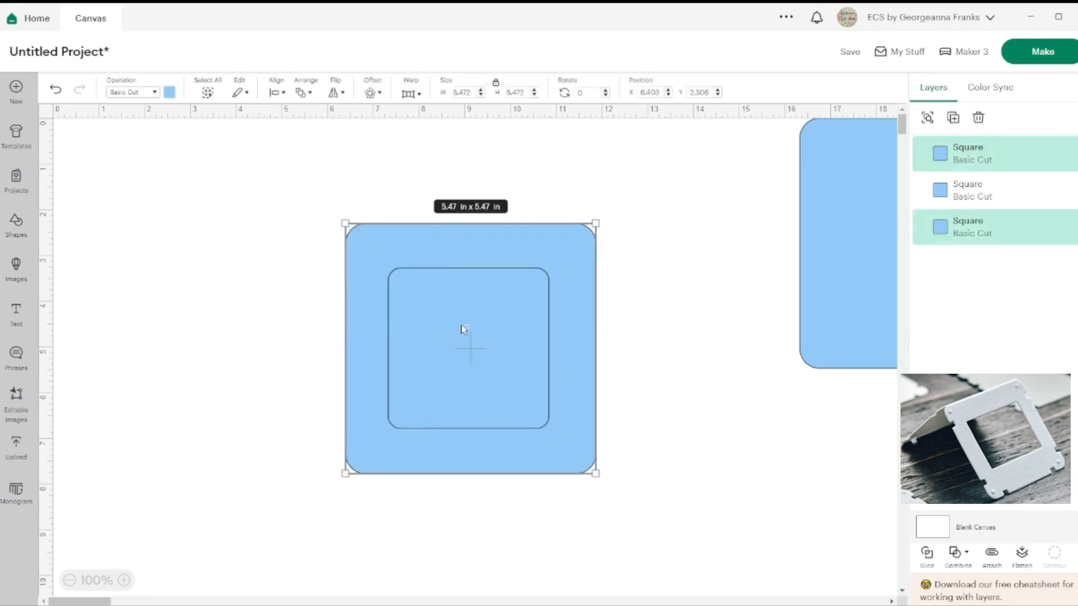
left_click(253, 333)
left_click(510, 349)
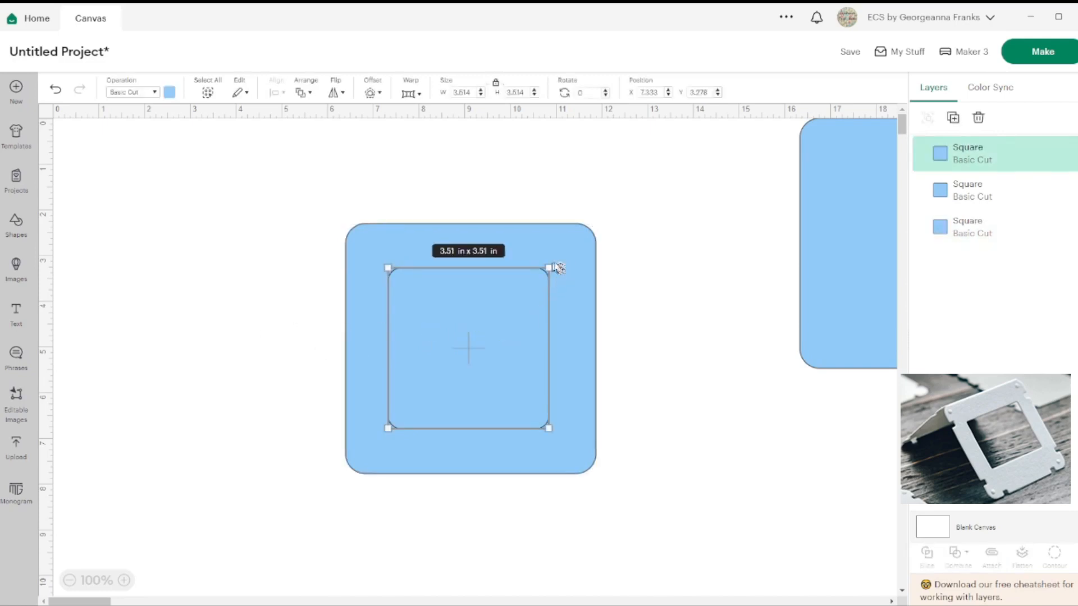
left_click_drag(555, 265, 558, 261)
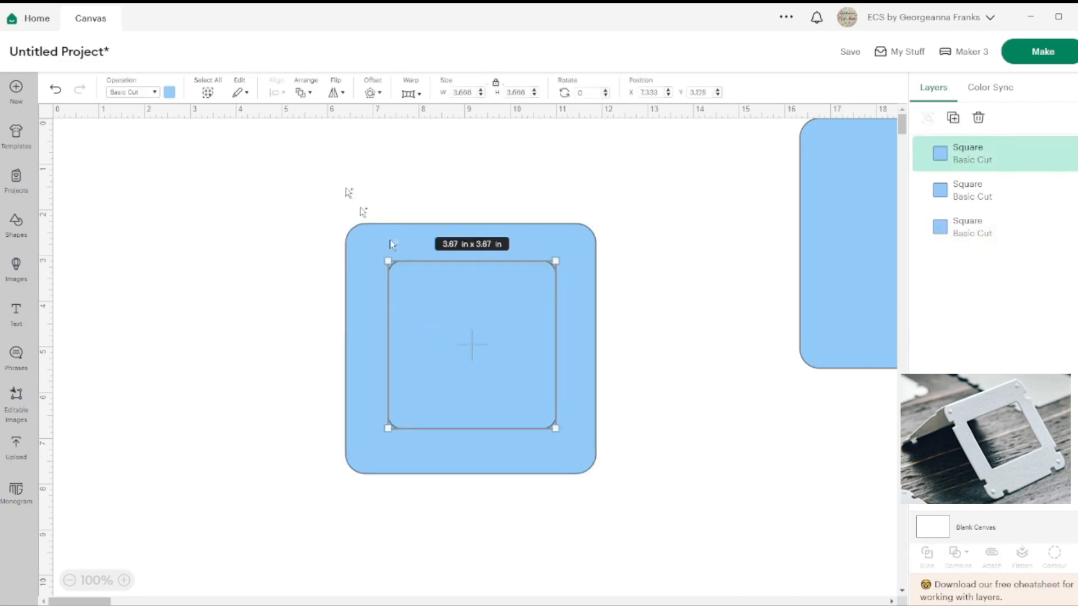
left_click_drag(322, 172, 472, 348)
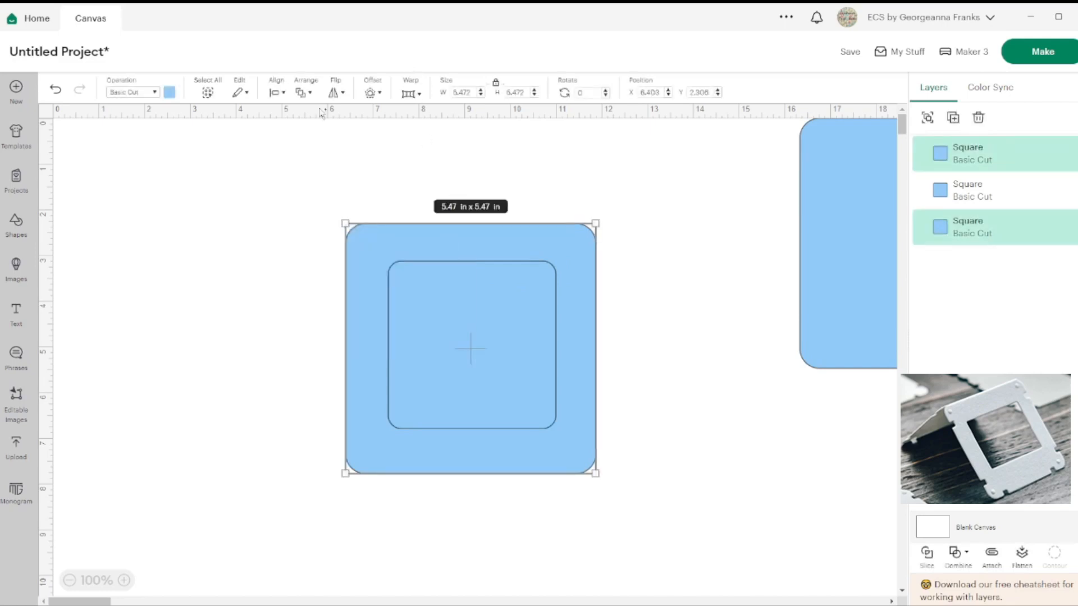
left_click(279, 93)
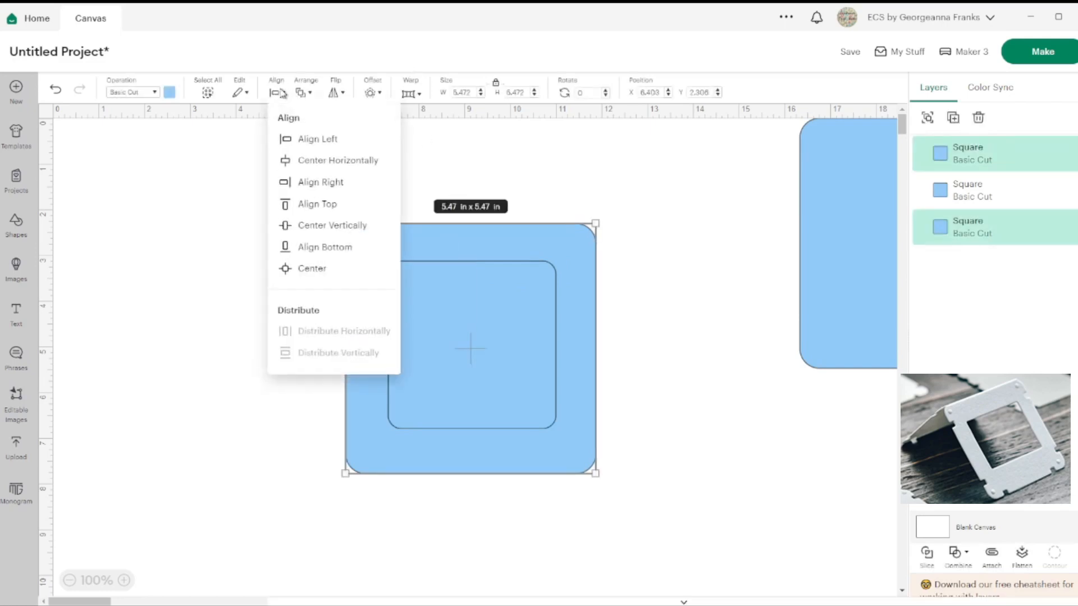
left_click(328, 268)
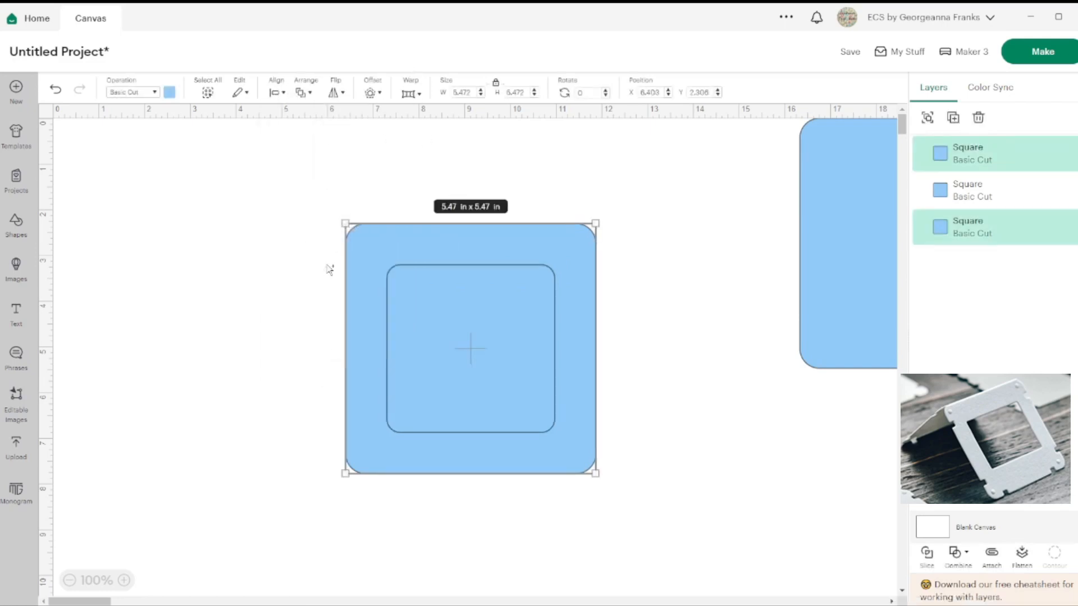
- Slice the inner square out of the large one and move both cut-out pieces to the left of the frame
left_click(928, 556)
left_click(438, 353)
left_click_drag(438, 352, 207, 409)
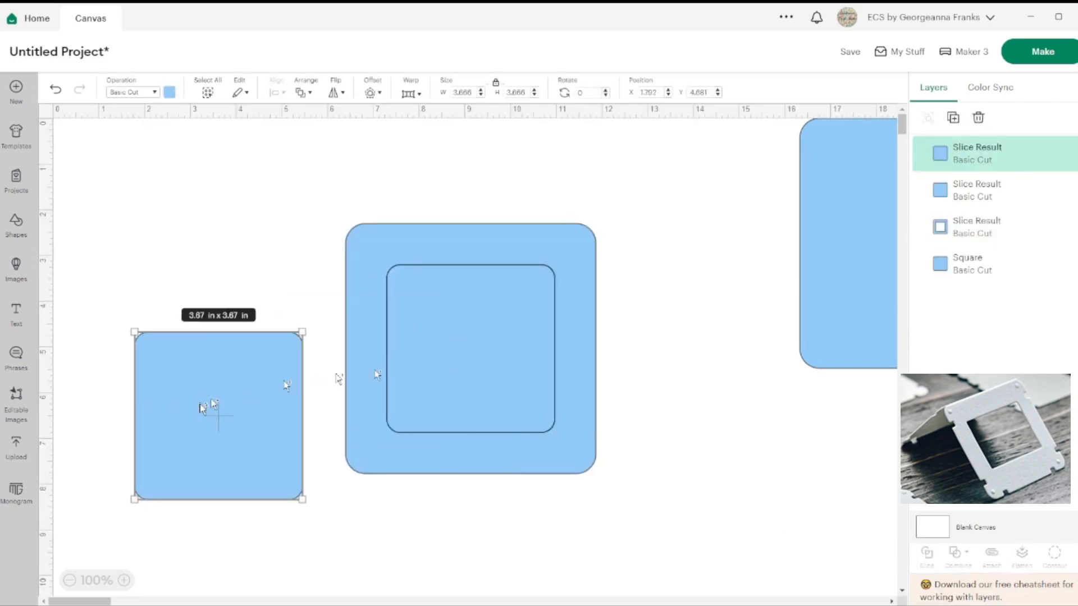
left_click_drag(452, 372, 145, 421)
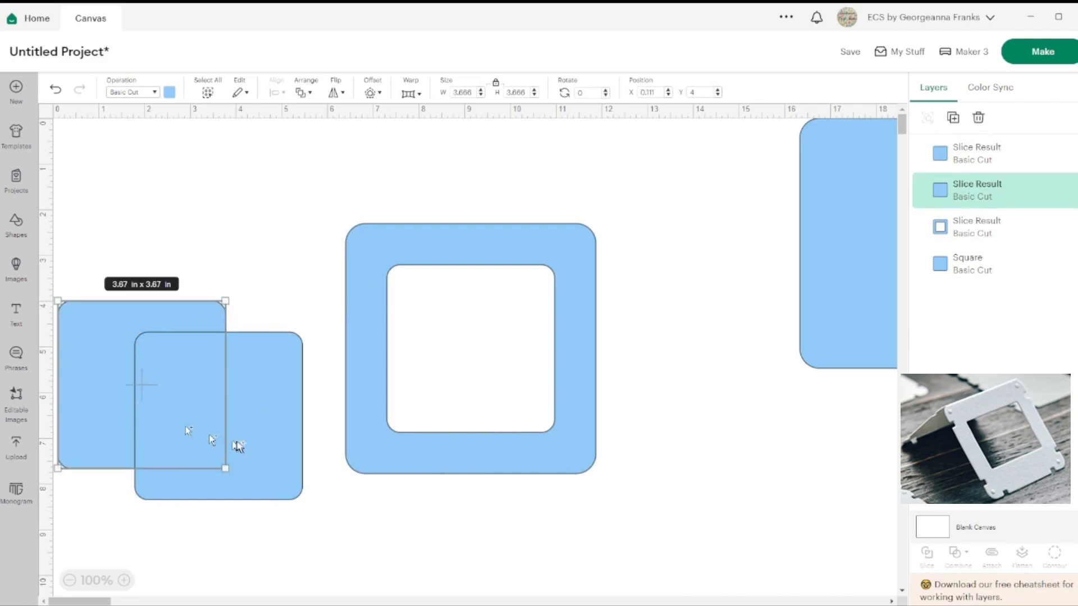
left_click_drag(250, 458, 149, 421)
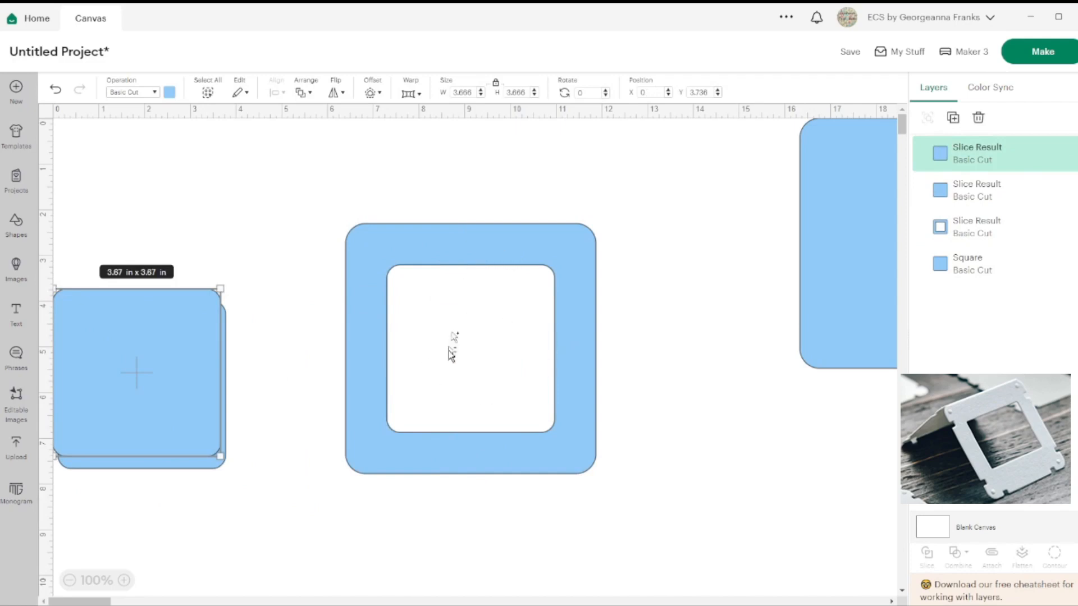
left_click_drag(216, 397, 192, 388)
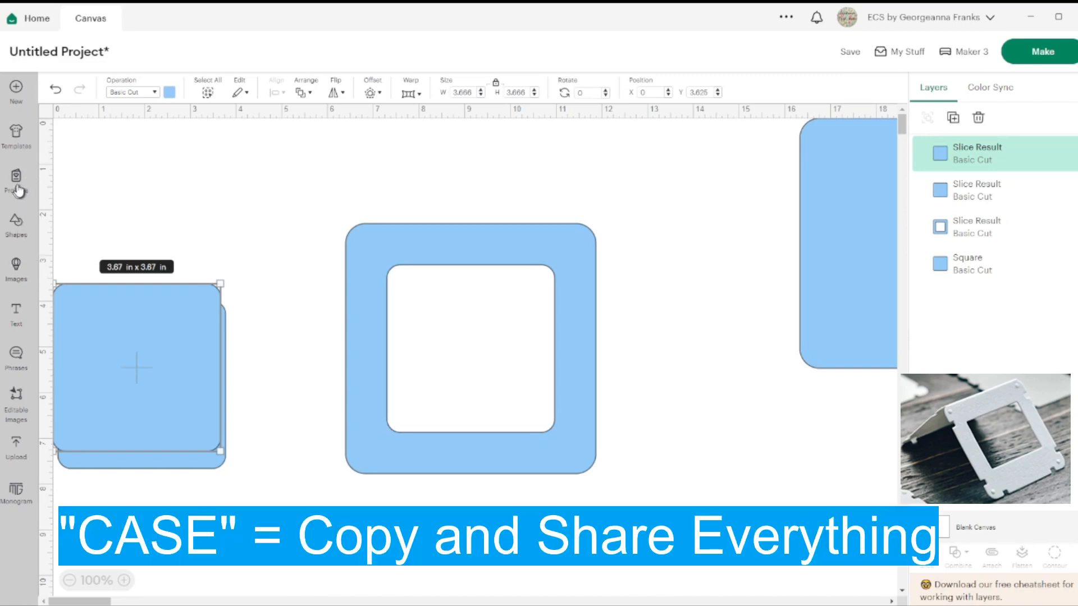
- Add a rectangle shape to the canvas and recolour it the same light blue as the frame
left_click(17, 229)
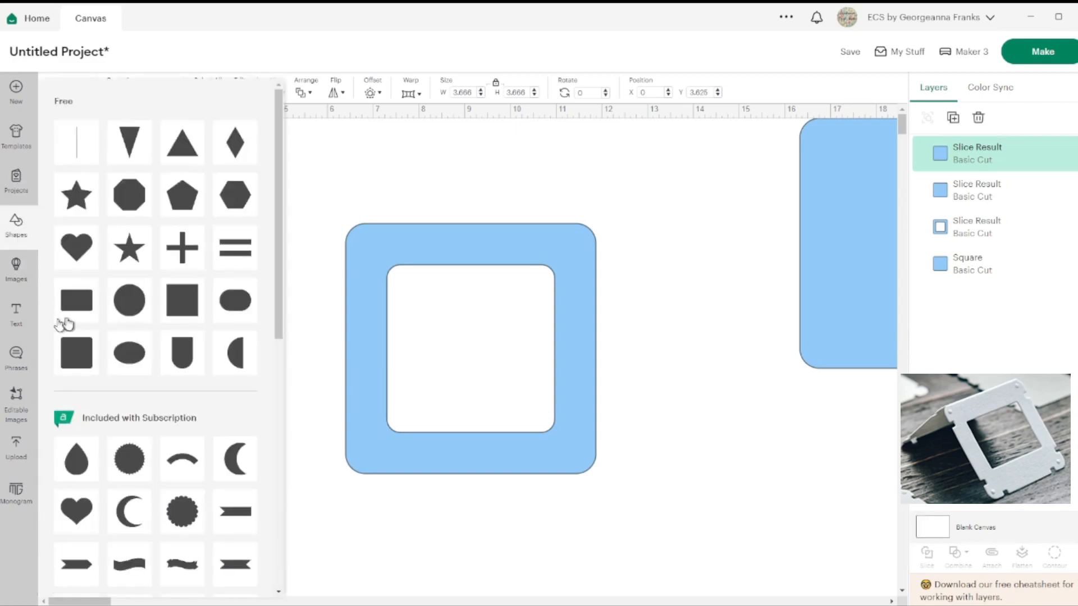
left_click(82, 304)
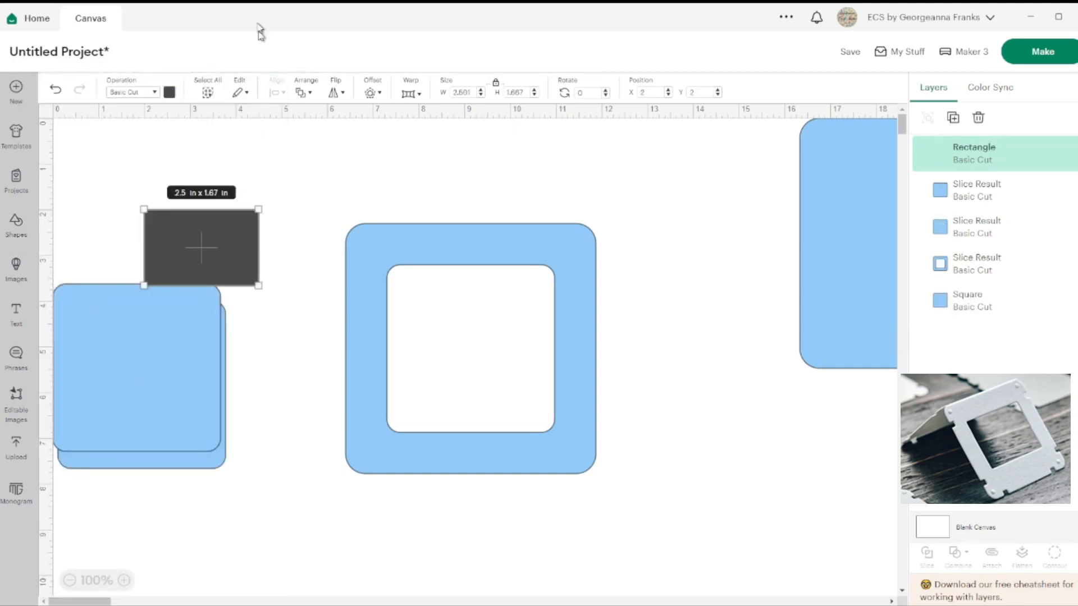
left_click(169, 93)
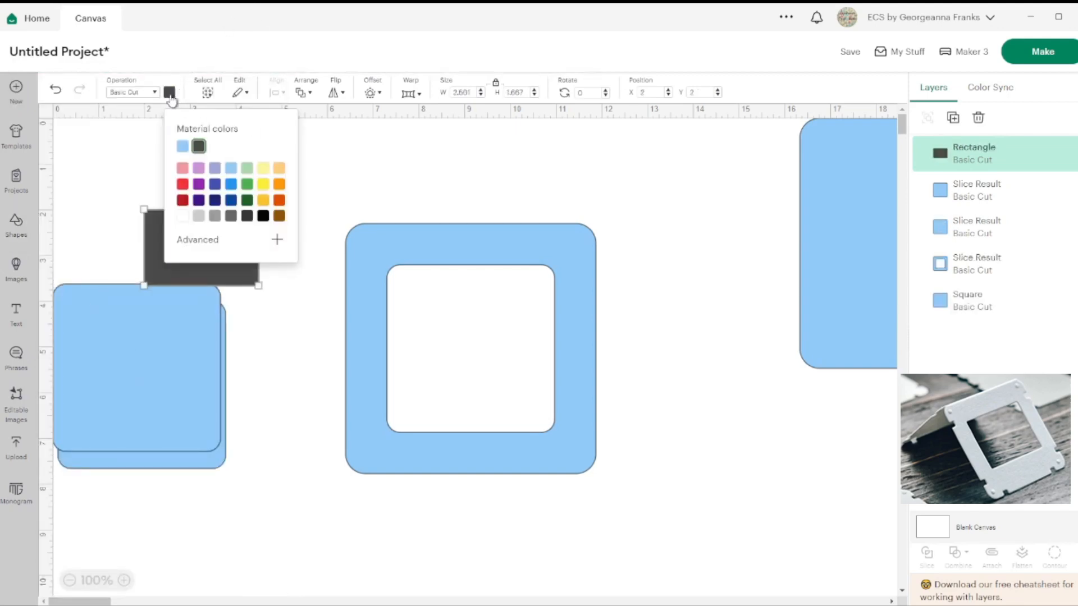
left_click(183, 146)
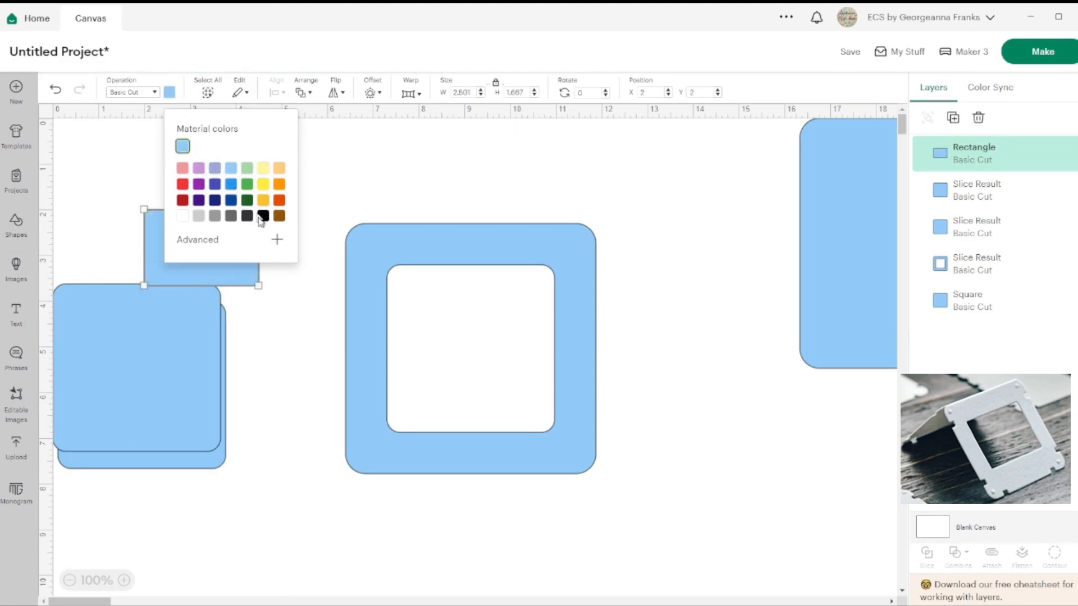
- Unlock the rectangle's proportions, resize it to about 1.03 x 0.29 in and place it across the frame's upper left edge
left_click(496, 85)
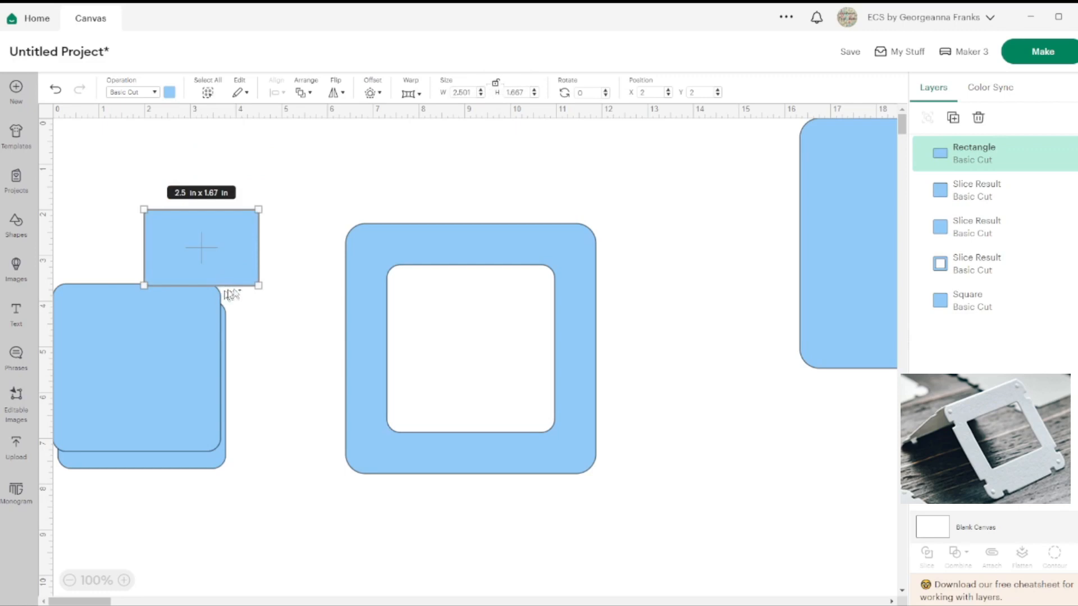
left_click_drag(258, 288, 336, 254)
left_click(334, 254)
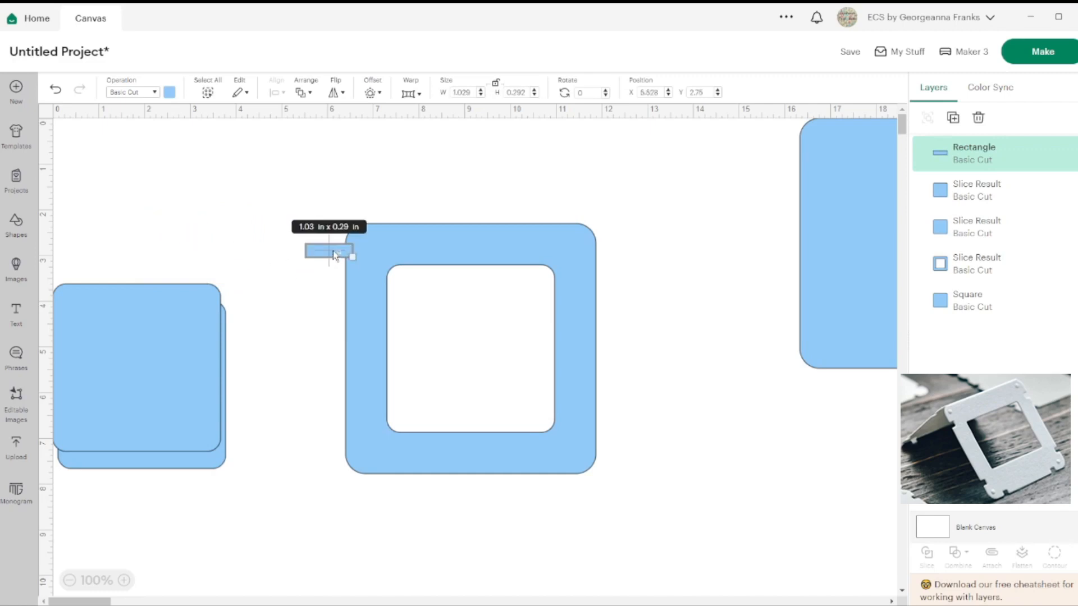
- Duplicate the thin rectangle and place the copy across the frame's upper right edge
left_click(953, 119)
left_click_drag(197, 241, 609, 252)
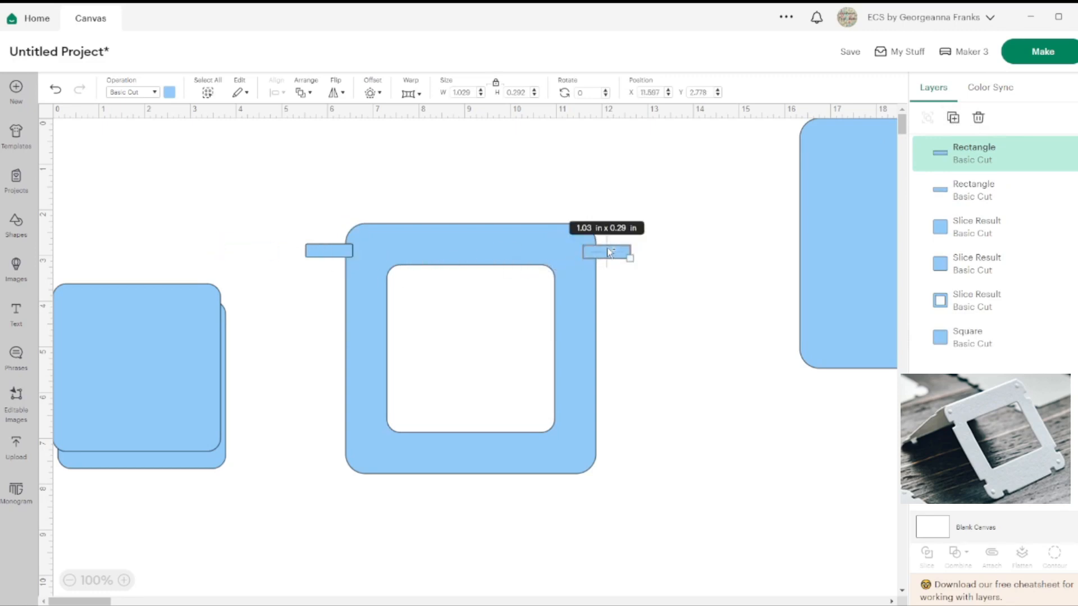
- Align the two thin rectangles by their top edges and group them
left_click(319, 252, "shift")
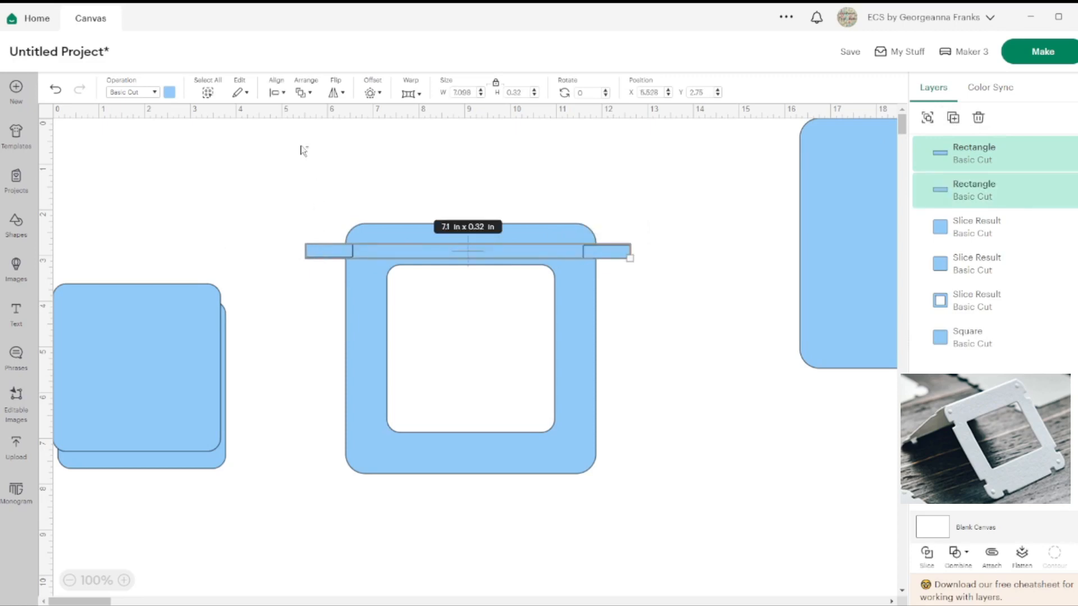
left_click(278, 93)
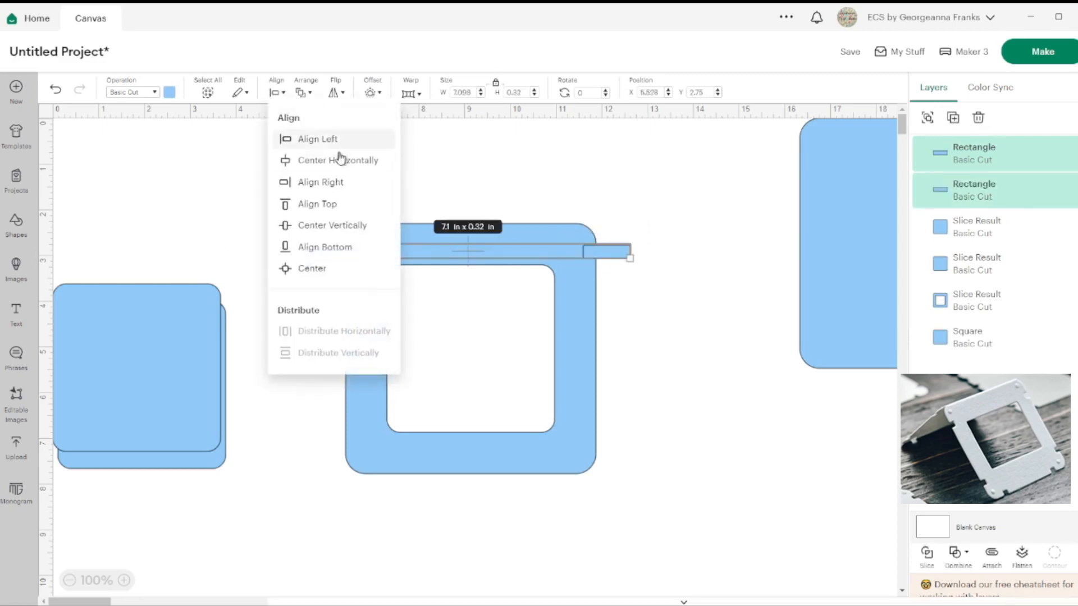
left_click(331, 205)
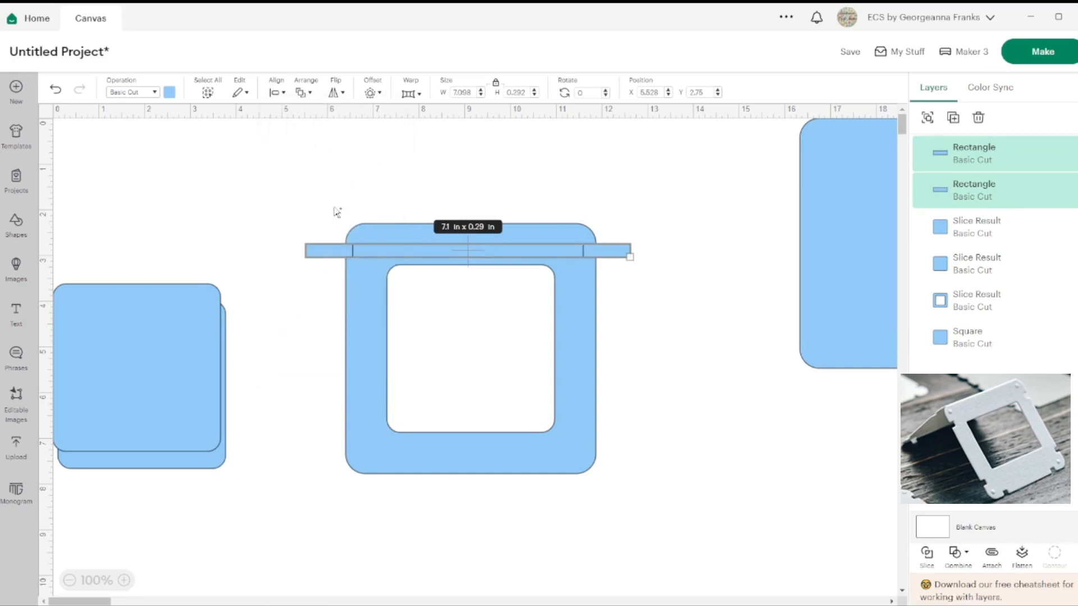
left_click(927, 118)
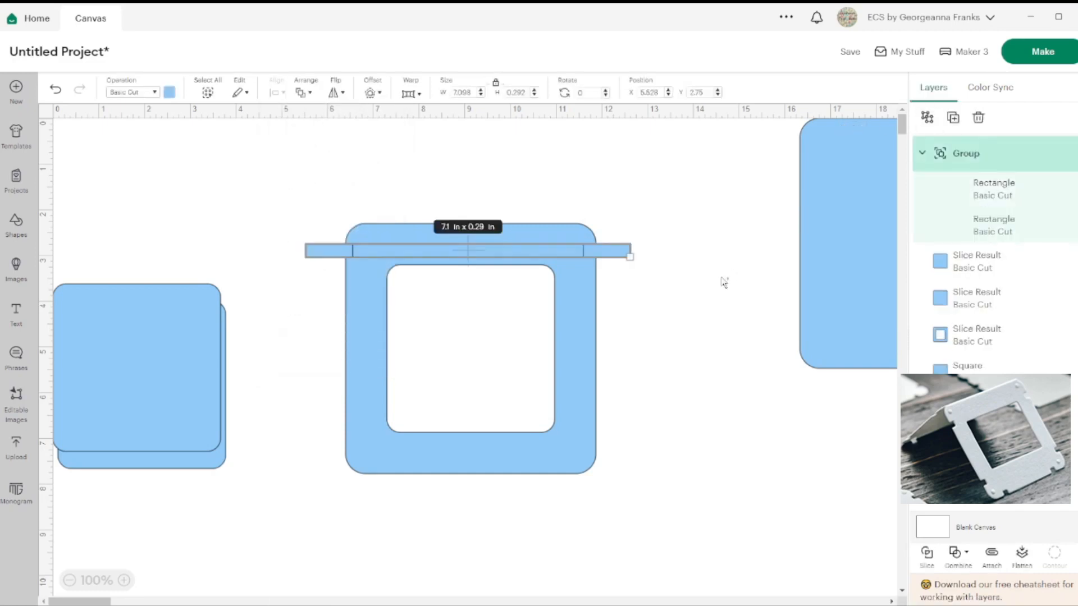
- Centre the grouped pair of thin rectangles and the frame horizontally on each other
left_click(571, 348, "shift")
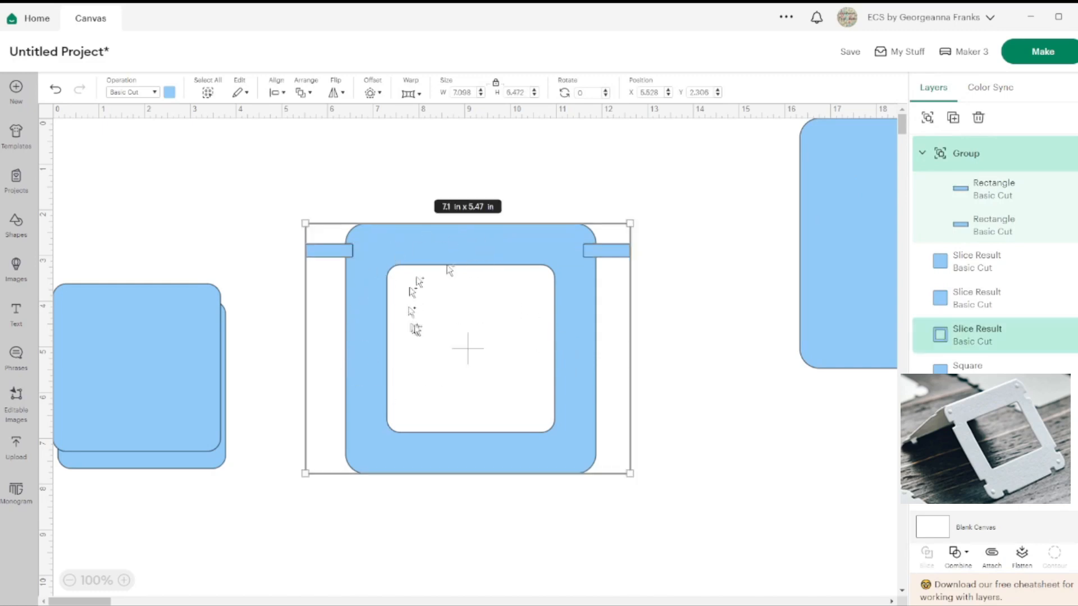
left_click(278, 91)
left_click(358, 166)
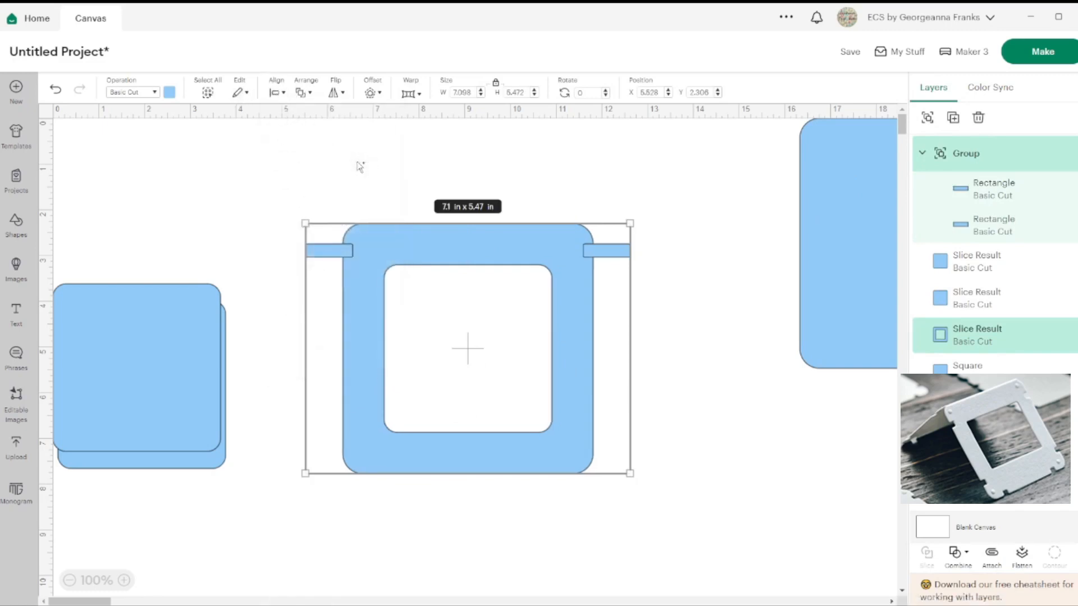
left_click(491, 192)
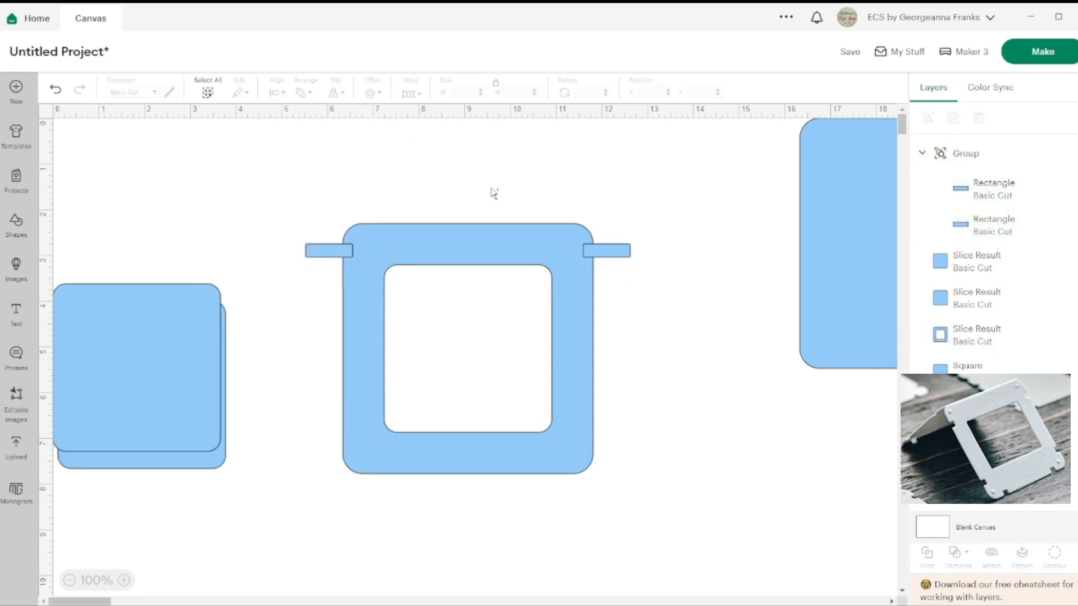
- Duplicate the grouped pair of thin rectangles and place the copy across the frame's lower side edges
left_click(617, 253)
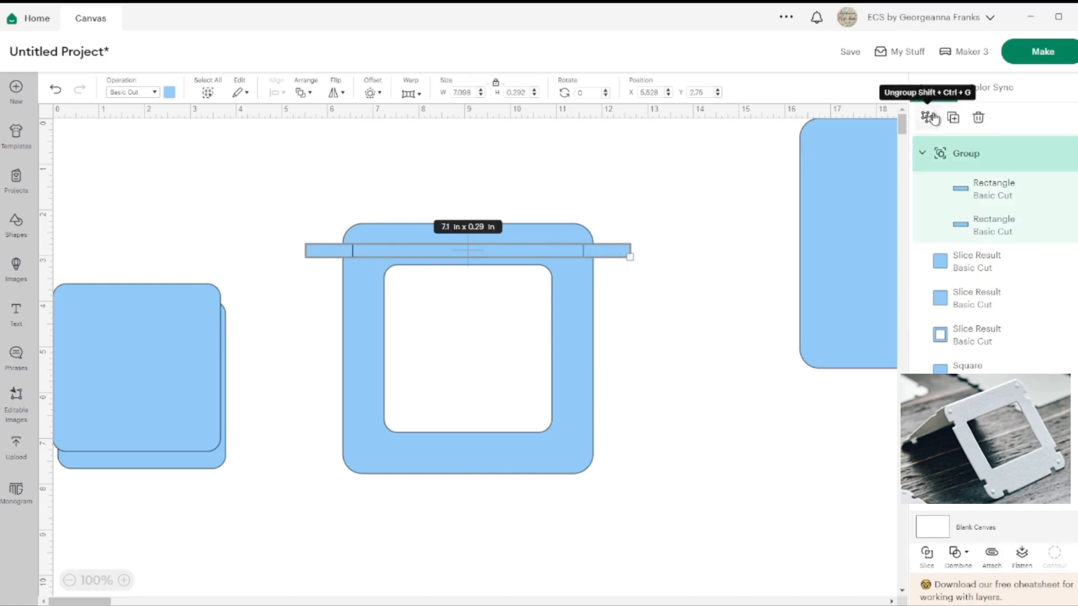
left_click(953, 118)
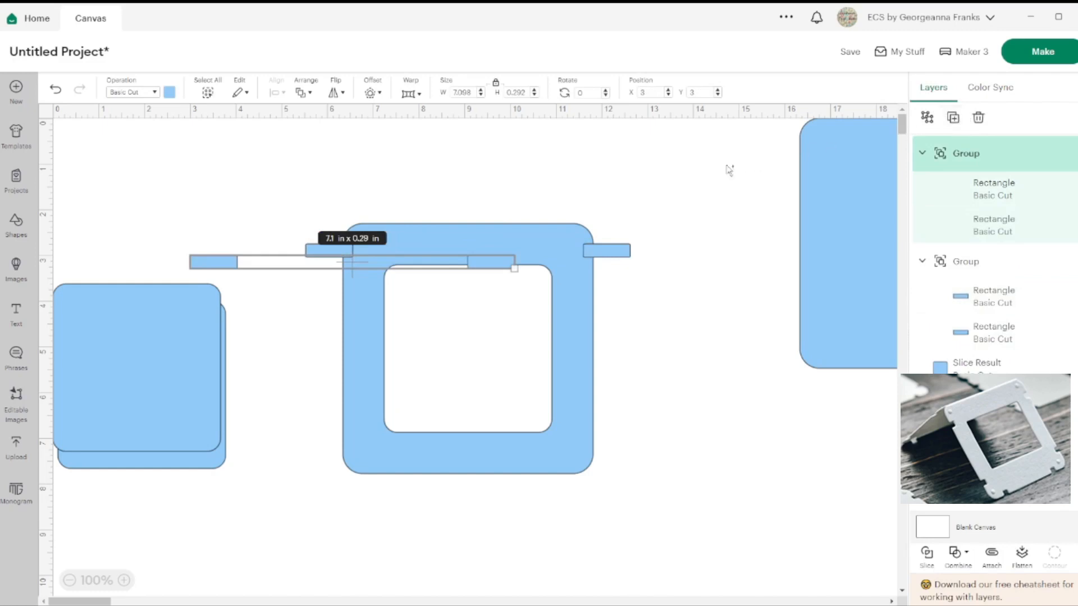
left_click_drag(493, 265, 621, 447)
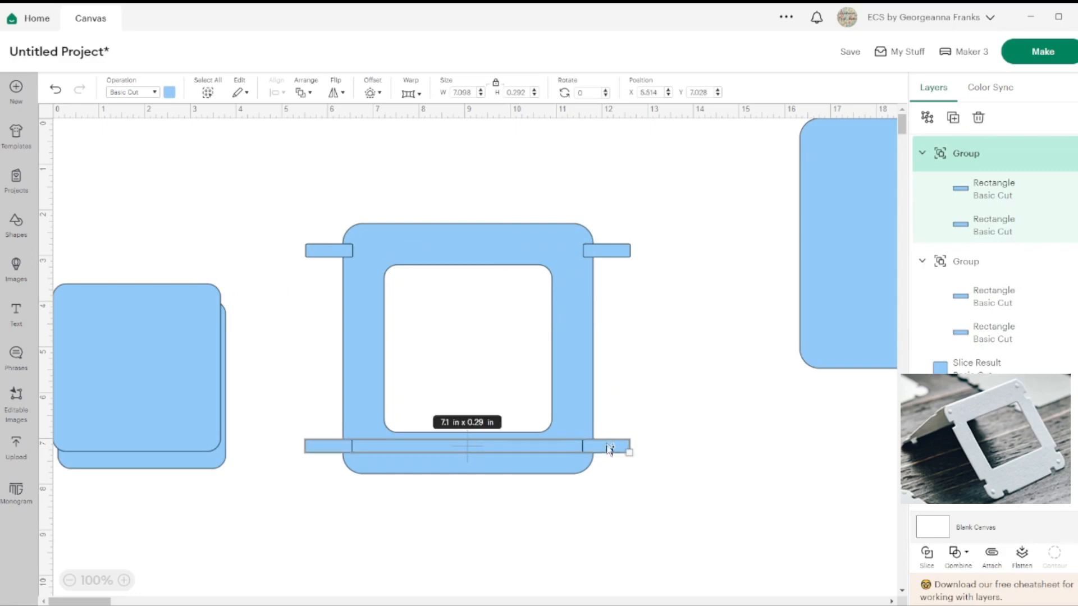
- Align the upper and lower rectangle pairs by their left edges and group them together
left_click(624, 250, "shift")
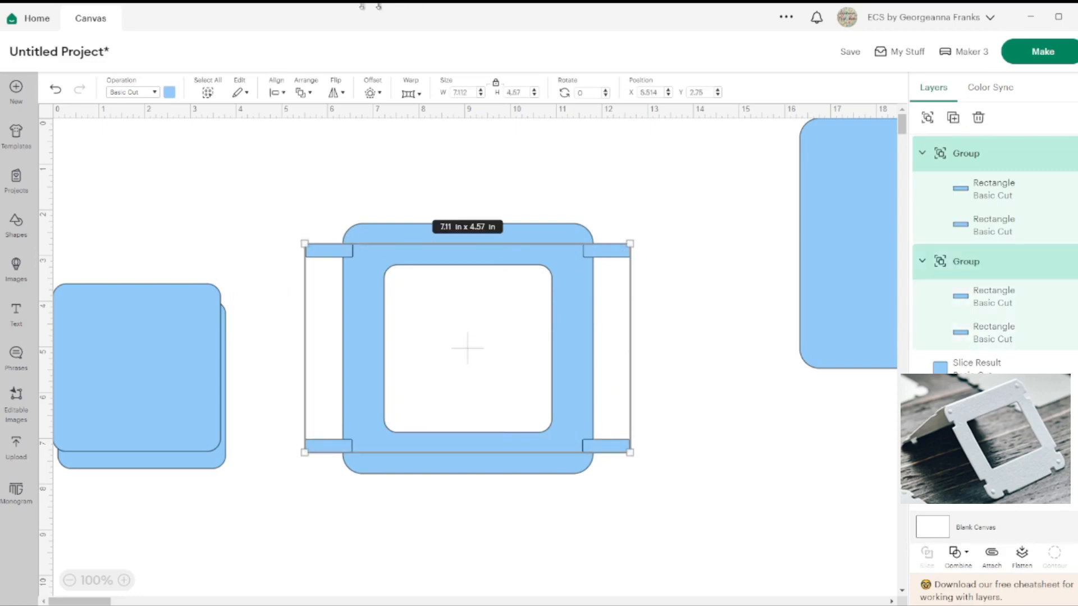
left_click(281, 93)
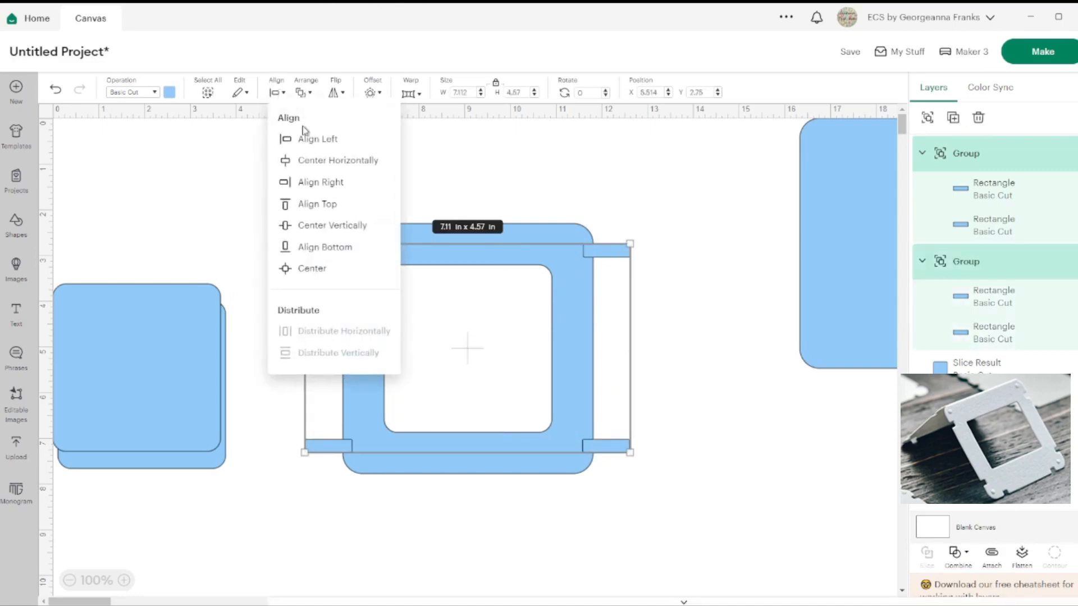
left_click(330, 140)
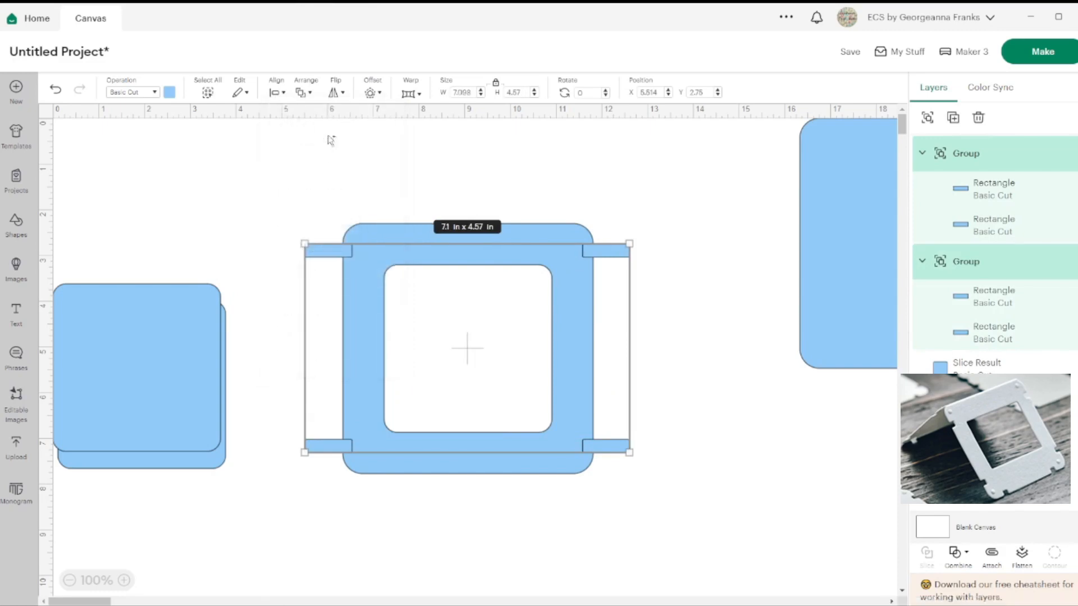
left_click(926, 119)
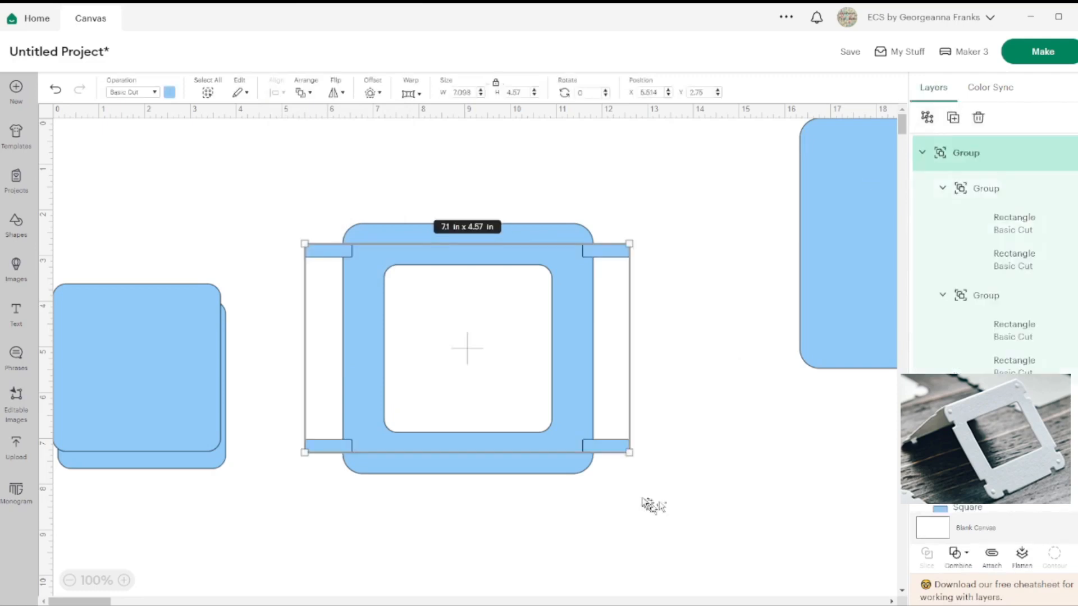
- Centre the group of four thin rectangles and the frame on each other in both directions
left_click_drag(635, 498, 477, 372)
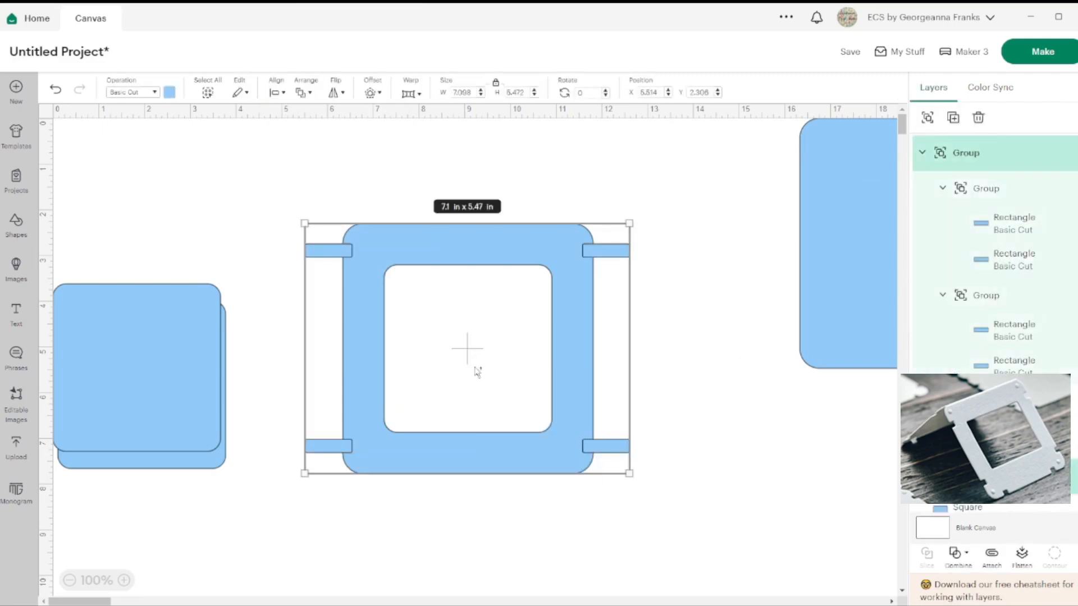
left_click(277, 93)
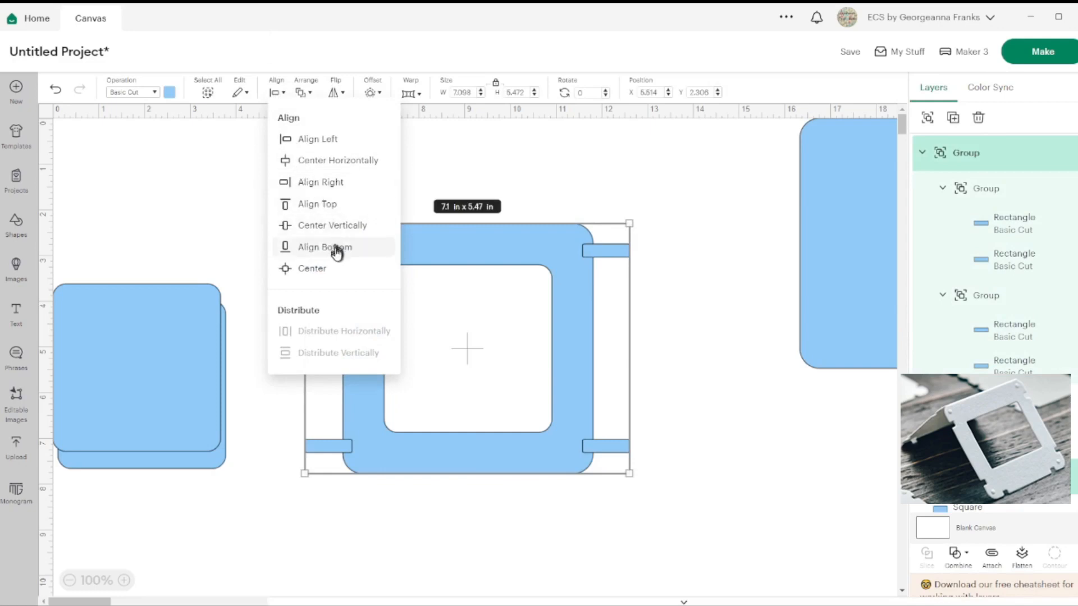
left_click(311, 269)
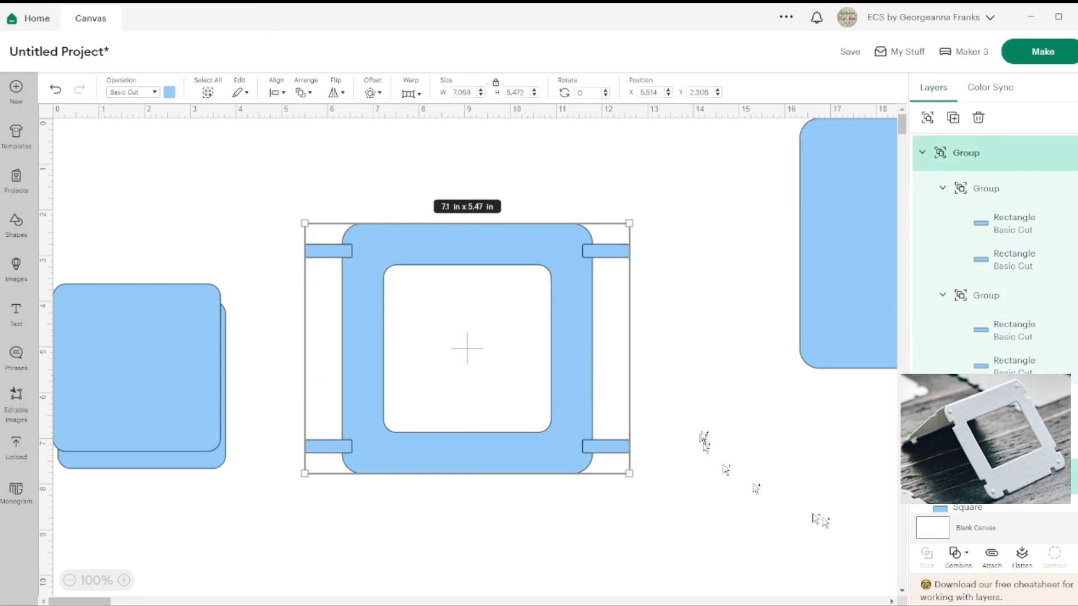
left_click(655, 467)
- Weld the four thin rectangles into one shape and slice it out of the frame
left_click(614, 447)
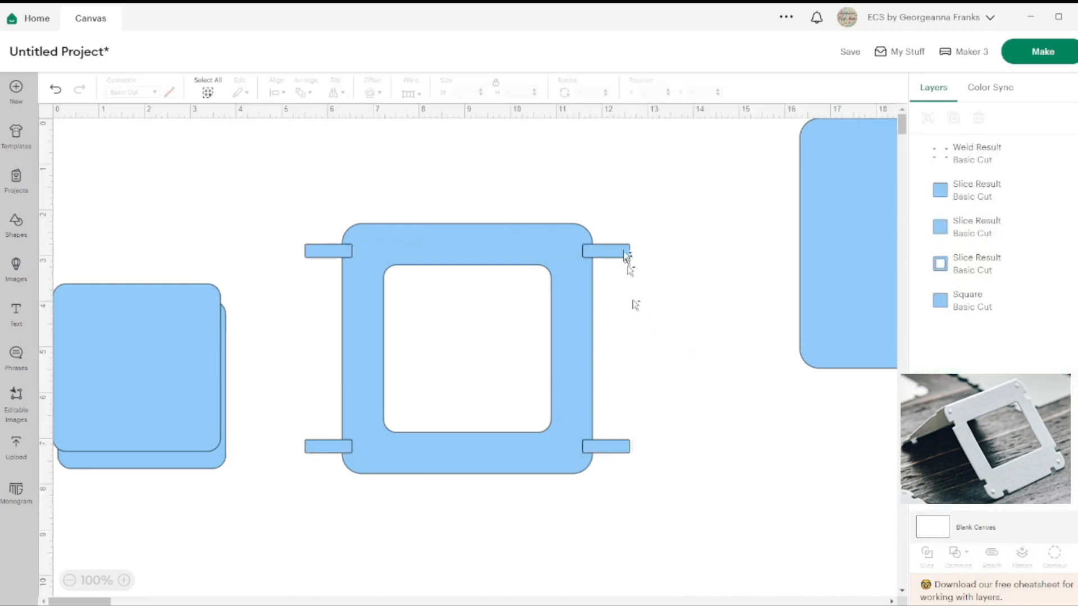
left_click_drag(642, 560, 464, 324)
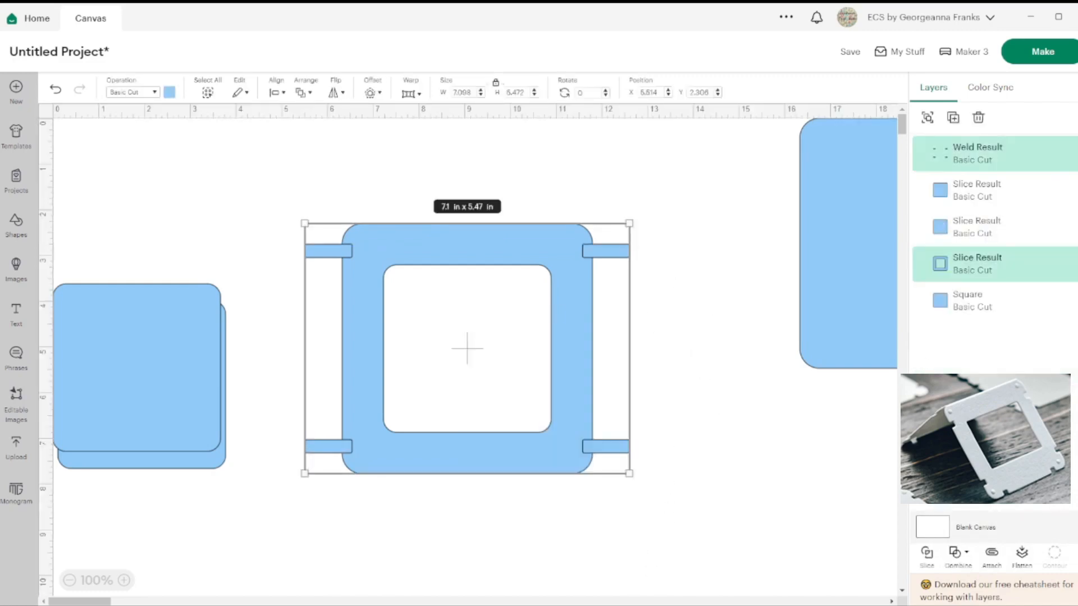
left_click(926, 554)
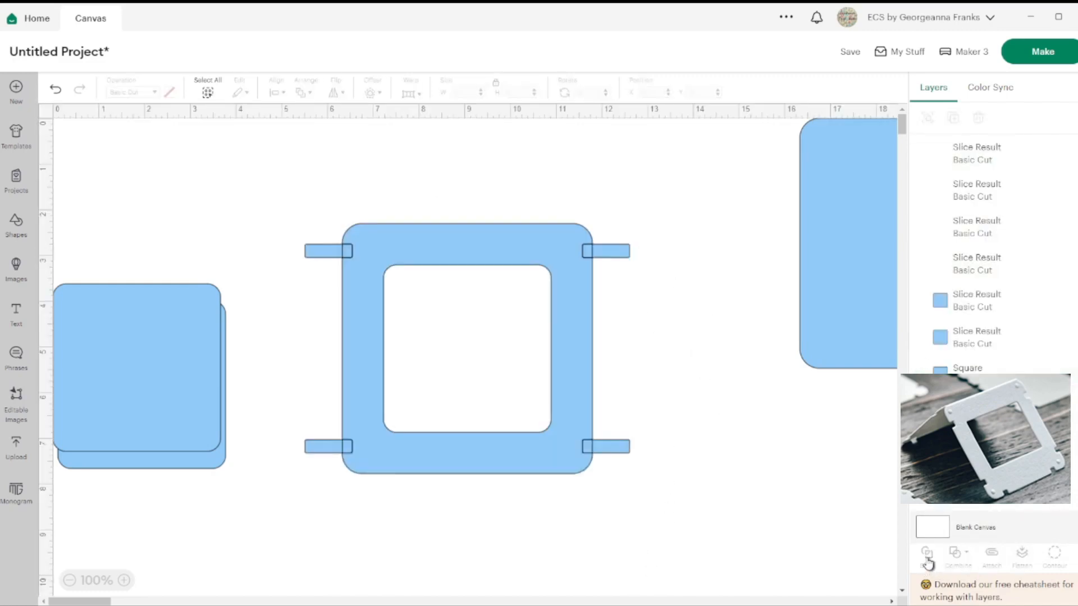
- Move the sliced-off rectangle pieces and notch offcuts away from the frame, and shift the notched frame clear of them
left_click_drag(629, 253, 863, 373)
left_click_drag(701, 371, 807, 421)
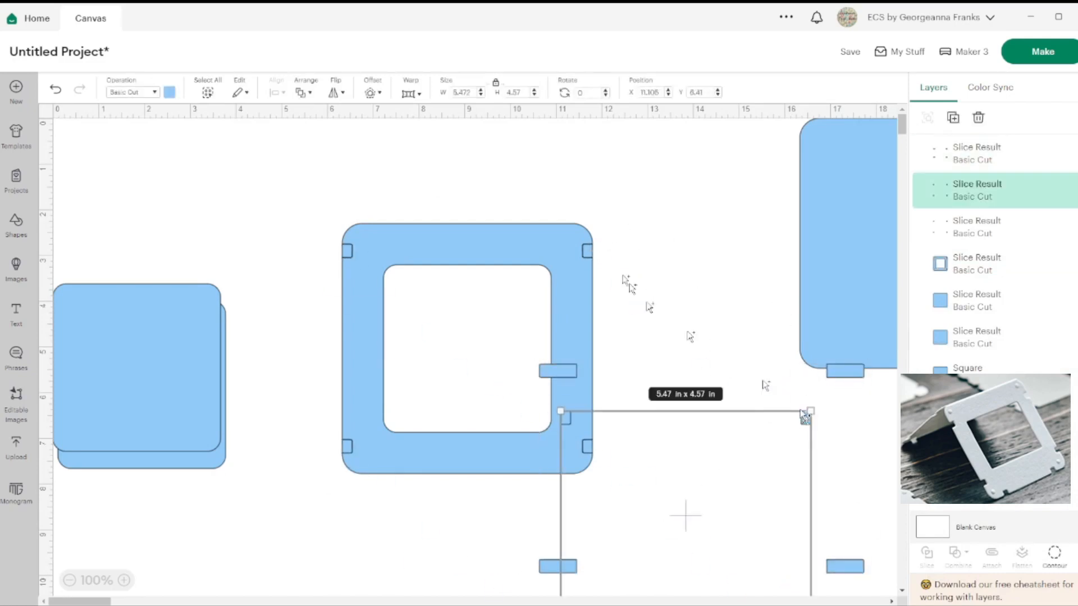
left_click_drag(589, 254, 776, 463)
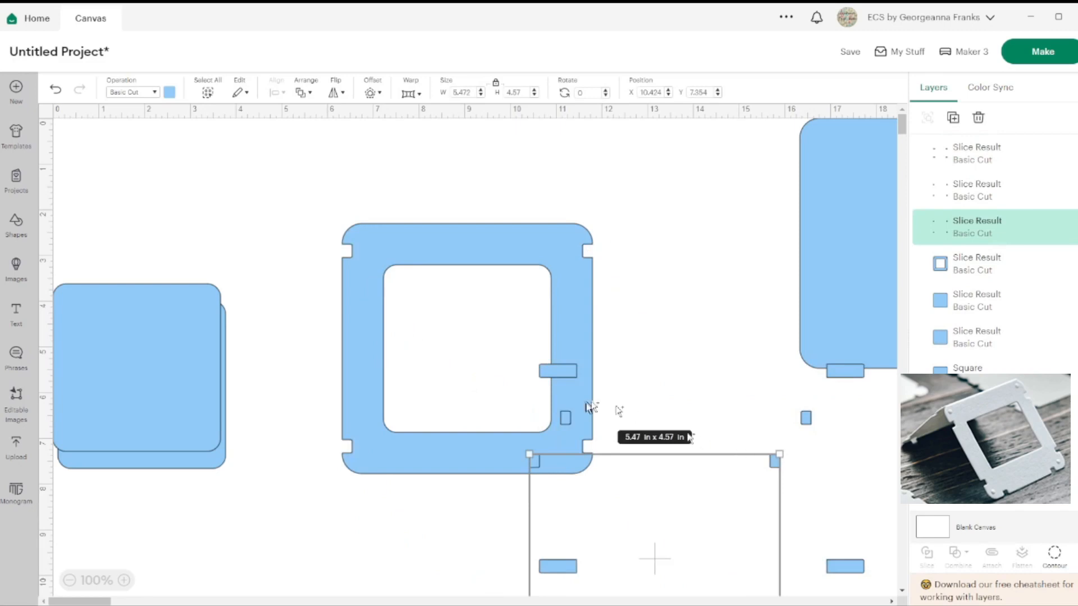
left_click_drag(479, 440, 433, 371)
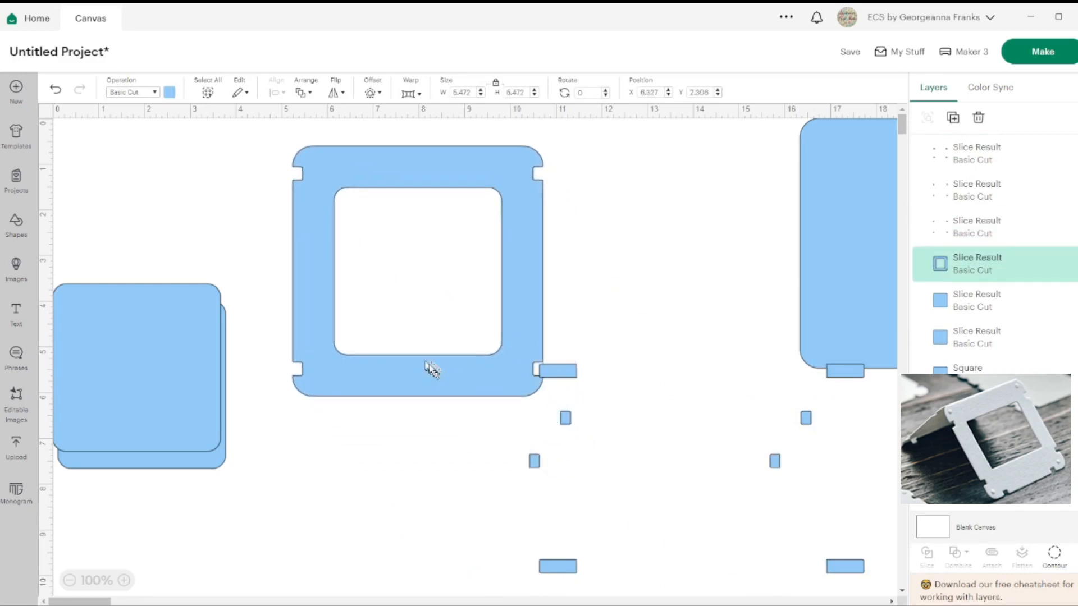
left_click_drag(568, 371, 747, 521)
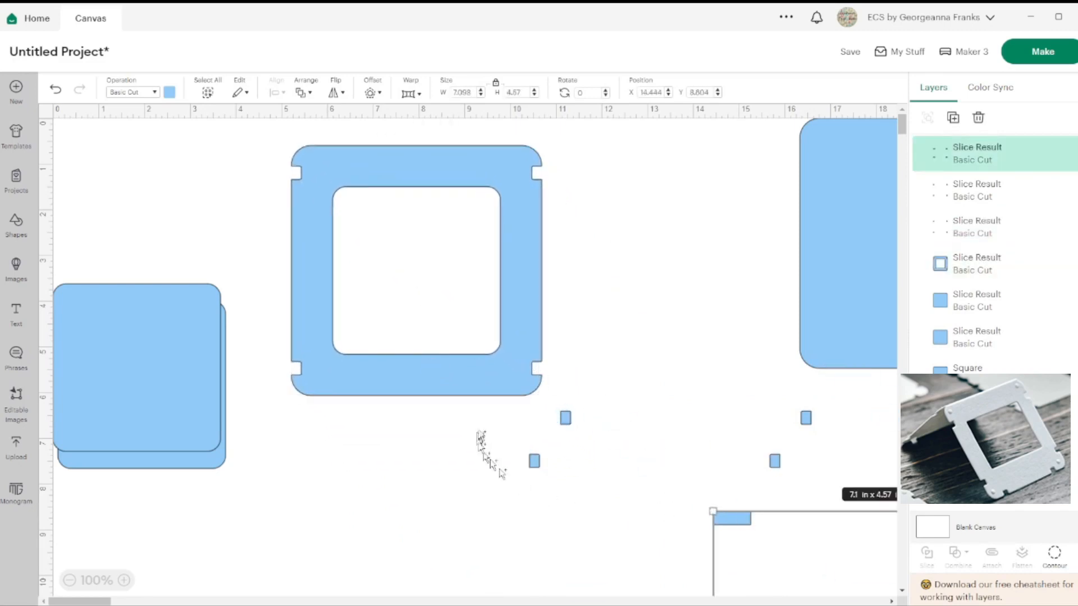
- Delete the small notch offcuts and reposition the remaining rectangle pieces and the notched frame
left_click_drag(484, 407, 601, 478)
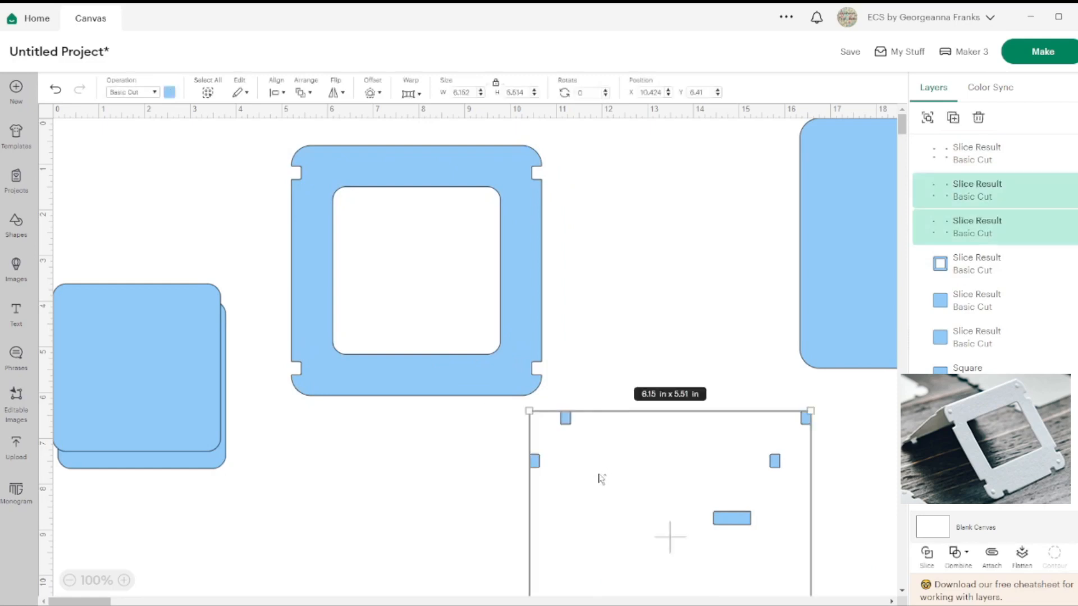
key("Delete")
left_click_drag(726, 524, 608, 537)
left_click_drag(473, 391, 555, 427)
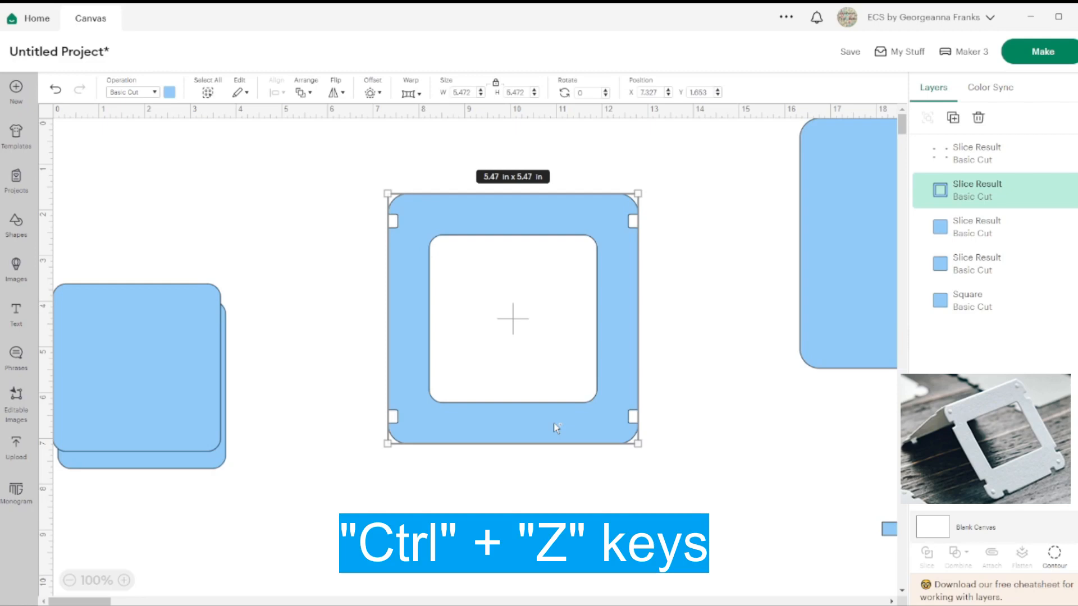
left_click(568, 497)
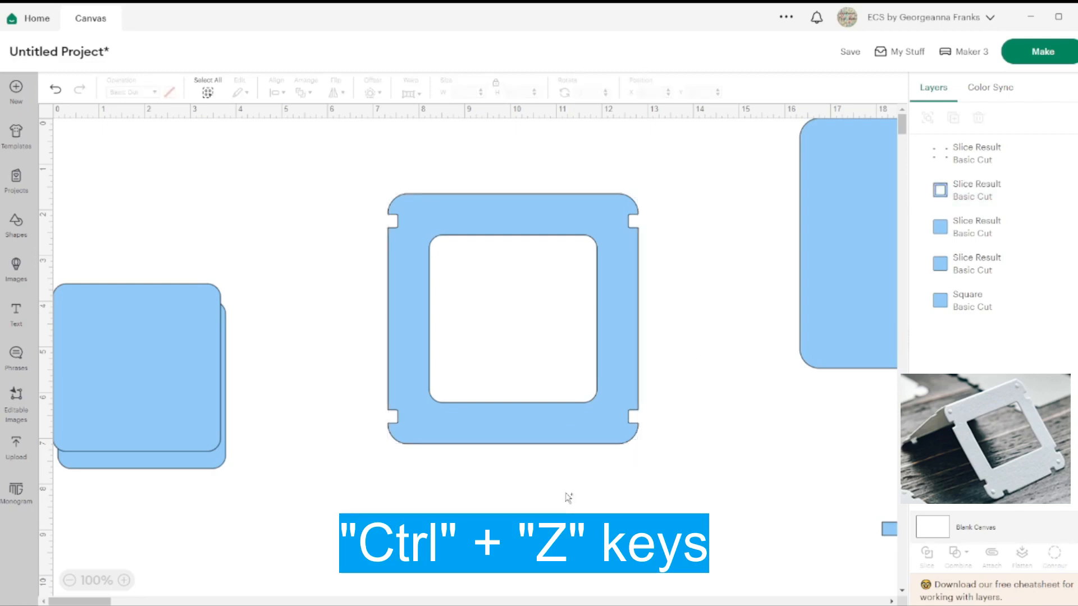
- Undo the offcut moves and deletion, the slice and the weld, back to the four grouped rectangles on the uncut frame
key("ctrl+z")
key("ctrl+z")
key("ctrl+z")
key("ctrl+z")
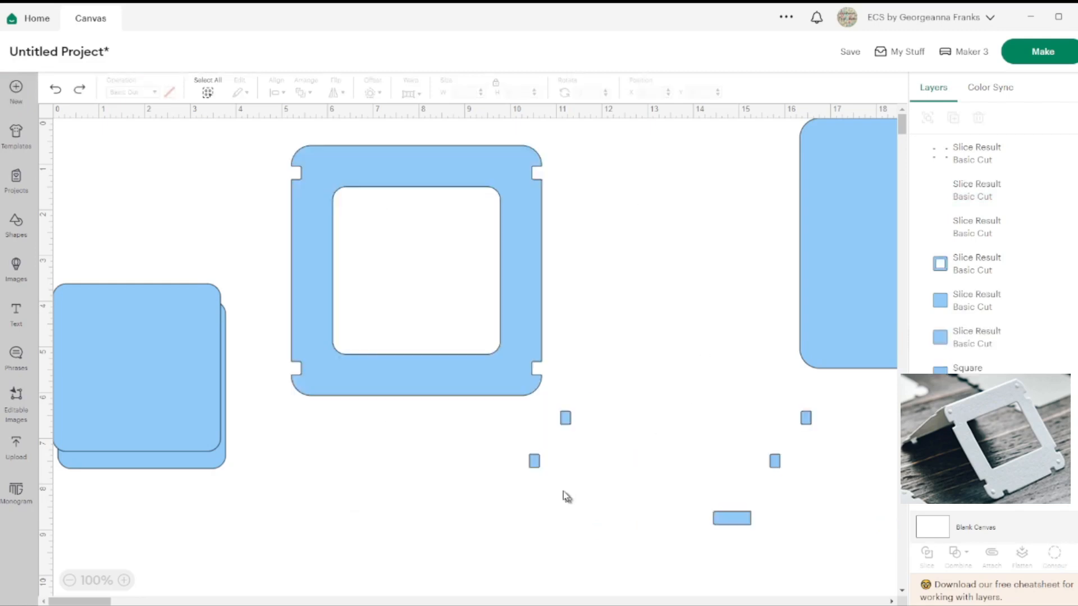
key("ctrl+z")
key("ctrl+z")
key("ctrl+z")
key("ctrl+z")
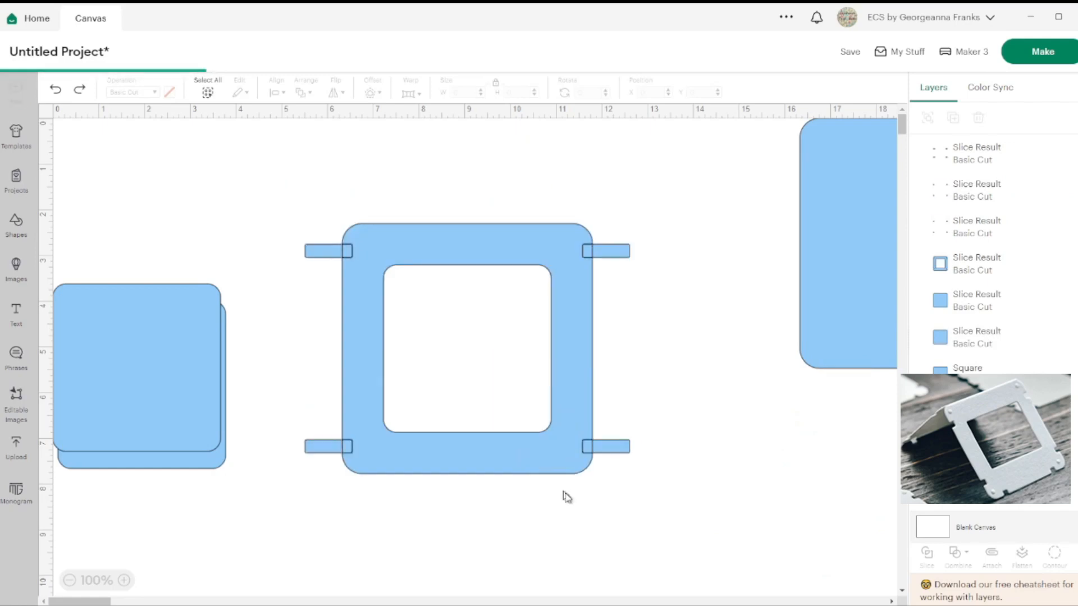
key("ctrl+z")
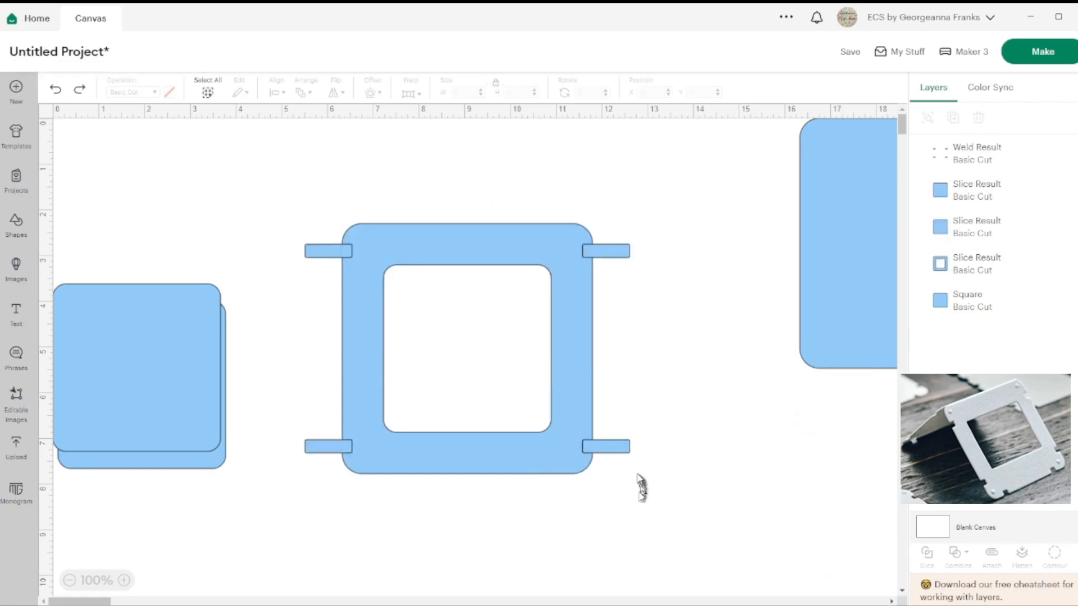
key("ctrl+z")
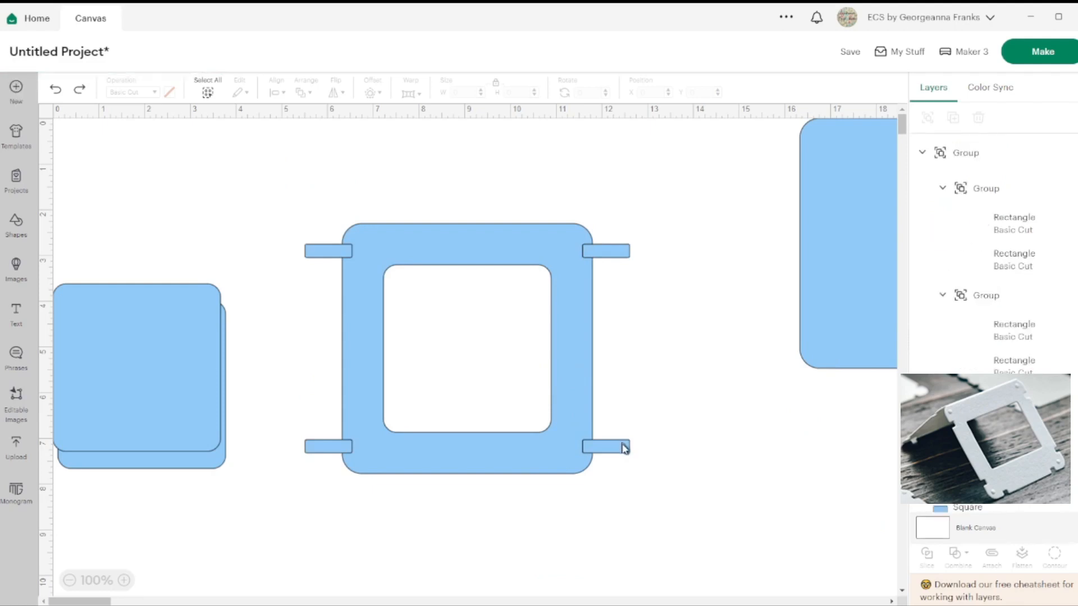
- Ungroup the four thin rectangles into separate upper and lower pairs
left_click(624, 448)
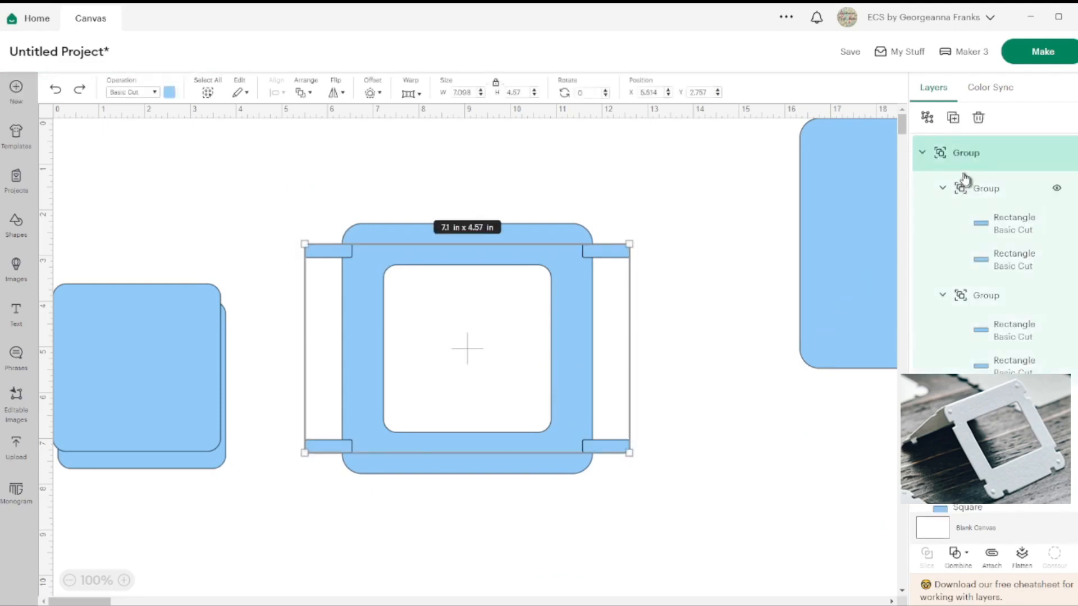
left_click(927, 119)
left_click(716, 344)
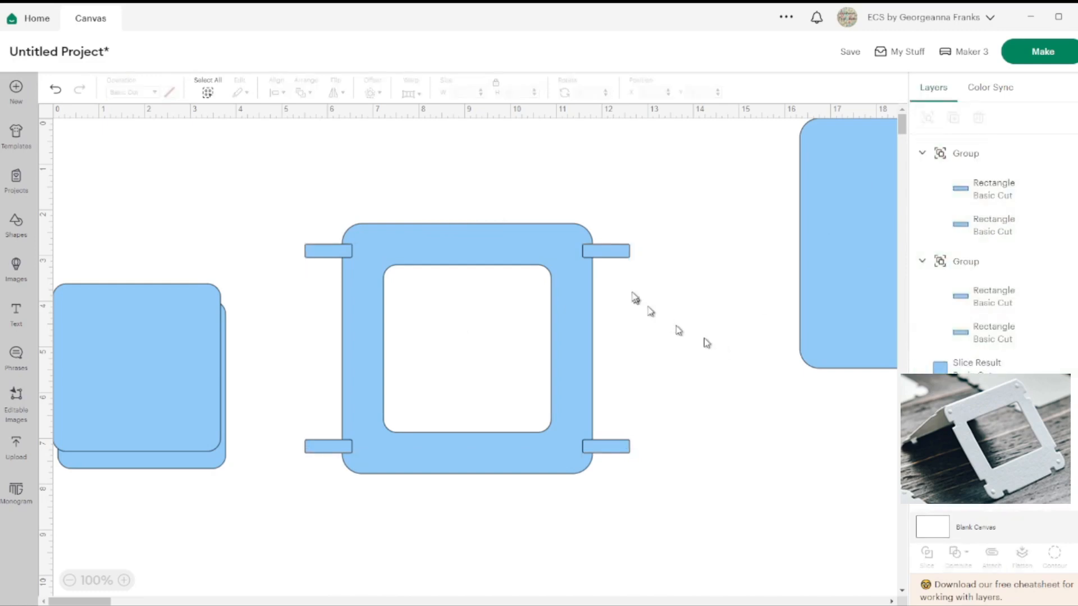
- Nudge the upper rectangle pair down to a Y position of about 3 in, away from the frame's rounded upper corners
left_click(612, 254)
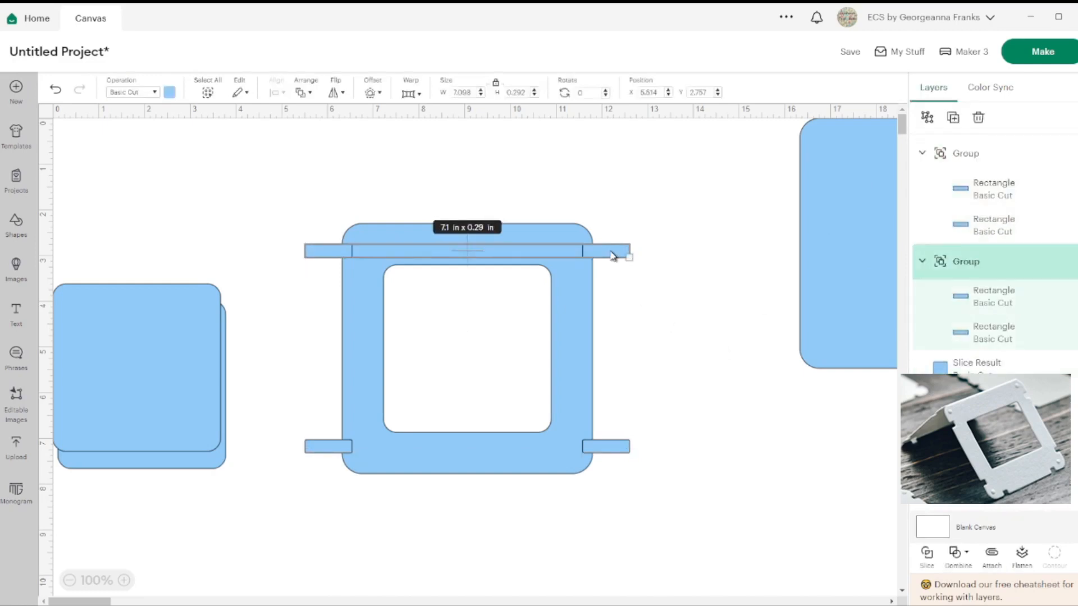
key("Down")
key("Down")
key("Down")
key("Down")
key("Down")
key("Down")
key("Down")
key("Down")
key("Down")
key("Down")
key("Down")
key("Down")
key("Down")
key("Down")
key("Down")
key("Down")
key("Down")
key("Down")
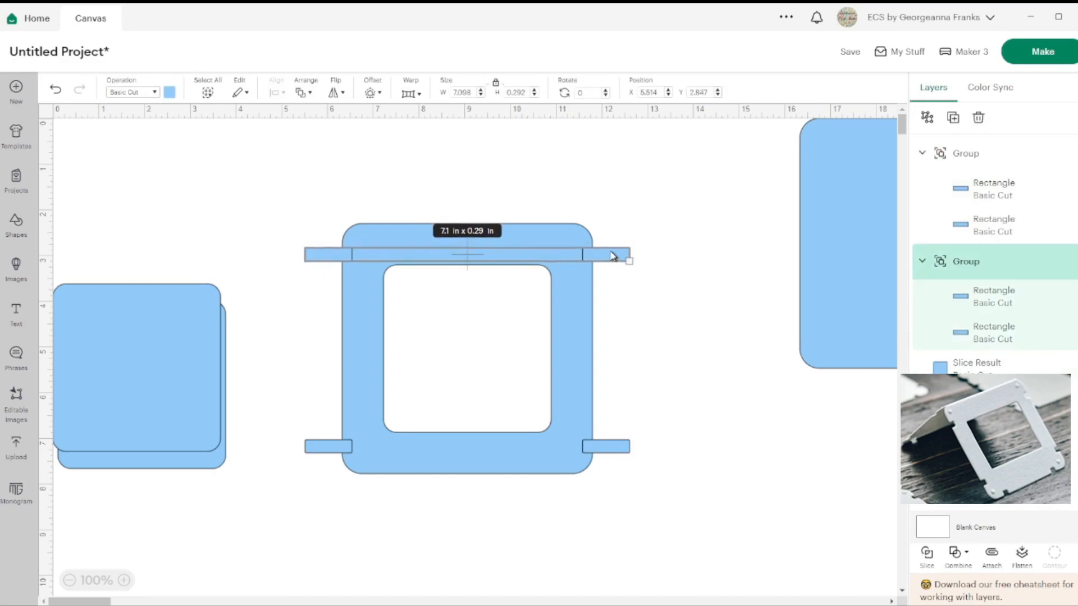
key("Down")
key("Down")
key("Down")
key("Down")
key("Down")
key("Down")
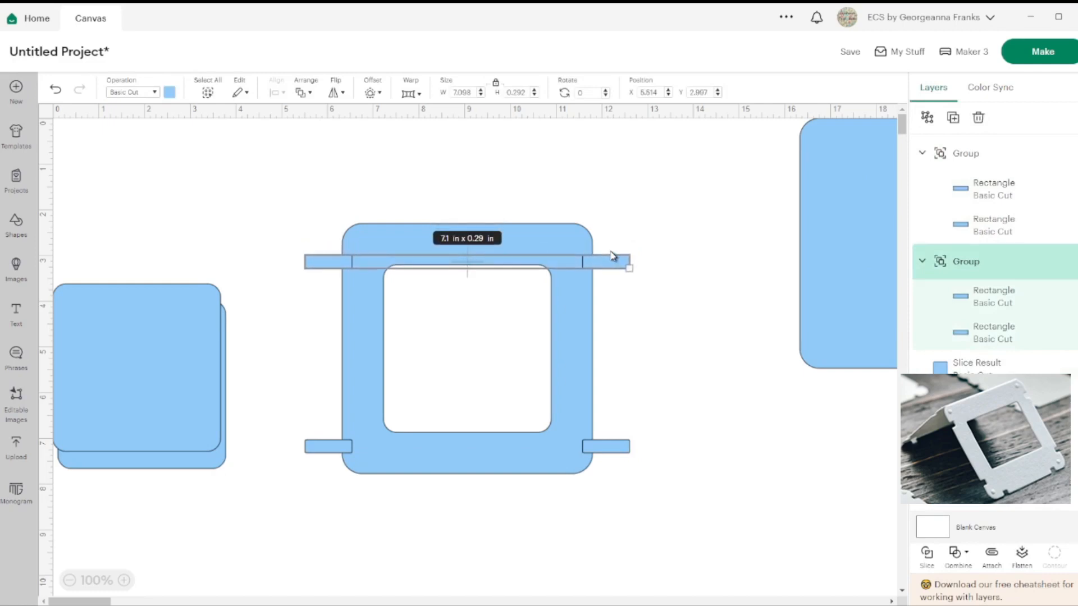
right_click(612, 256)
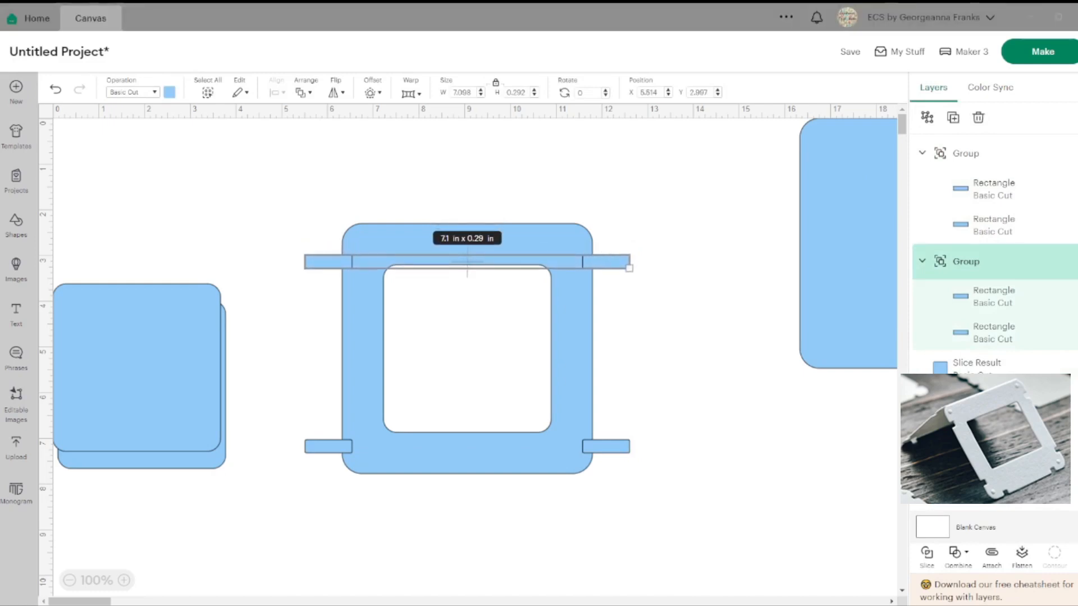
- Nudge the lower rectangle pair up to a Y position of about 6.84 in, away from the frame's rounded lower corners
left_click(619, 448)
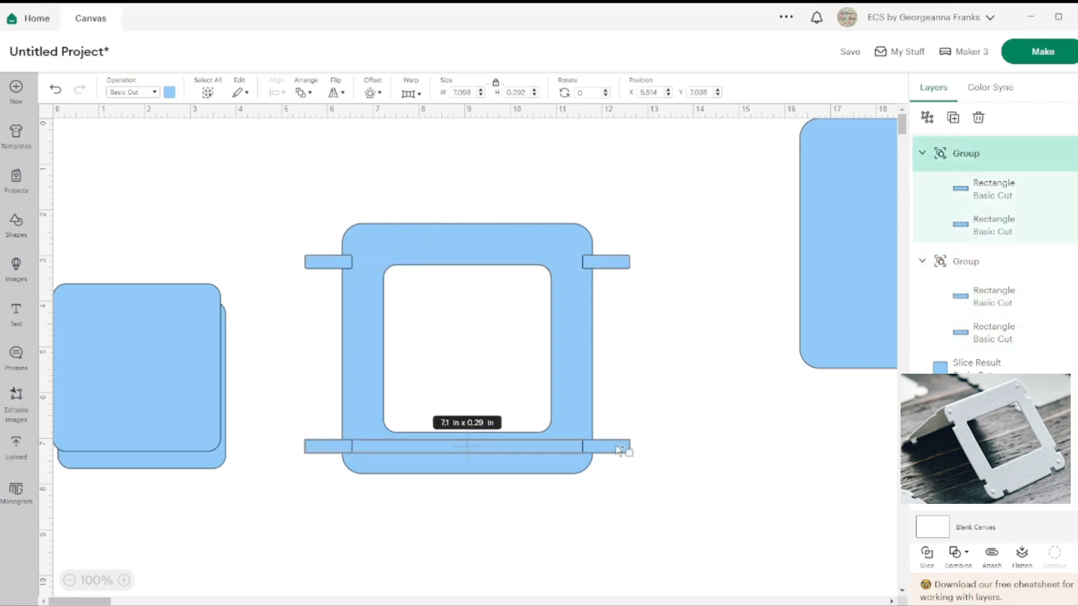
key("Up")
key("Up")
key("Up")
key("Up")
key("Up")
key("Up")
key("Up")
key("Up")
key("Up")
key("Up")
key("Up")
key("Up")
key("Up")
key("Up")
key("Up")
key("Up")
key("Up")
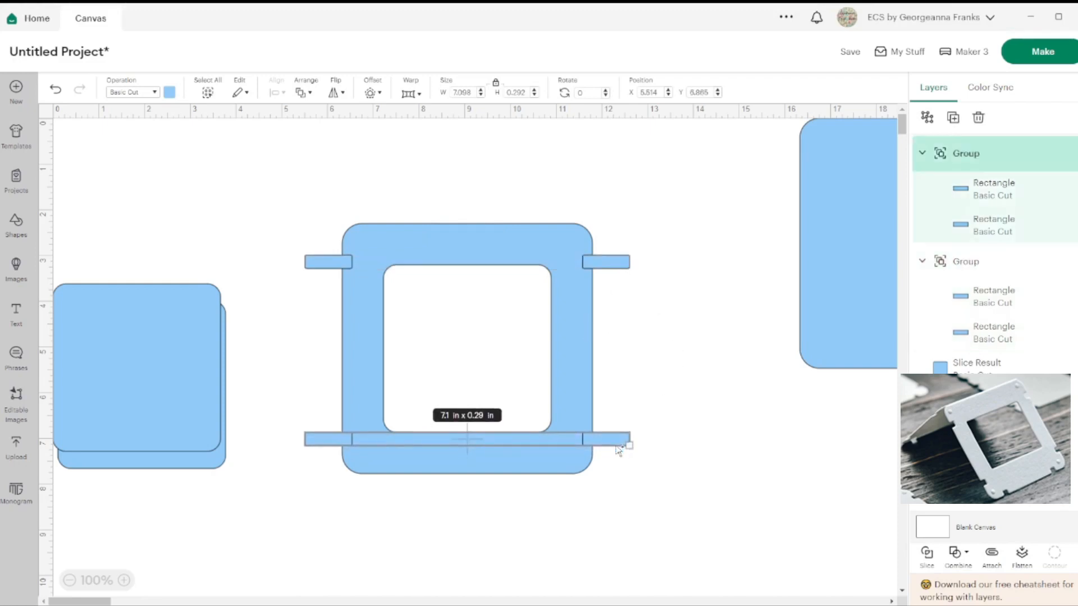
key("Up")
key("Up")
key("Up")
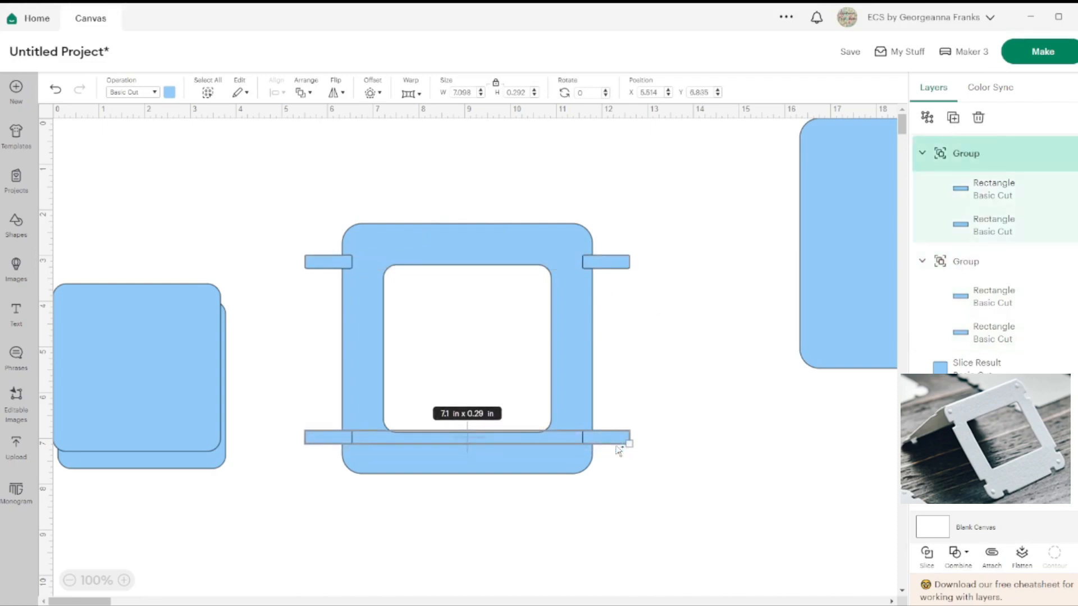
- Group the upper and lower rectangle pairs into a single set
left_click(622, 268, "shift")
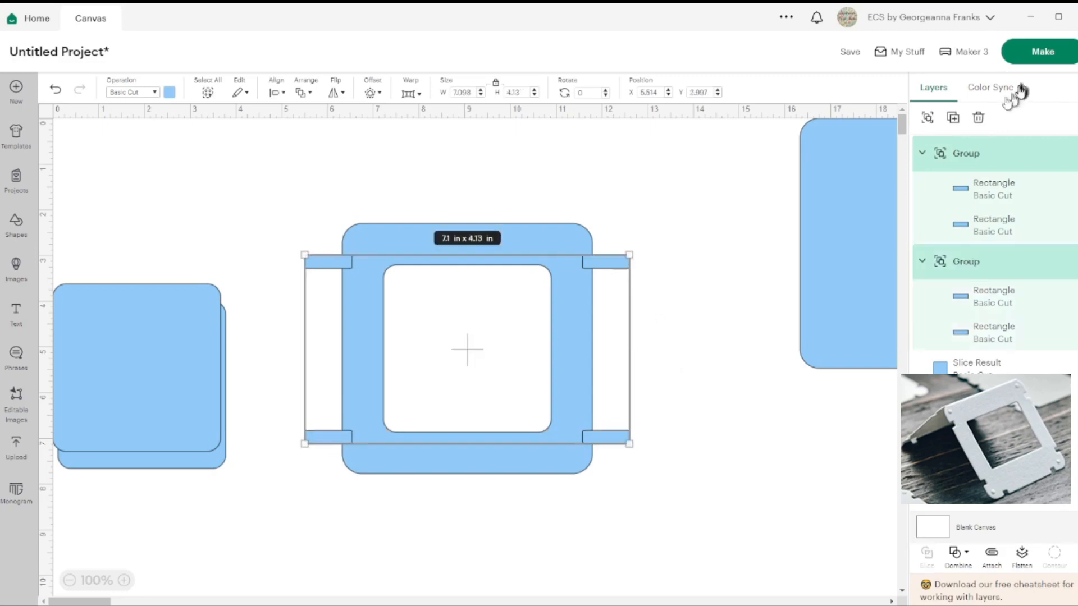
left_click(926, 117)
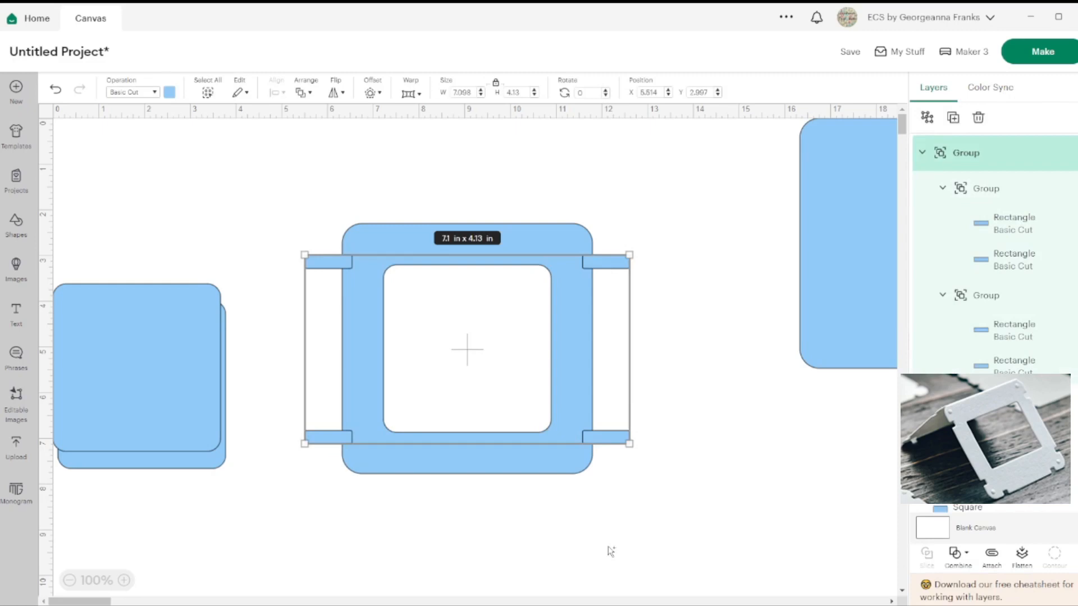
left_click_drag(607, 546, 505, 271)
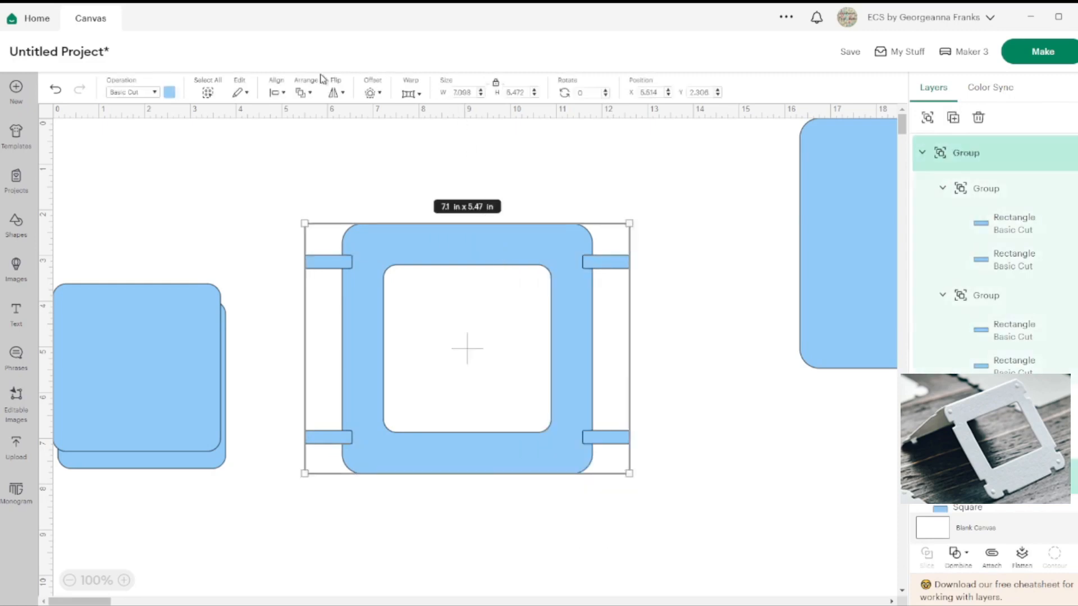
left_click(729, 479)
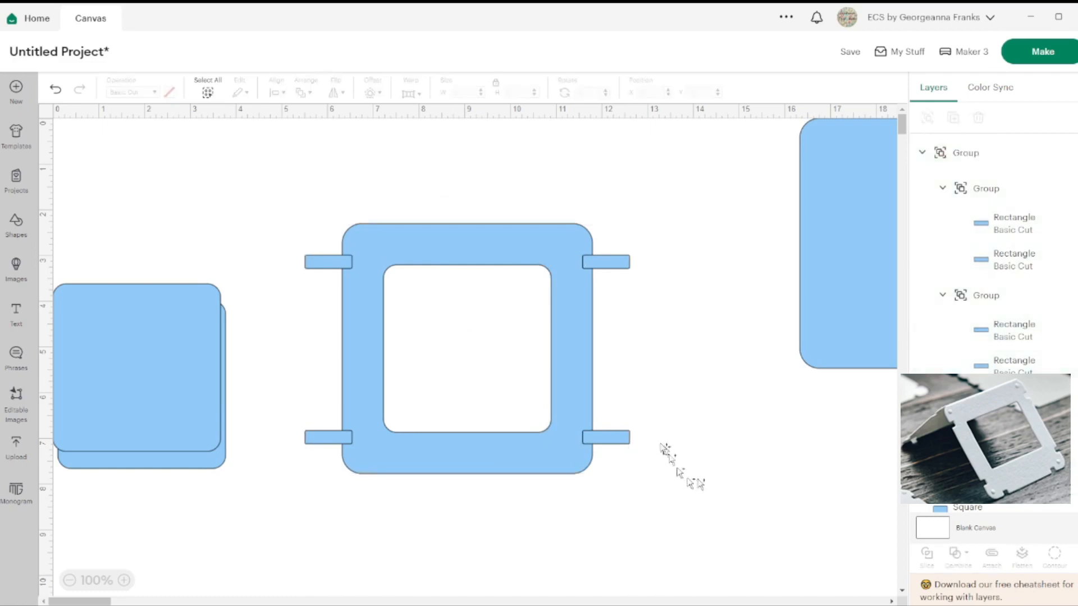
- Combine the four grouped rectangles into one shape and slice it out of the frame's sides
left_click(617, 439)
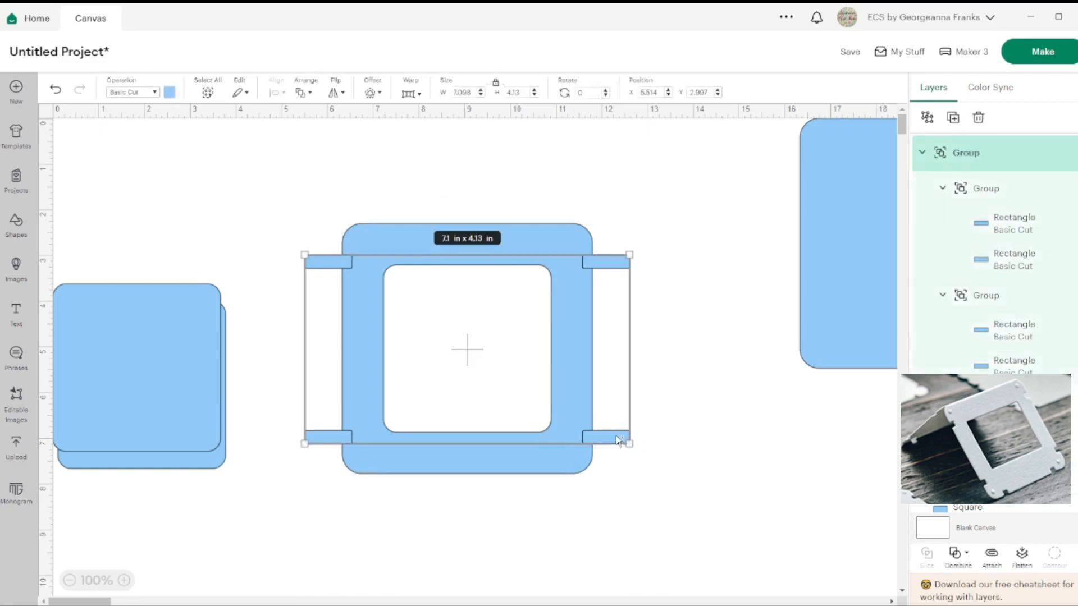
left_click(965, 556)
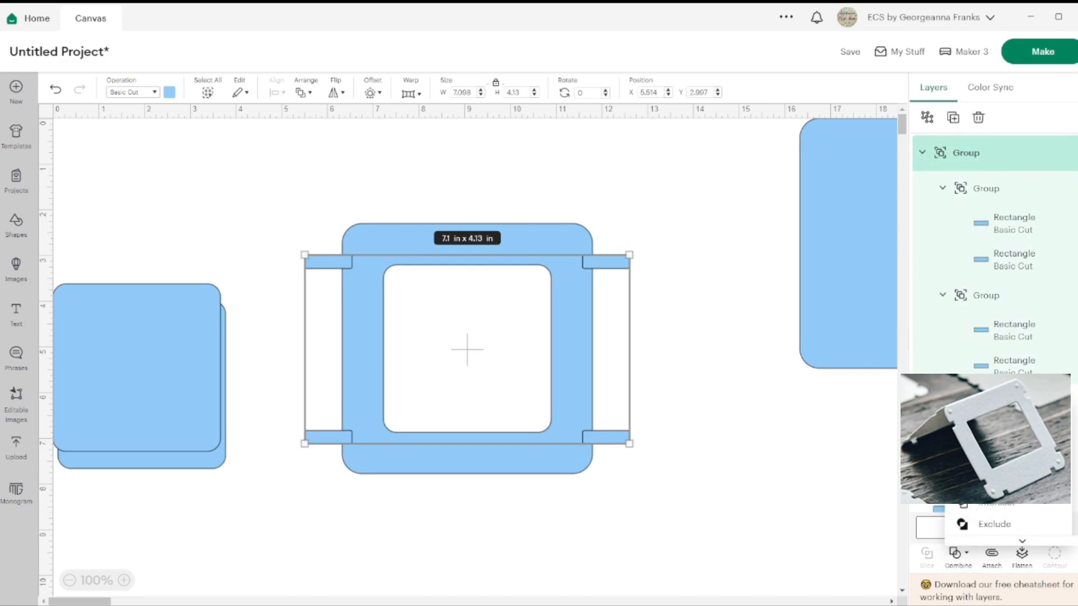
left_click(962, 524)
left_click_drag(529, 425, 656, 547)
left_click(927, 555)
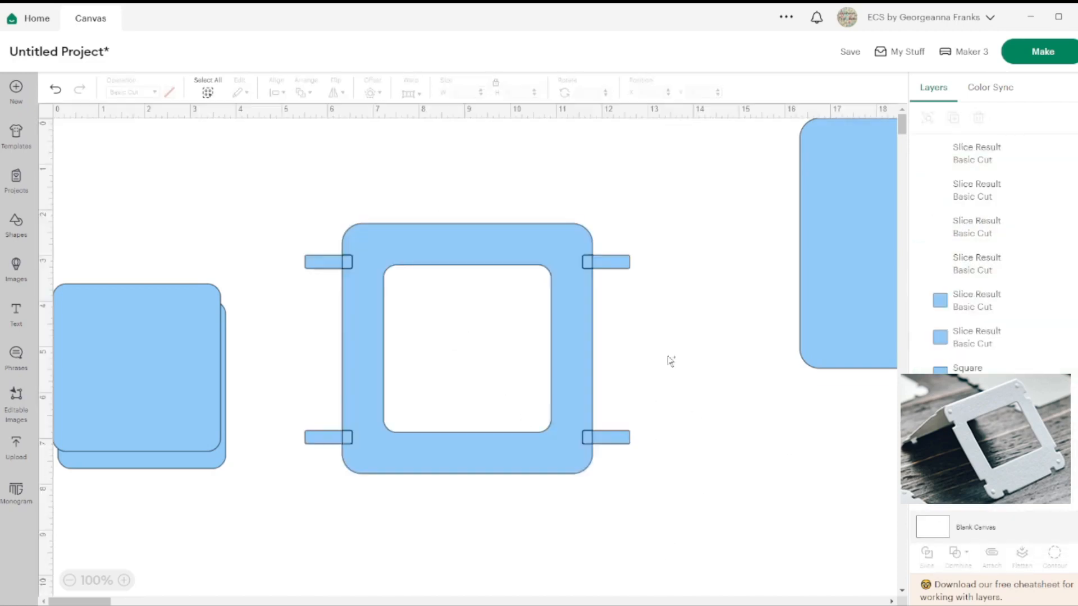
- Move the leftover rectangle set off the frame and delete the small offcuts filling the side notches
left_click(617, 263)
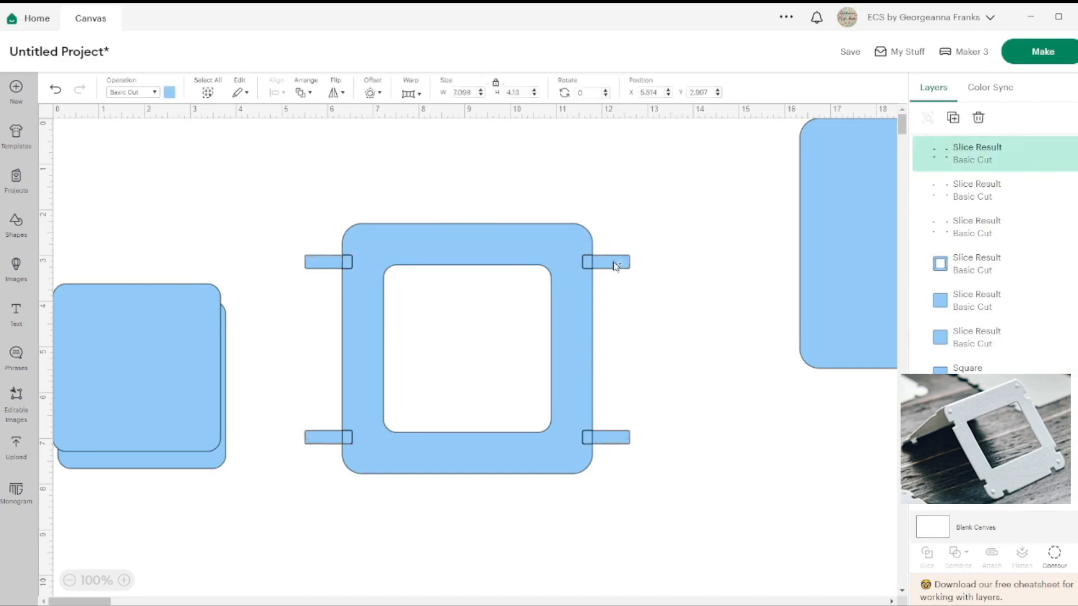
left_click(764, 440)
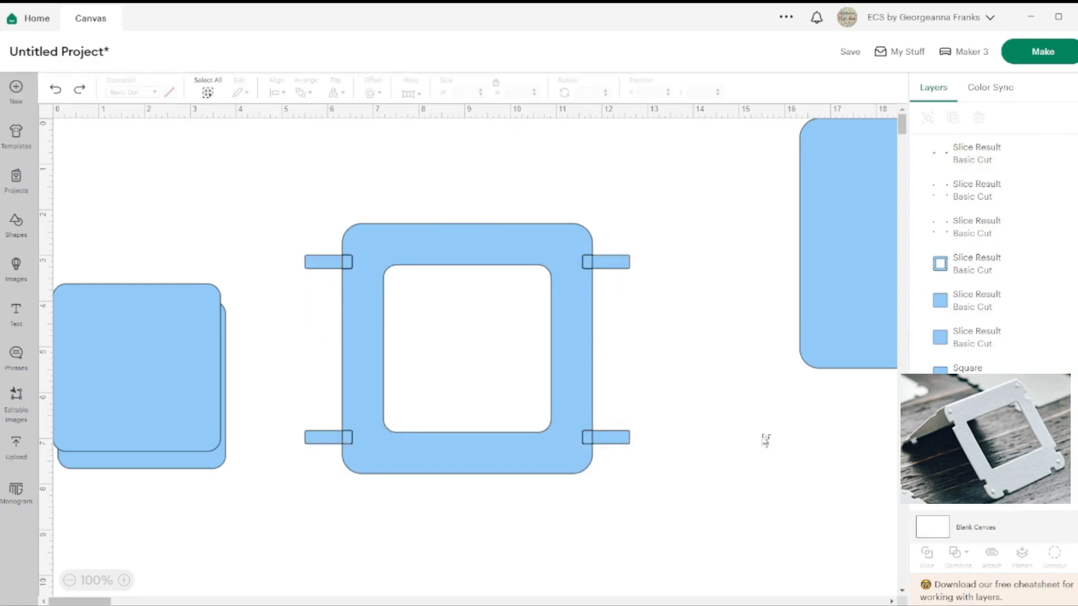
left_click_drag(621, 260, 835, 433)
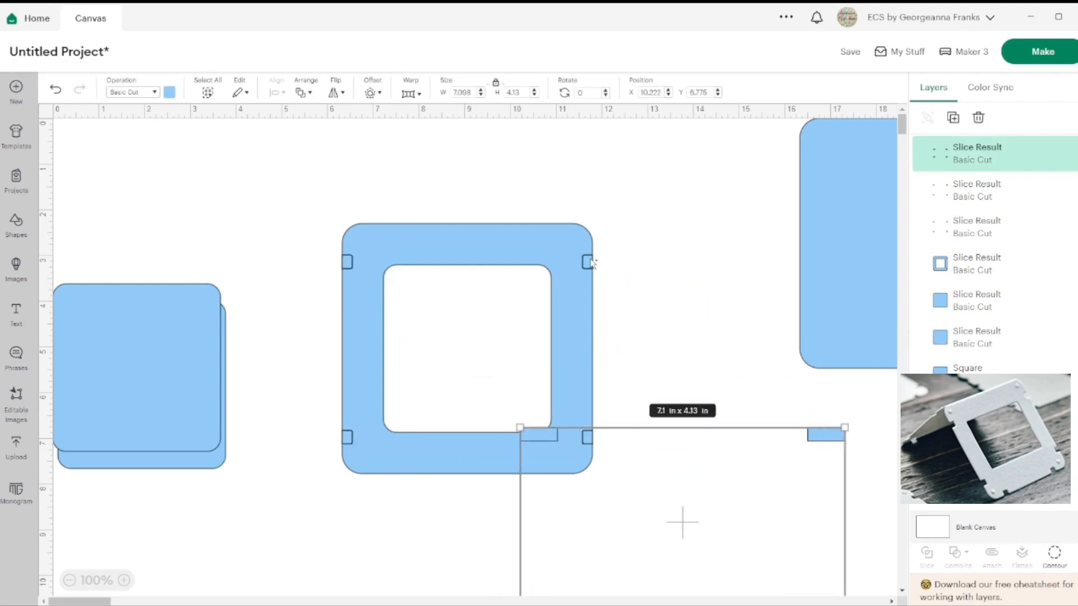
left_click(593, 261)
key("Delete")
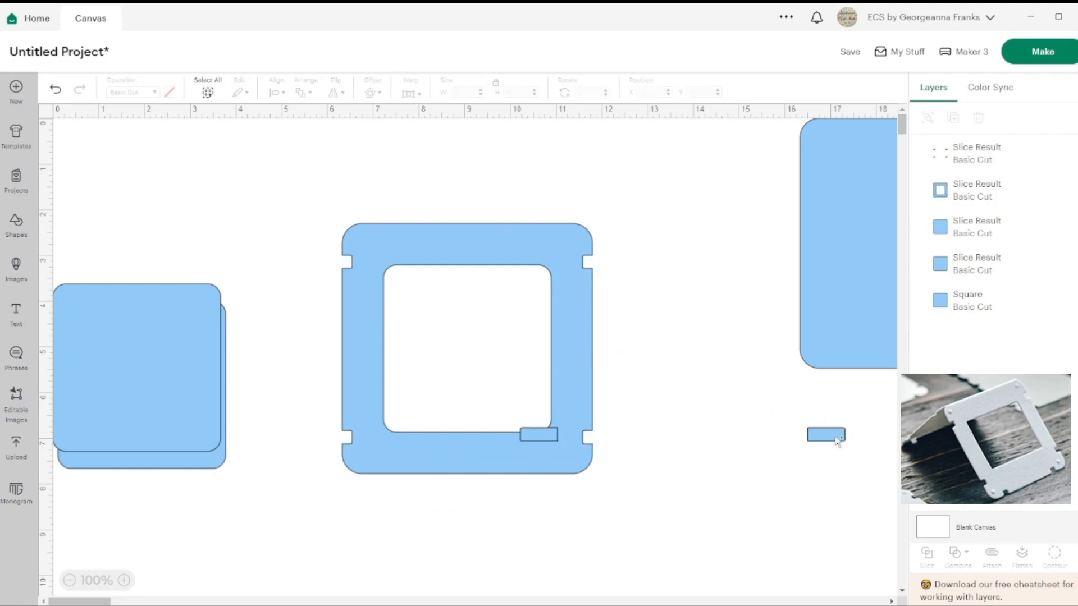
- Move the leftover rectangle set closer to the frame and rotate it 90 degrees
left_click_drag(824, 434, 721, 424)
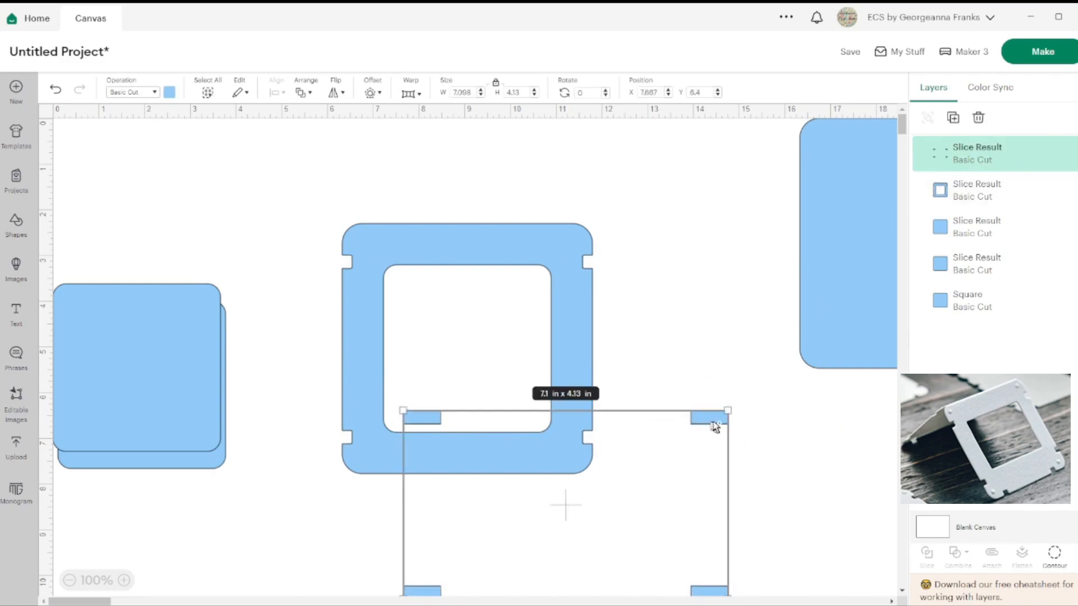
left_click_drag(715, 420, 692, 351)
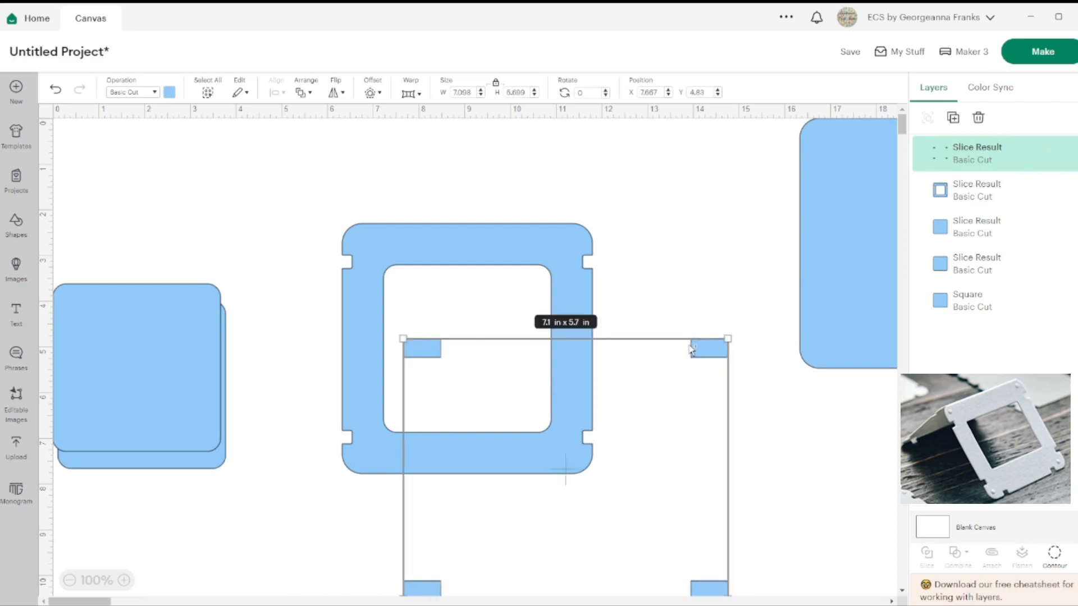
key("ctrl+z")
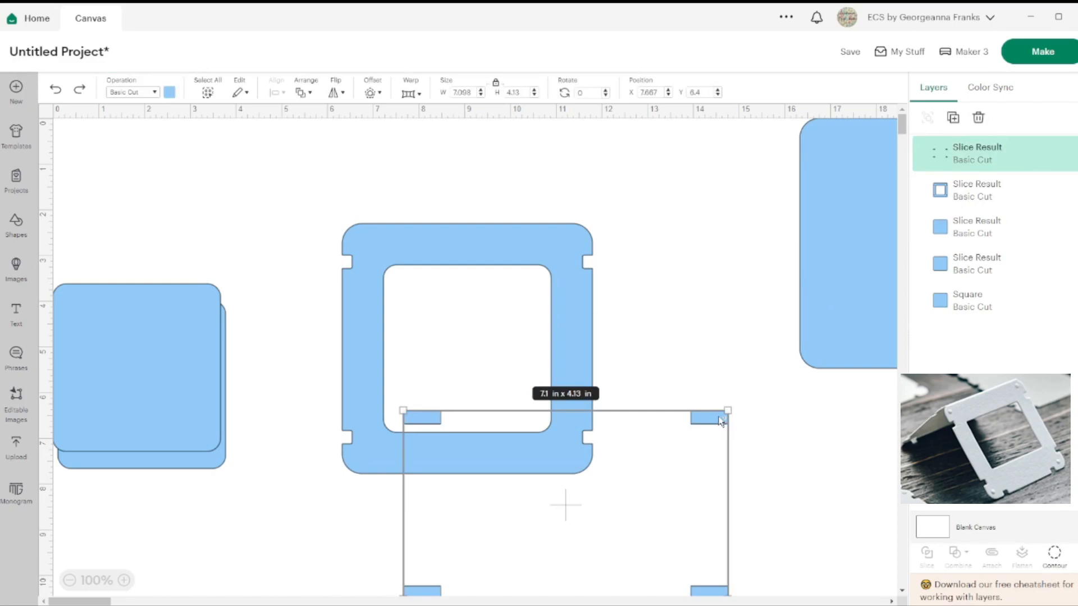
left_click(590, 94)
key("Return")
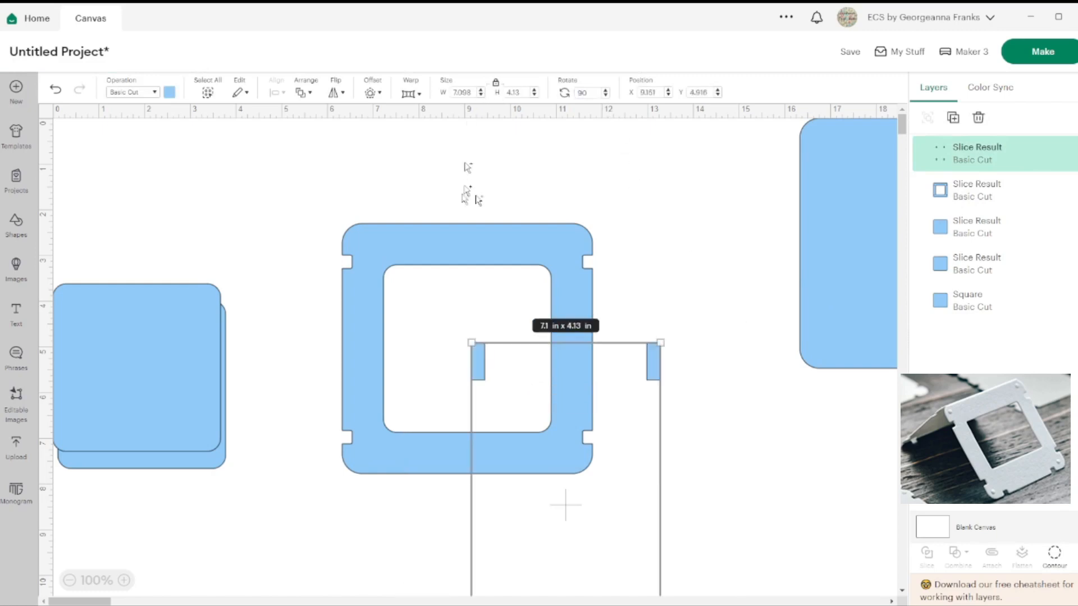
- Try to squeeze the rotated rectangles closer together by reducing the set's height to about 3.05 in and 3.37 in
left_click_drag(658, 368, 606, 443)
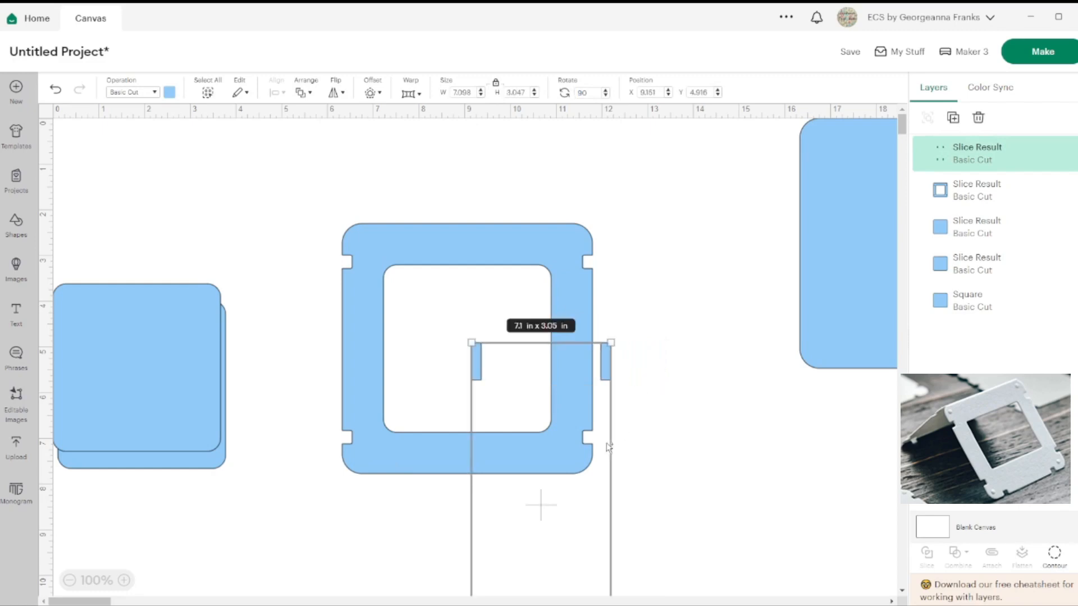
key("ctrl+z")
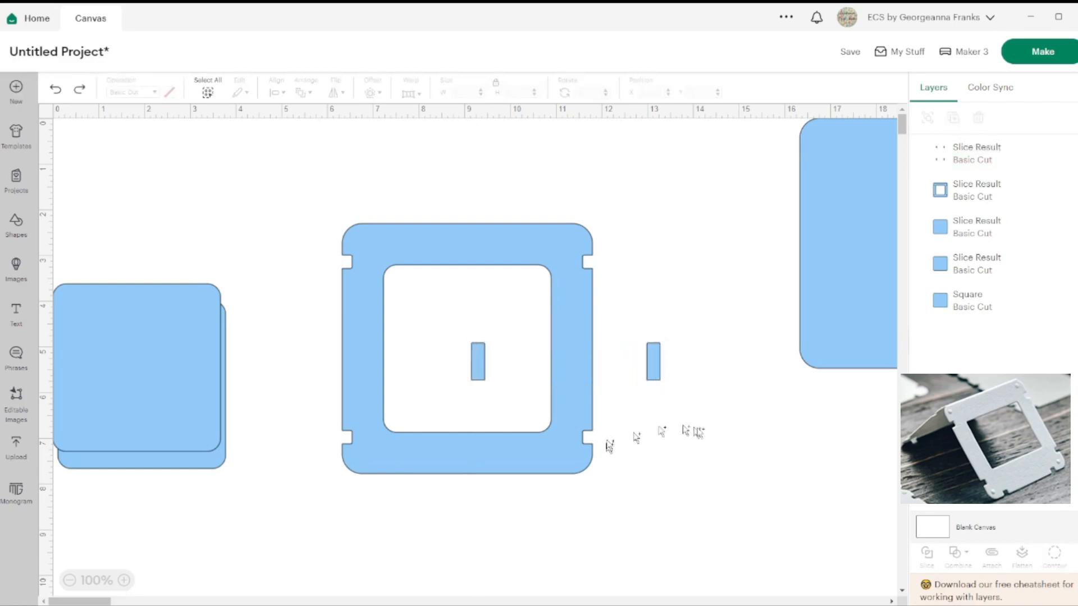
left_click(654, 365)
left_click_drag(654, 365, 618, 406)
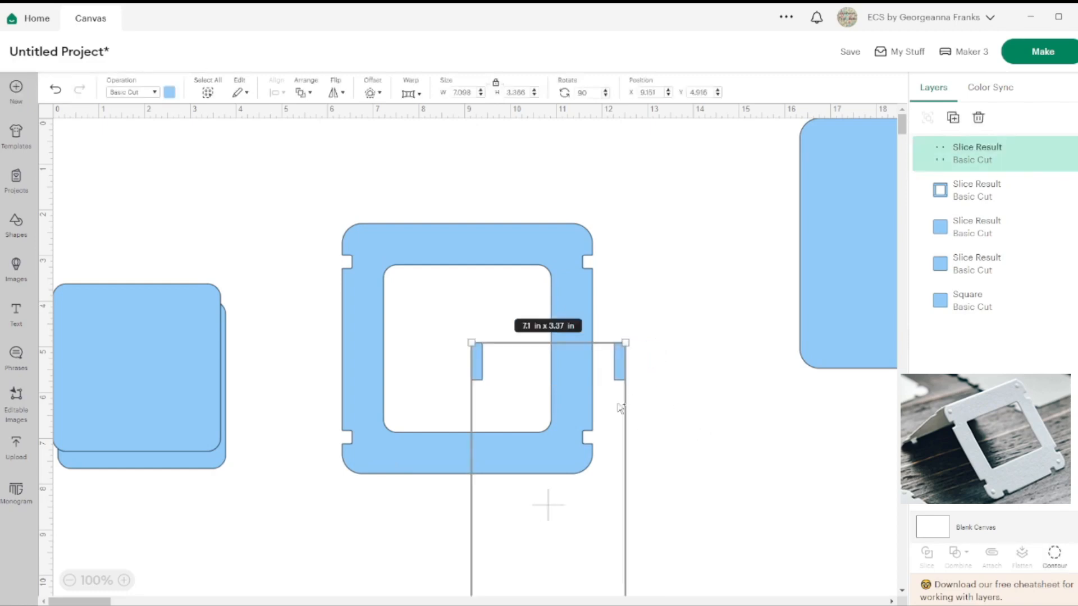
key("ctrl+z")
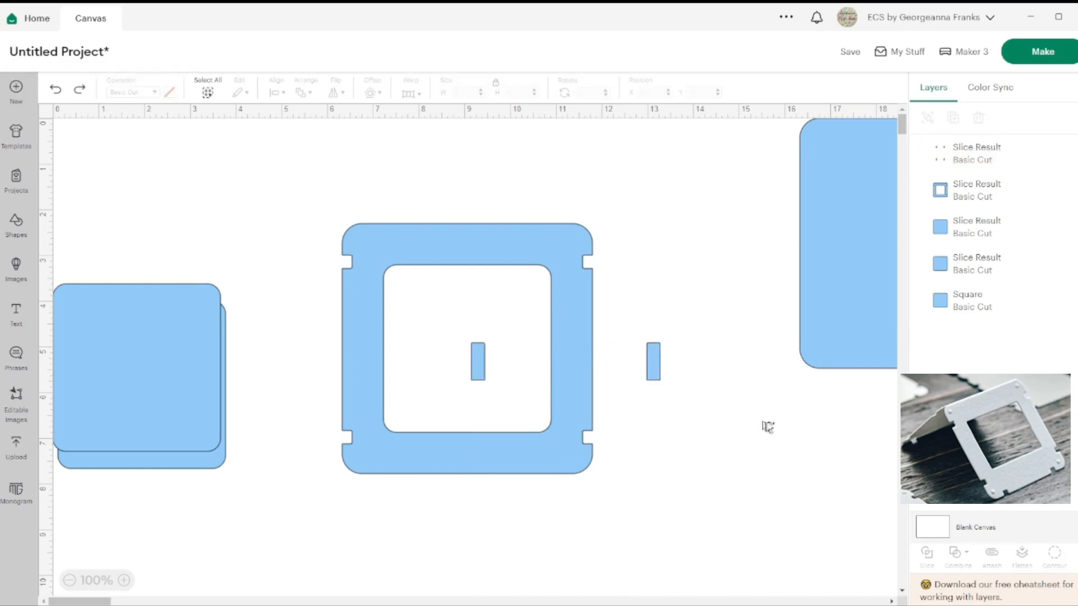
left_click(479, 364)
left_click_drag(481, 364, 476, 374)
key("ctrl+z")
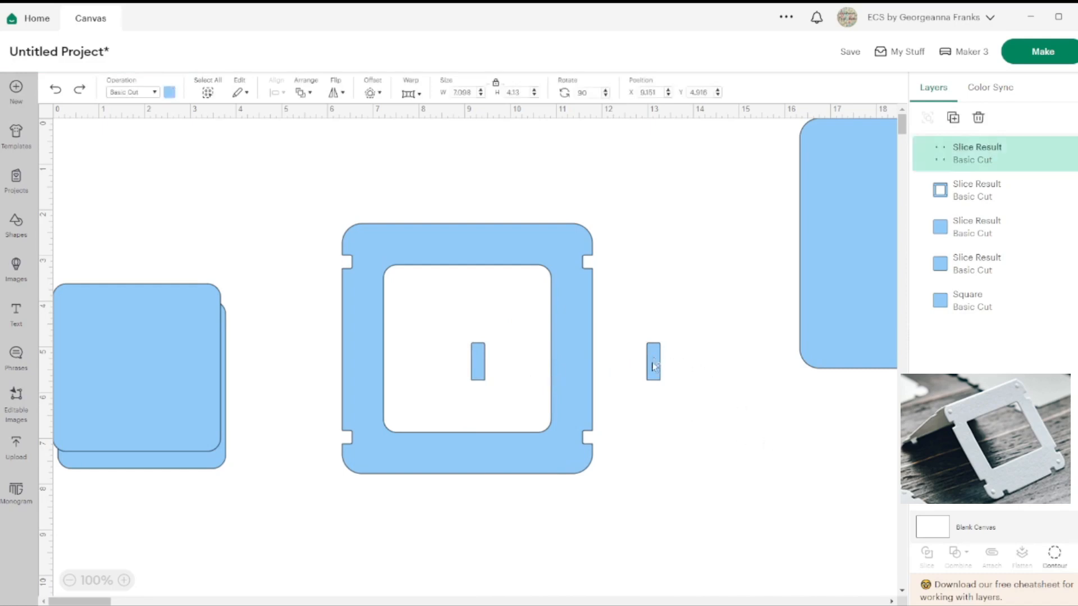
- Place two of the rotated rectangles across the frame's lower edge and centre the set horizontally on the frame
left_click_drag(654, 362, 555, 475)
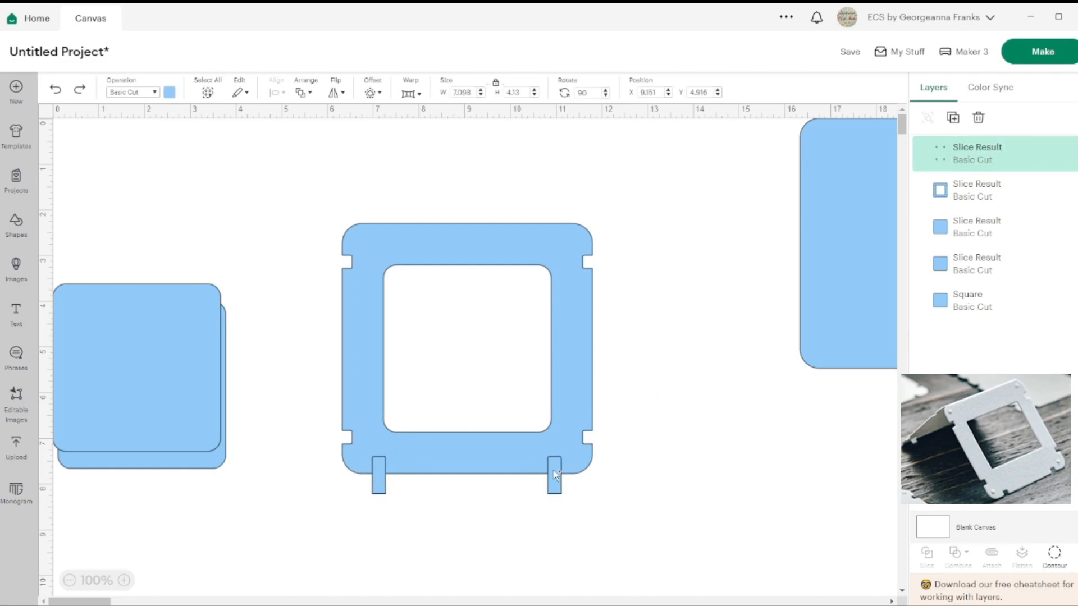
left_click_drag(554, 474, 554, 475)
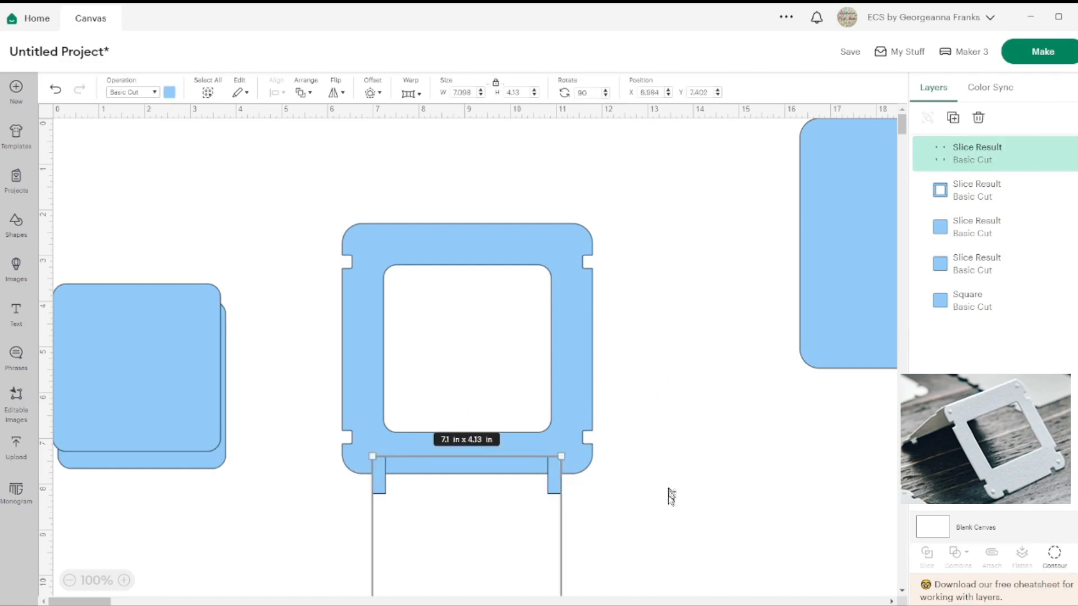
left_click_drag(657, 504, 532, 448)
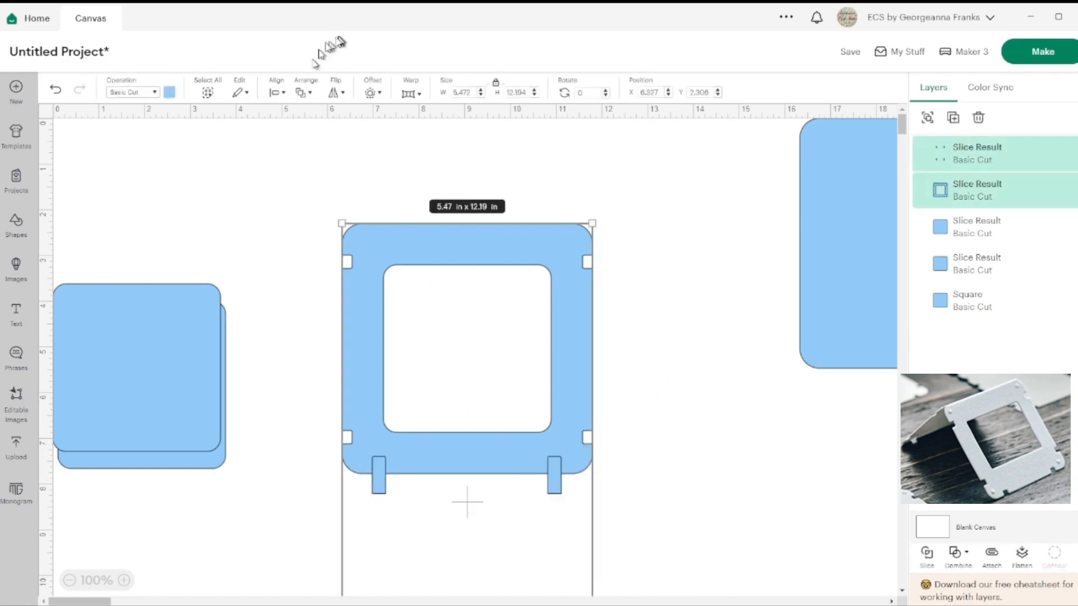
left_click(284, 93)
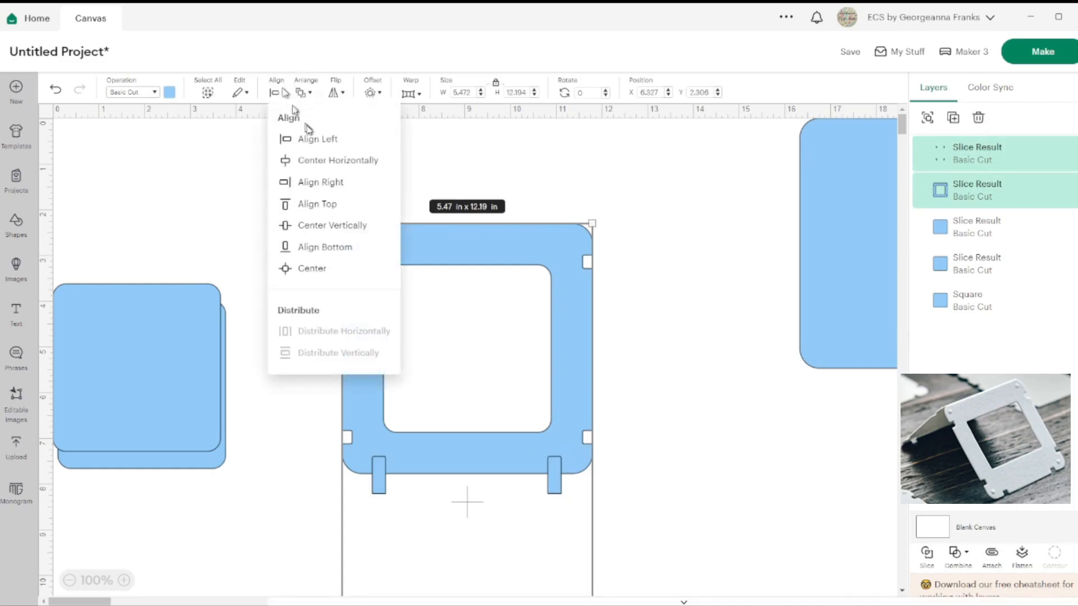
left_click(340, 160)
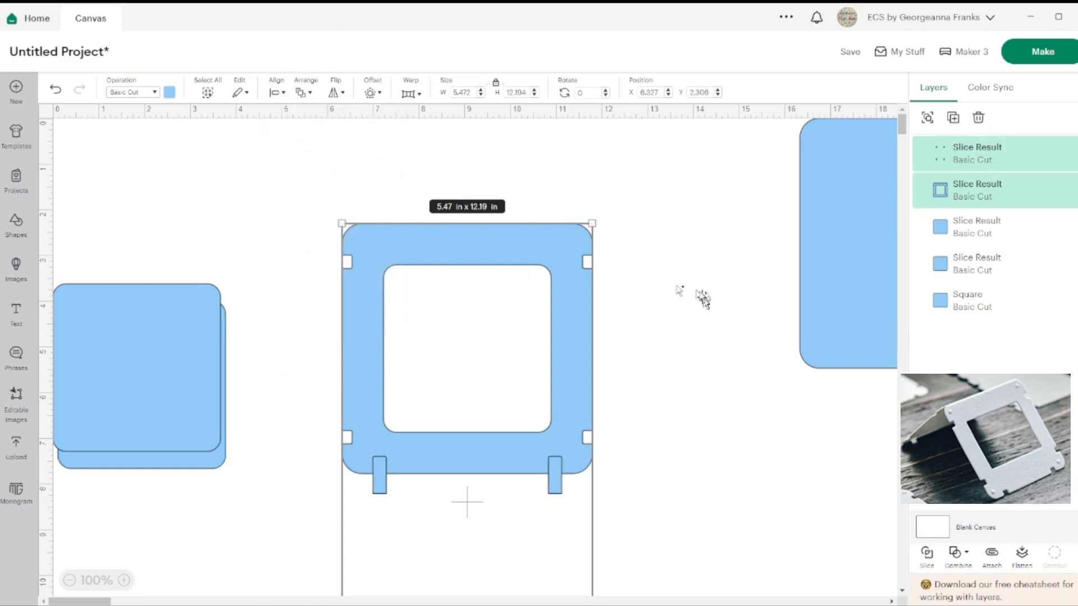
- Nudge the rotated rectangles down to a Y position of about 7.52 in to make the lower notches shallower
left_click(717, 351)
left_click(554, 491)
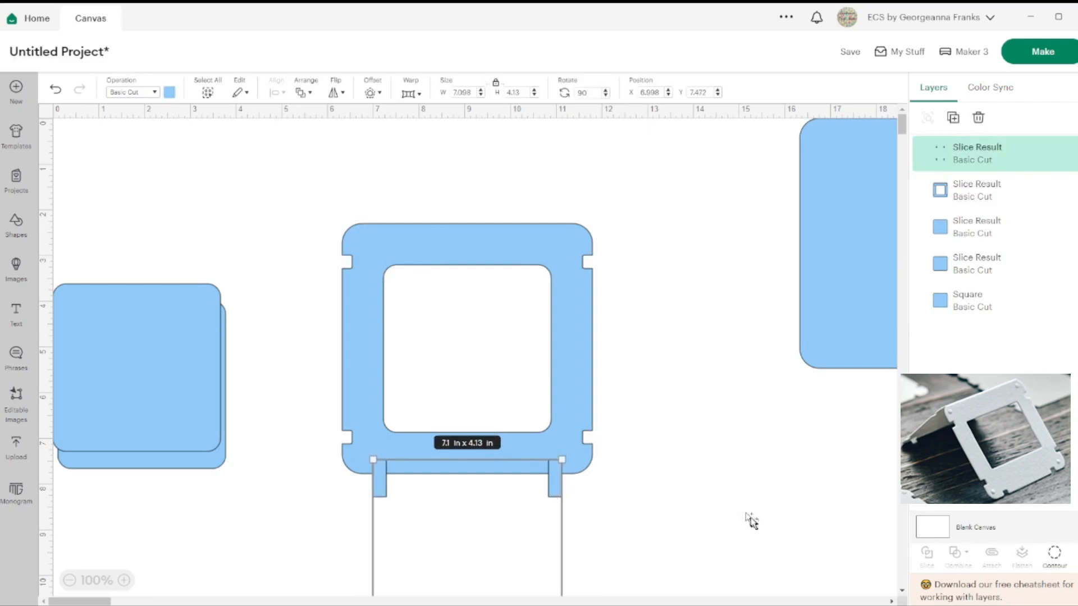
left_click(752, 521)
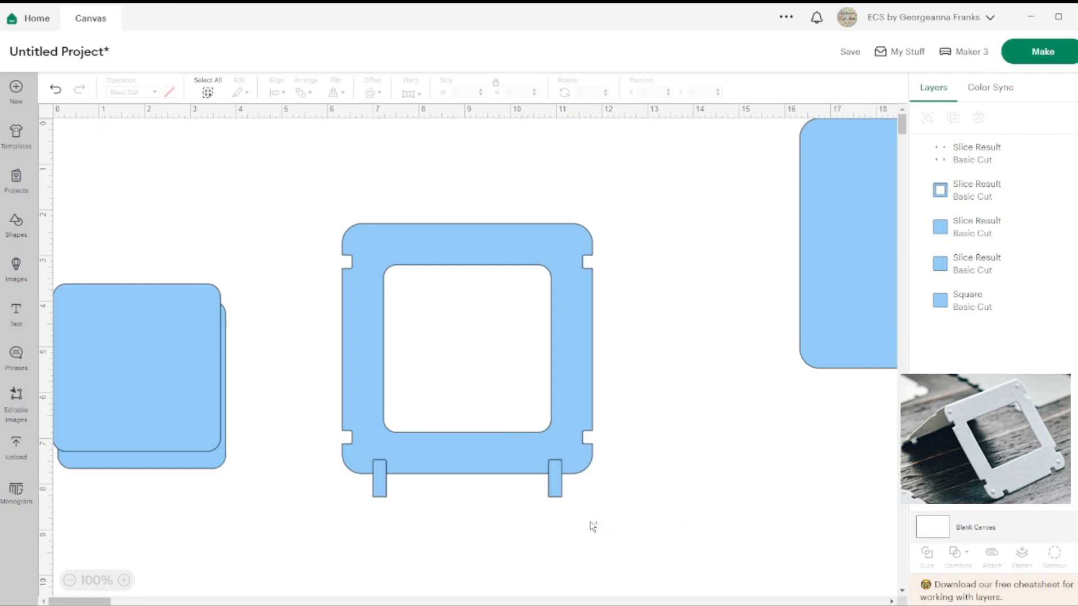
left_click(554, 492)
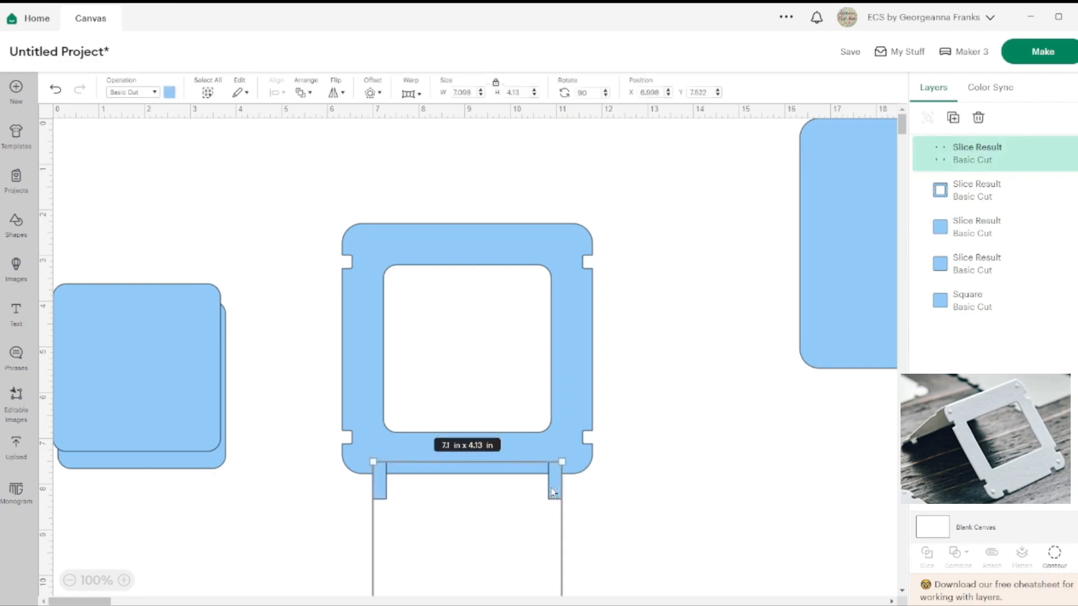
left_click(666, 485)
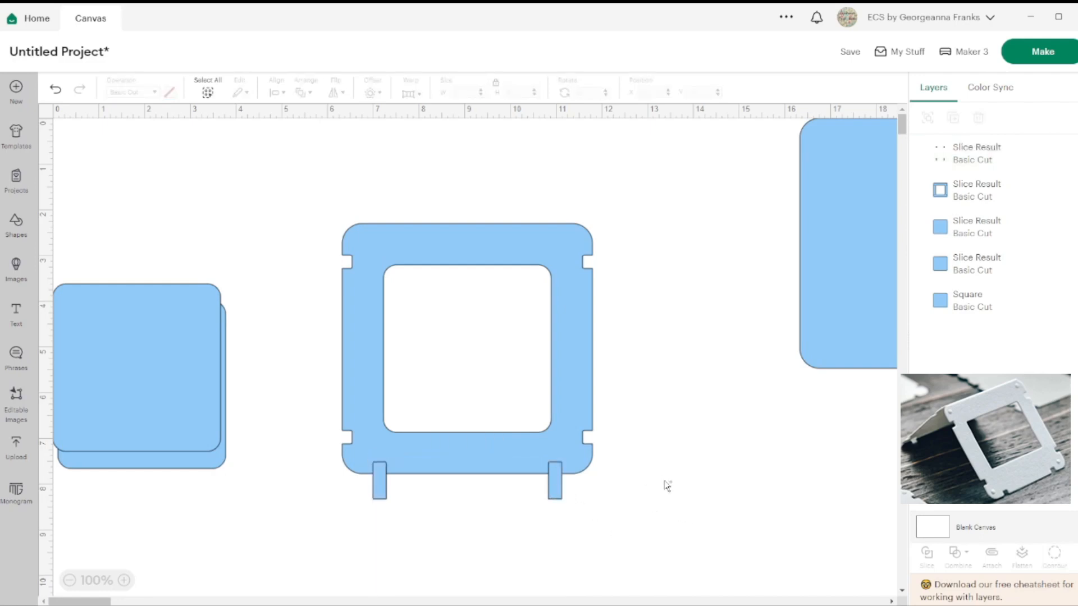
- Slice the rotated rectangles out of the frame's lower edge and move the leftover set below the frame
left_click_drag(661, 513, 472, 363)
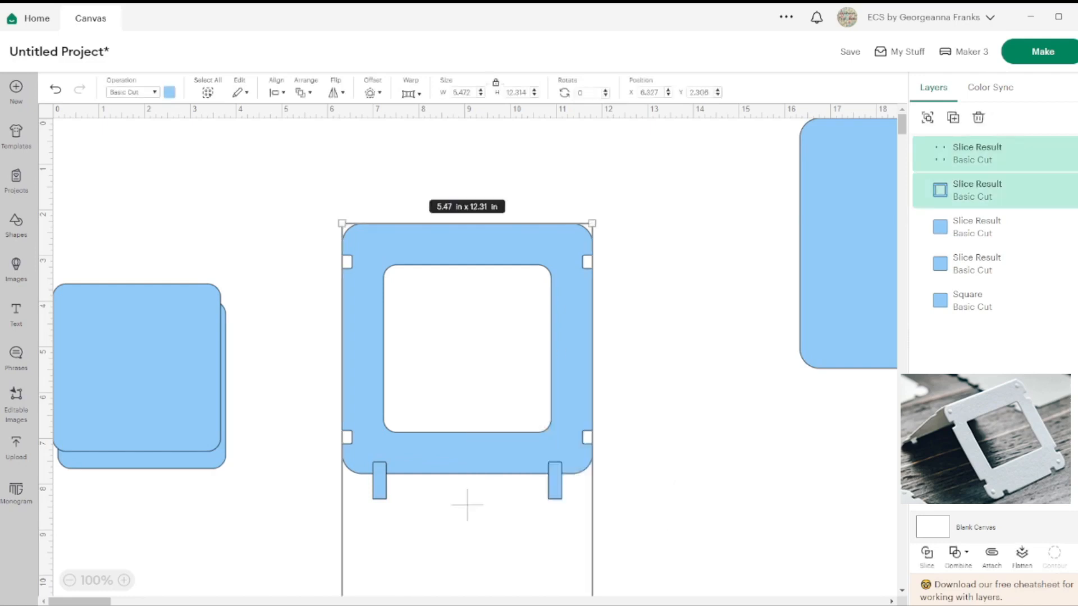
left_click(928, 557)
left_click_drag(559, 494, 641, 543)
- Delete the small offcuts filling the two notches in the frame's lower edge
left_click(554, 470)
key("Delete")
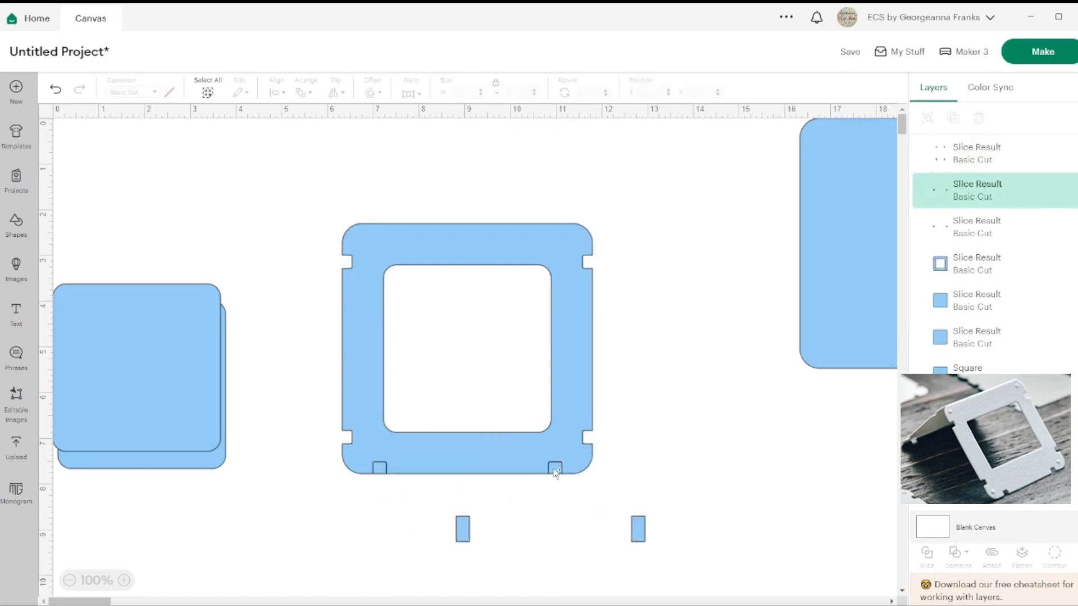
left_click(555, 470)
key("Delete")
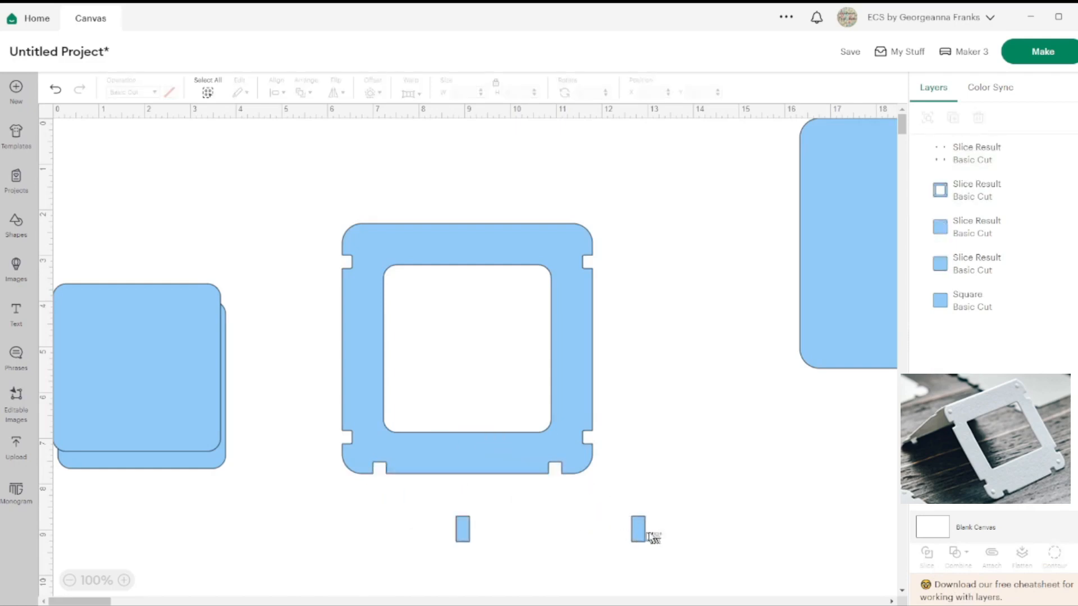
- Move the leftover set of small rectangles up so its pieces sit level with the frame's upper and lower edges
left_click_drag(641, 537, 611, 407)
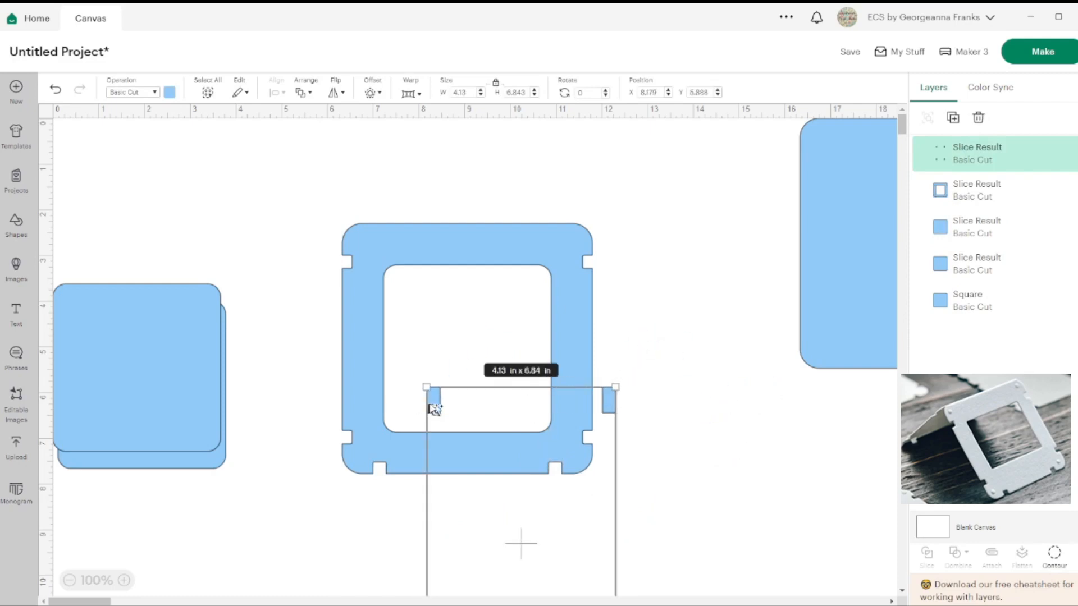
left_click(435, 363)
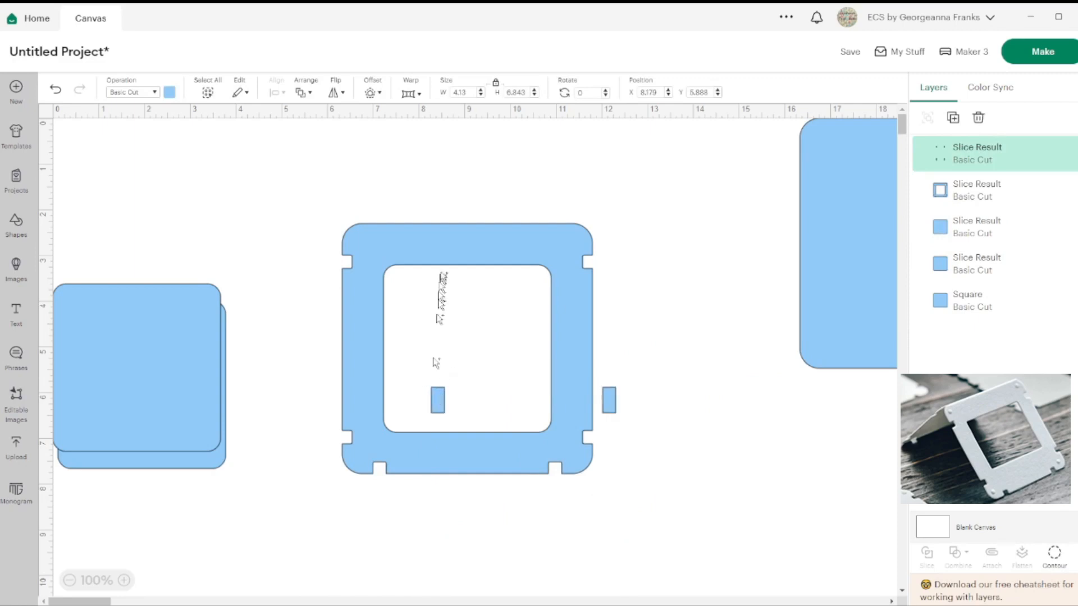
left_click_drag(442, 401, 447, 221)
left_click(330, 488)
left_click(551, 540)
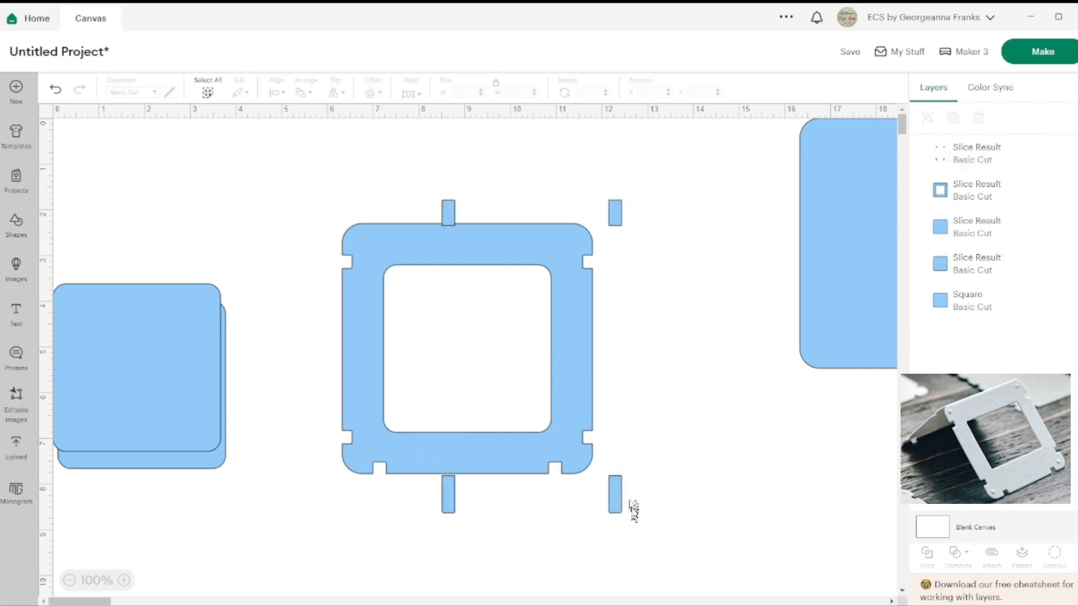
- Delete the leftover set of small rectangles around the notched frame
left_click(124, 580)
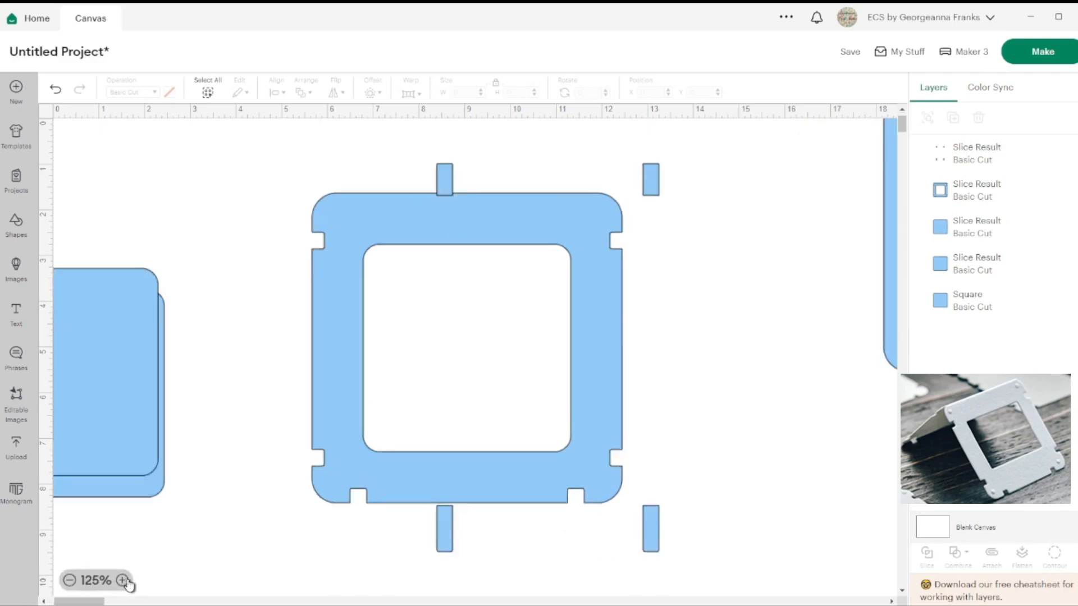
left_click(123, 580)
left_click(123, 579)
left_click(124, 580)
scroll(385, 490, "down", 3)
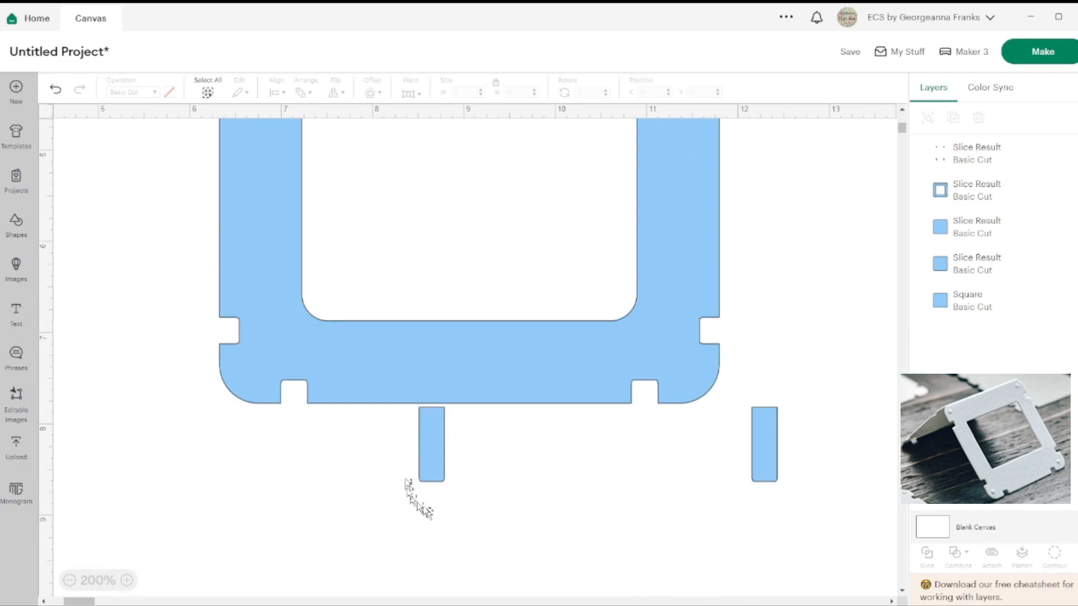
left_click(433, 442)
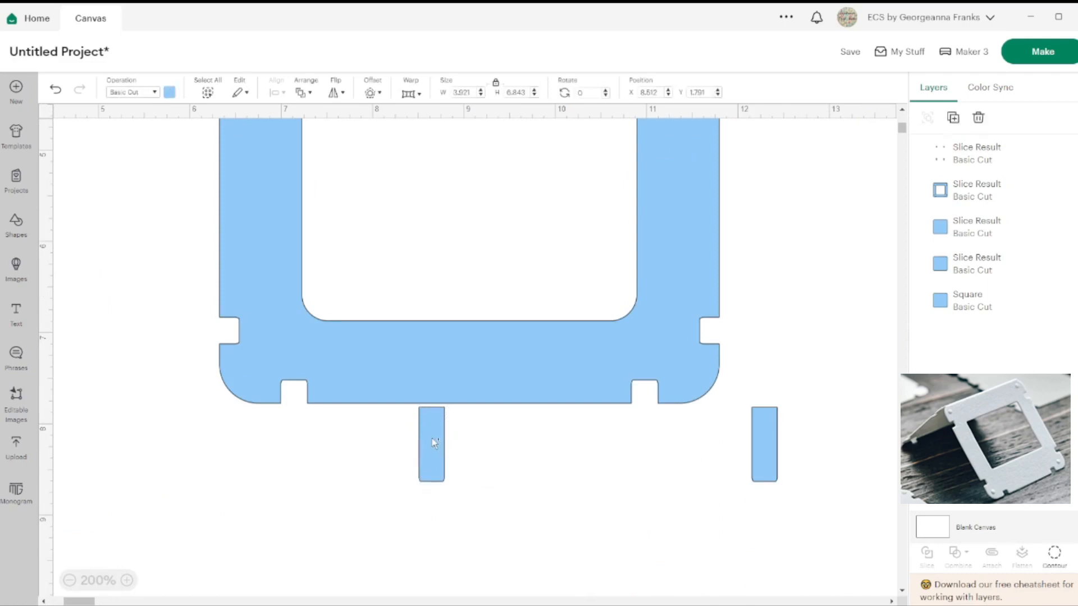
key("Delete")
scroll(435, 440, "up", 7)
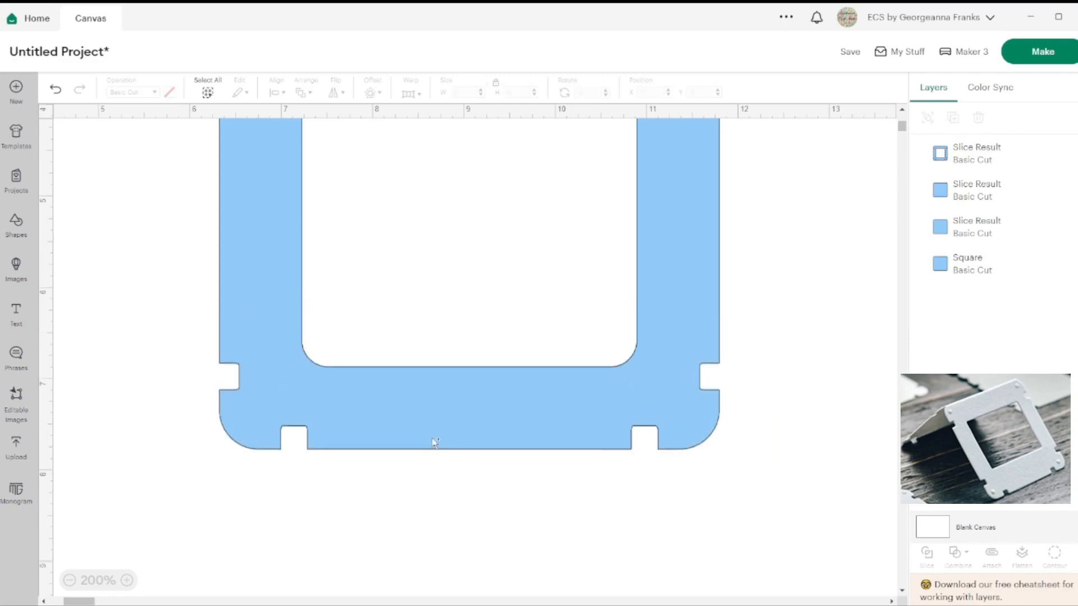
- Shift the notched frame slightly aside and resize the front solid square cut from its window to 5.472 in wide, keeping its proportions
left_click(69, 580)
left_click(69, 581)
left_click(69, 580)
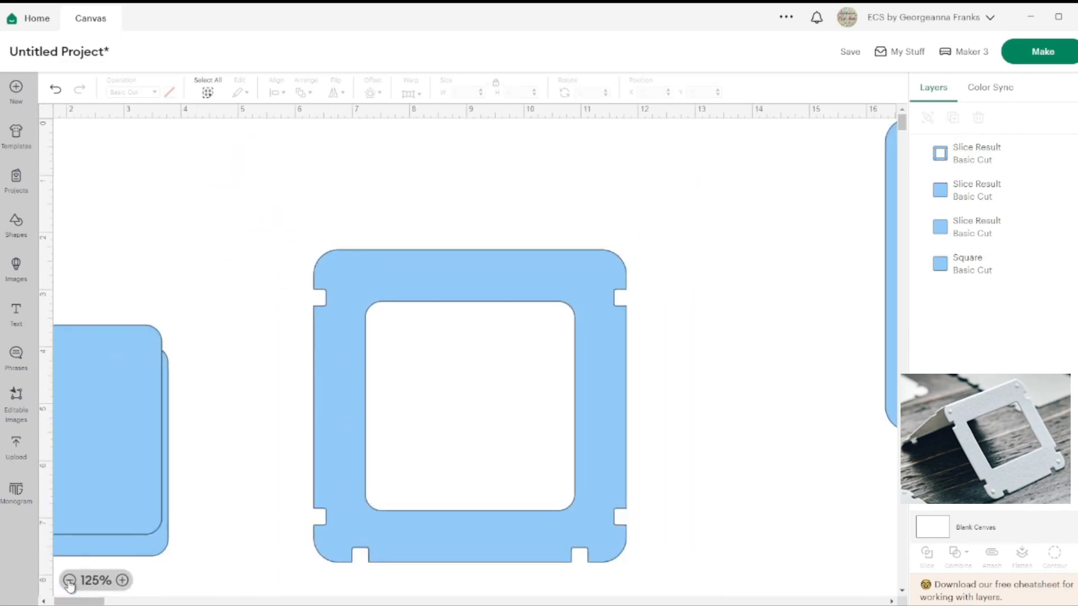
left_click(70, 581)
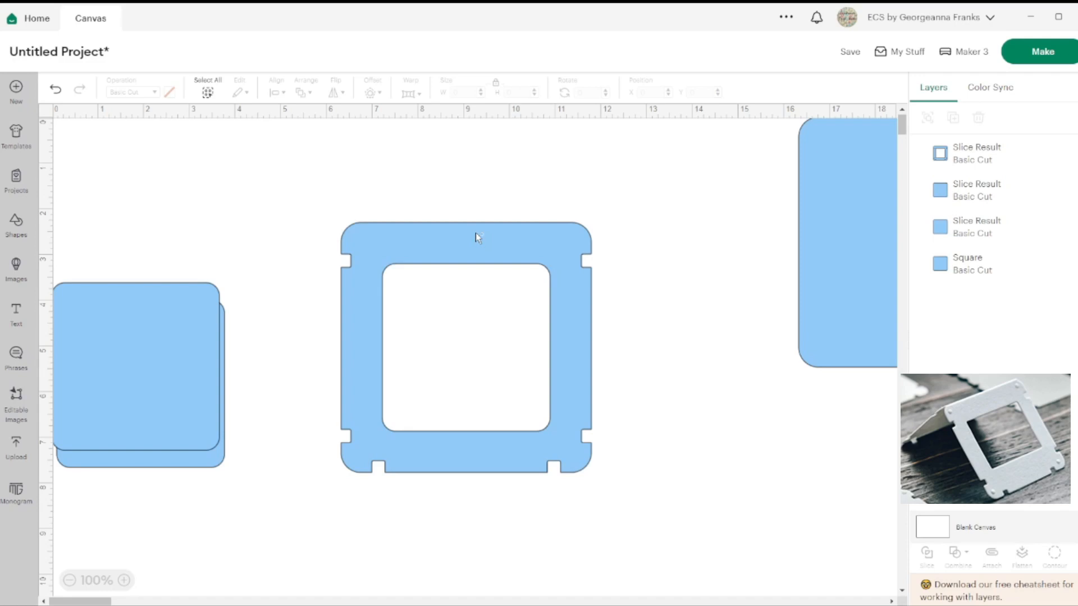
left_click_drag(476, 232, 504, 238)
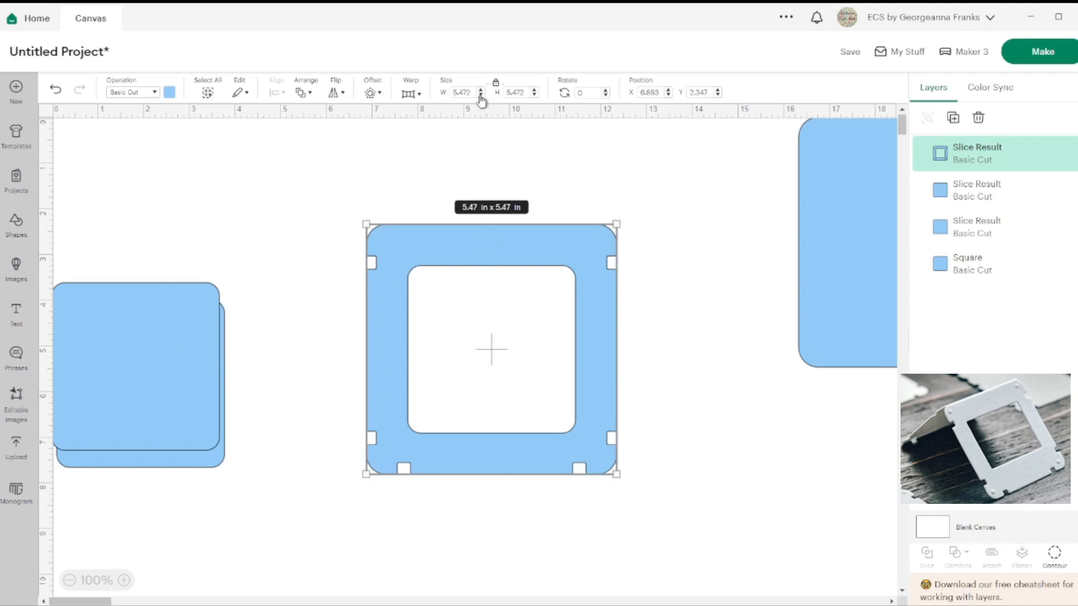
left_click(119, 347)
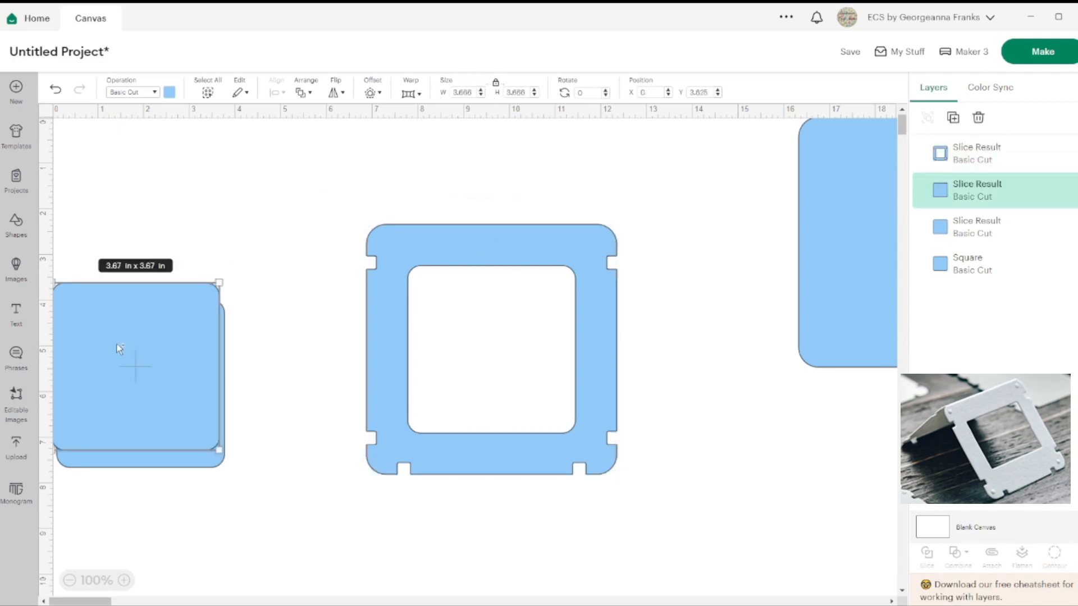
double_click(476, 91)
key("Return")
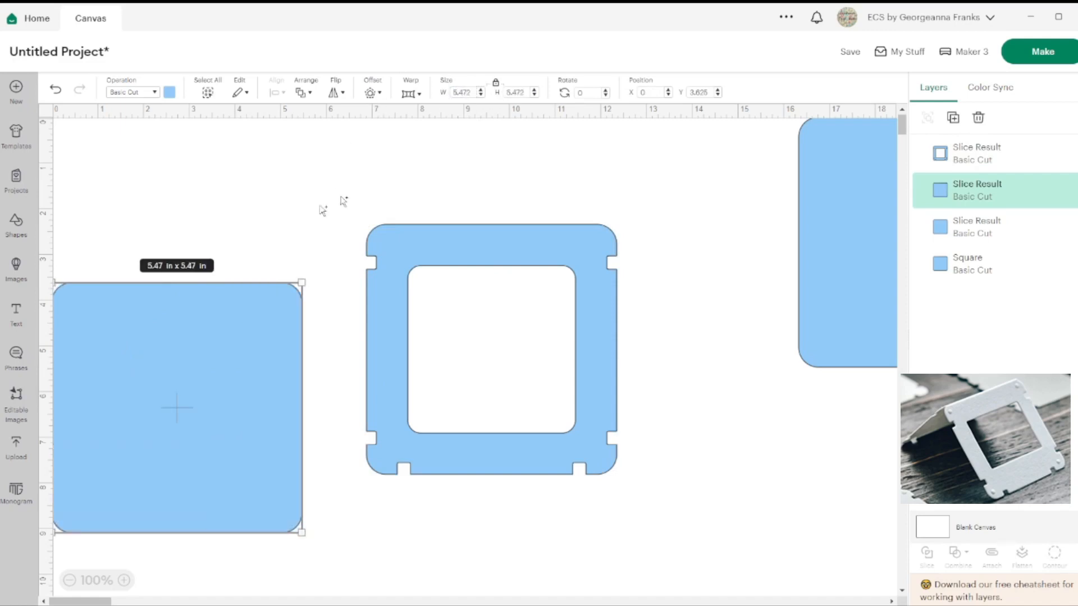
- Move the enlarged solid square to the canvas's upper edge above the frame and delete the remaining smaller square
left_click_drag(258, 325, 487, 94)
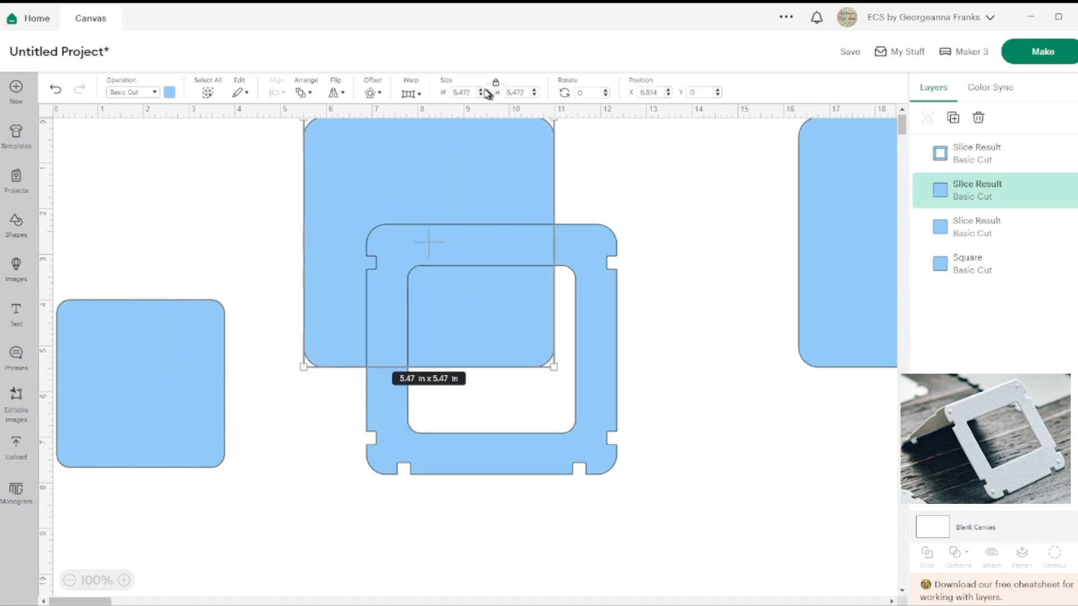
left_click(156, 319)
key("Delete")
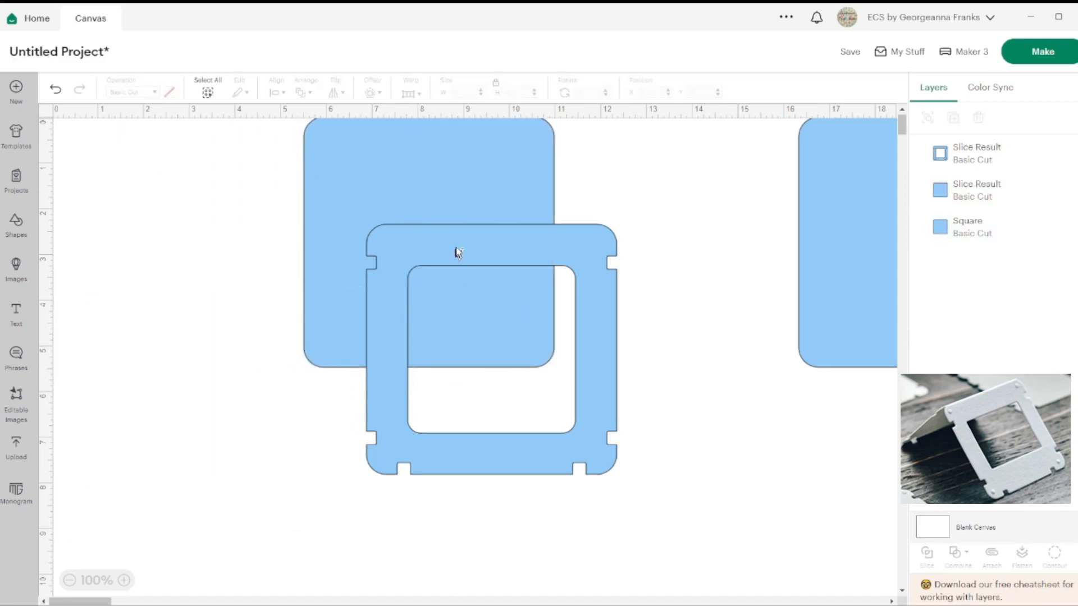
- Place the notched frame directly beneath the enlarged square and move the spare square farther away from both pieces
left_click_drag(457, 253, 371, 397)
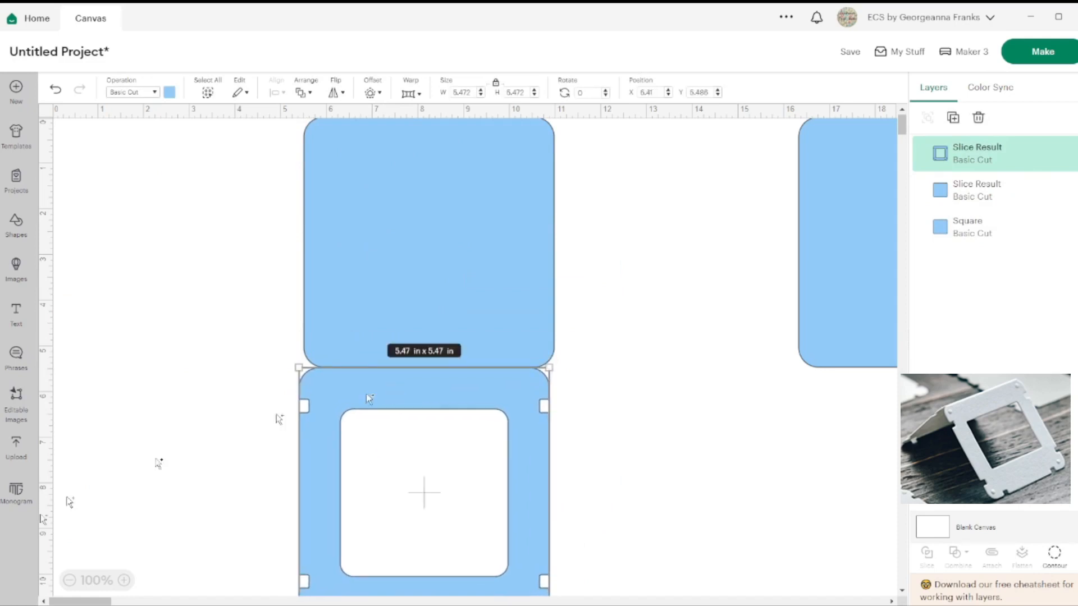
left_click(69, 581)
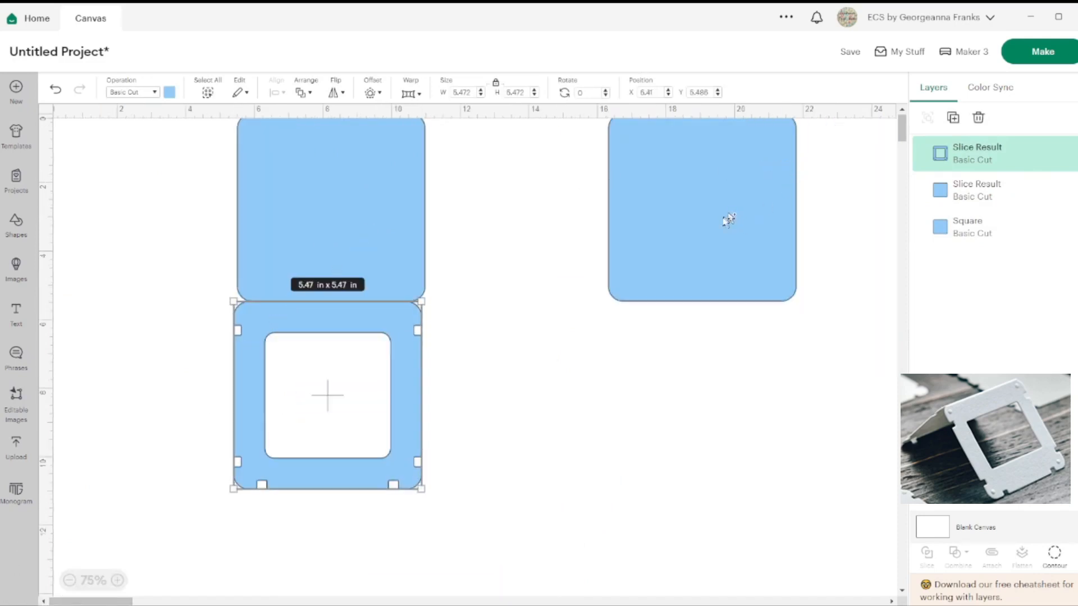
left_click(725, 221)
left_click_drag(724, 222, 999, 230)
- Duplicate the notched frame twice and stack the two copies beside the original pieces
left_click(394, 326)
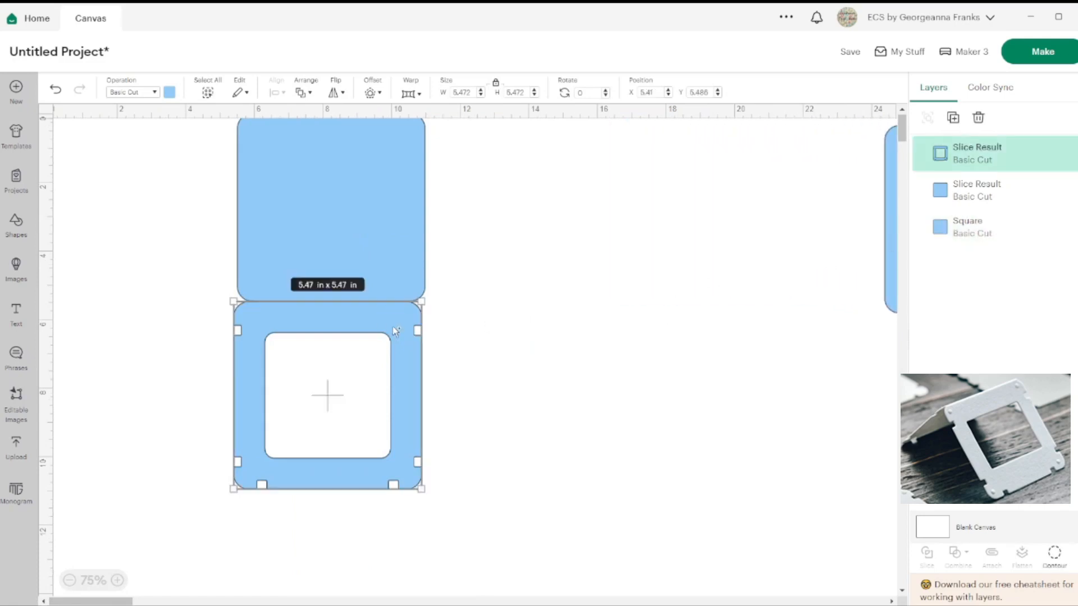
left_click(953, 118)
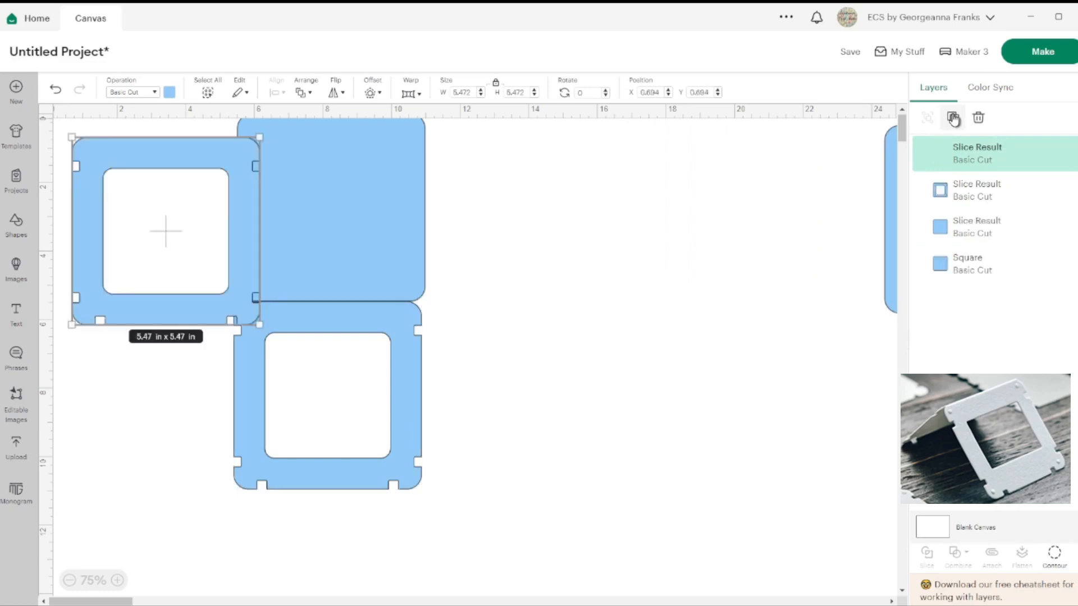
left_click(953, 118)
left_click_drag(163, 168, 531, 323)
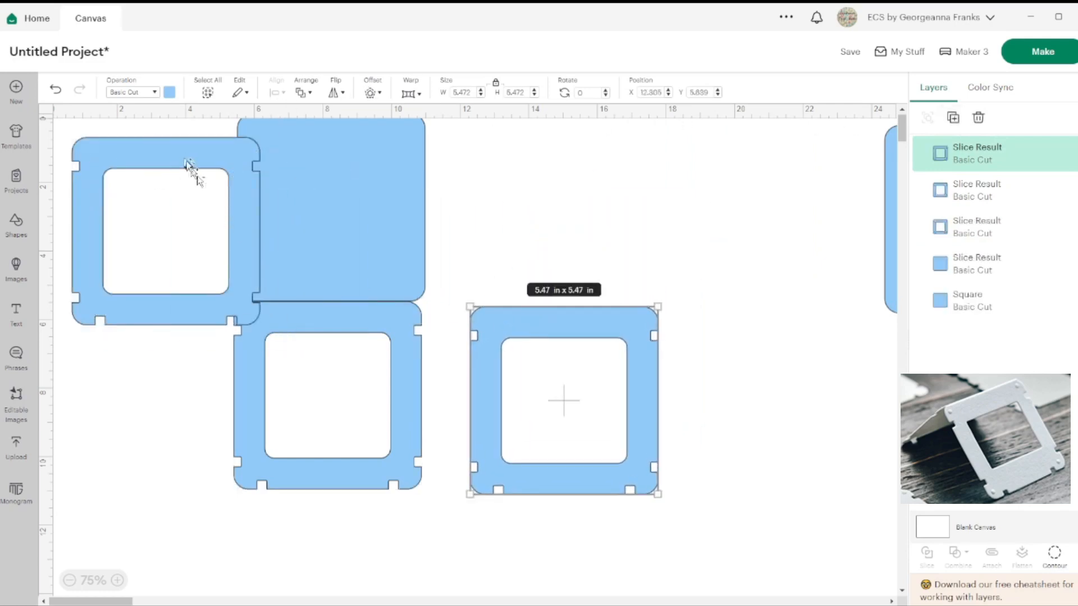
left_click_drag(194, 162, 622, 132)
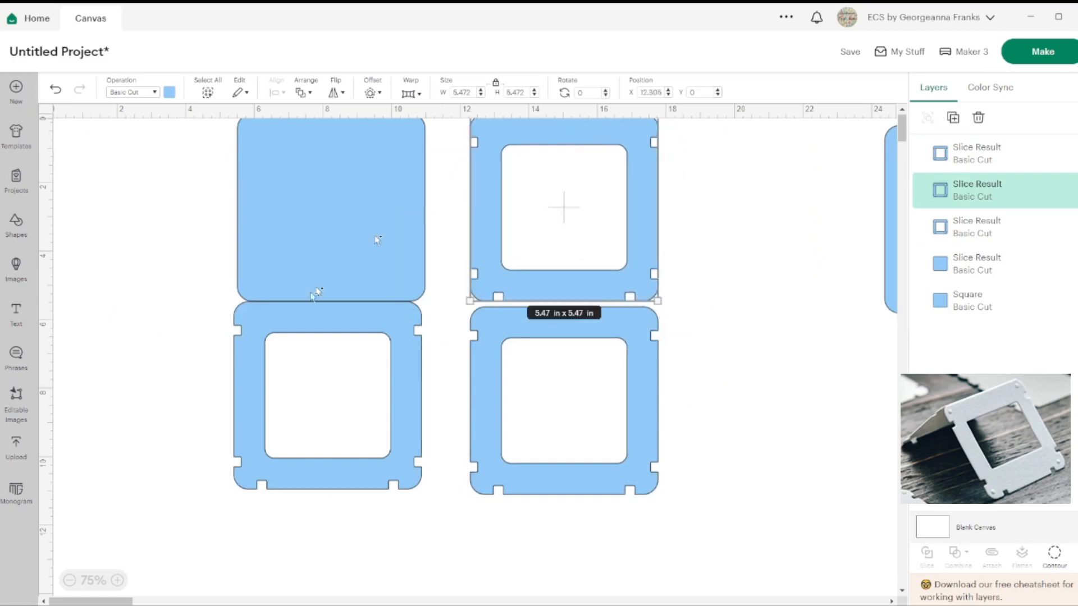
- Align the solid square and the notched frame beneath it along their left edges
left_click_drag(328, 514, 300, 242)
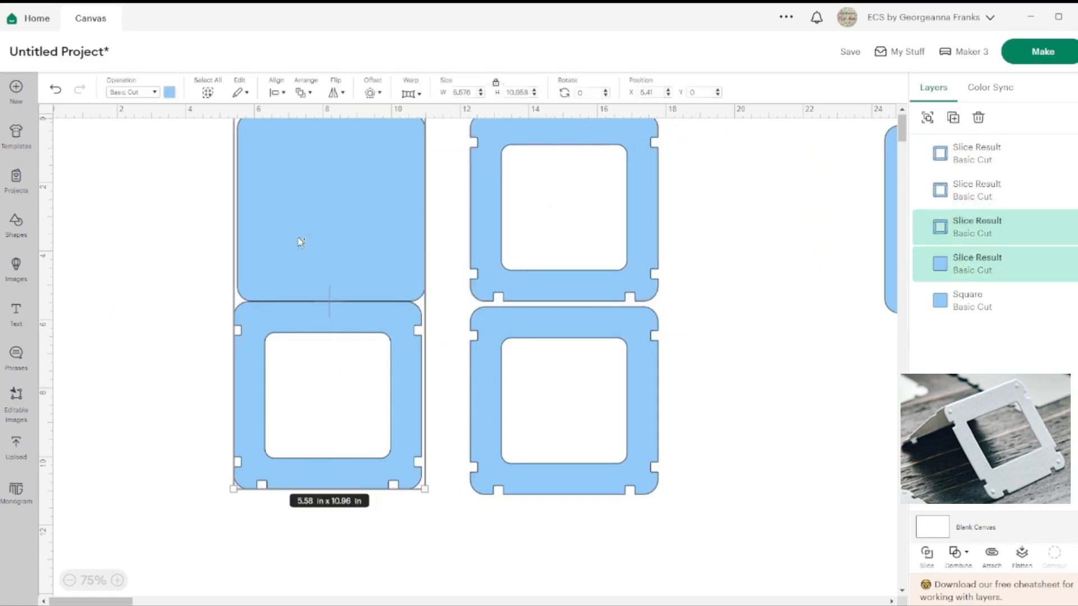
left_click(276, 93)
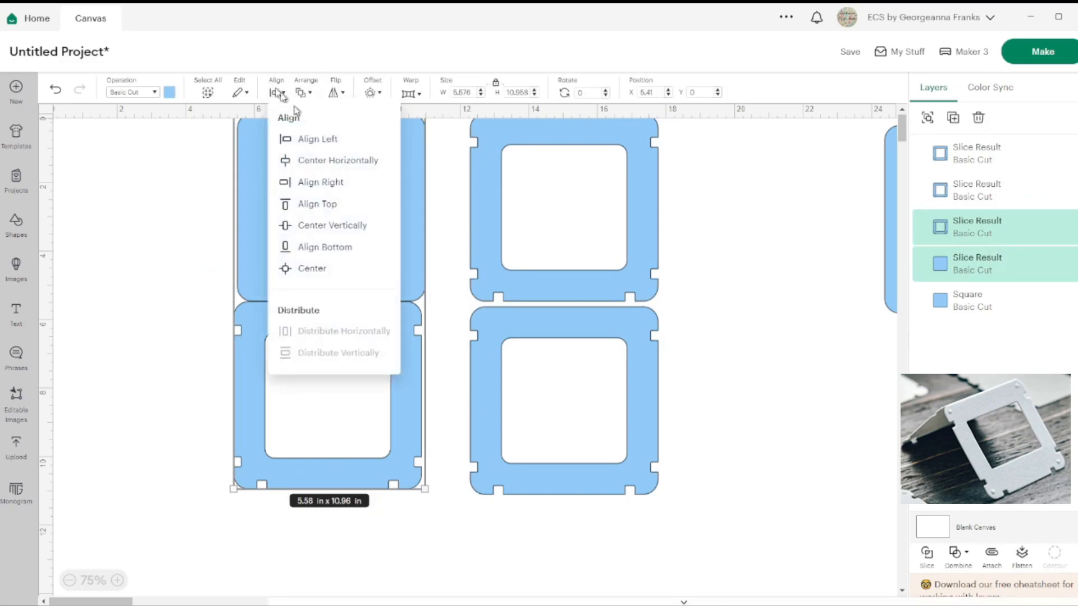
left_click(330, 147)
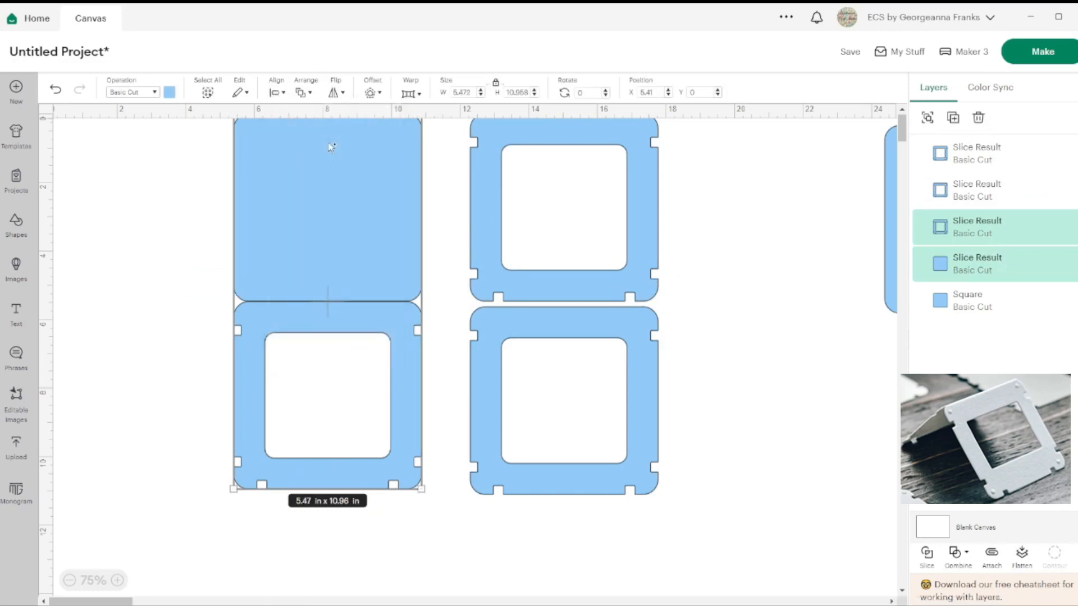
- Nudge the lower notched frame to a Y position of 5.466 in so it slightly overlaps the solid square
left_click(168, 292)
left_click(316, 273)
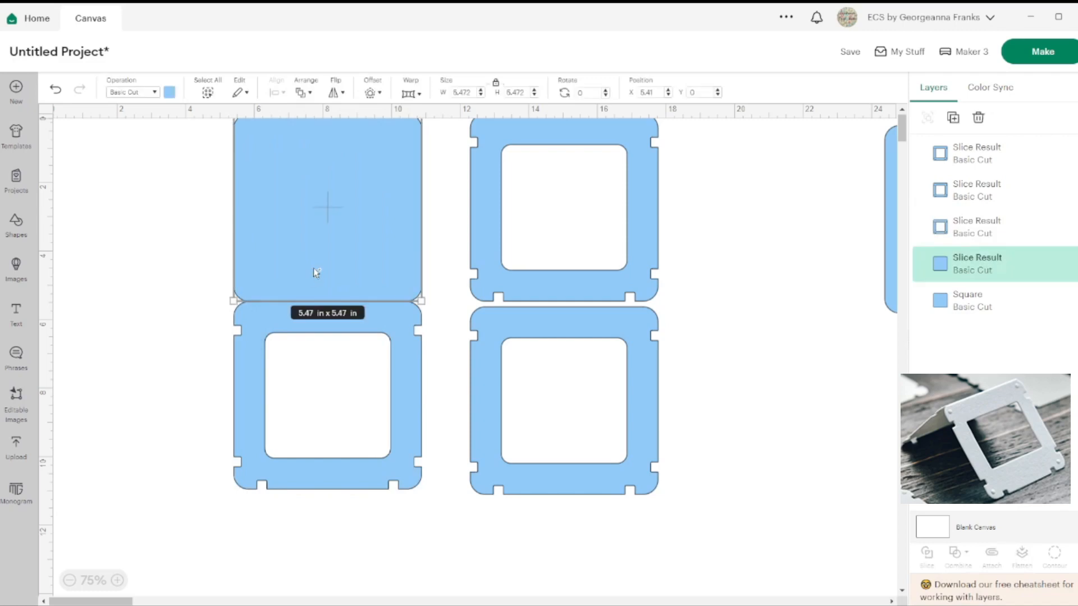
left_click(337, 475)
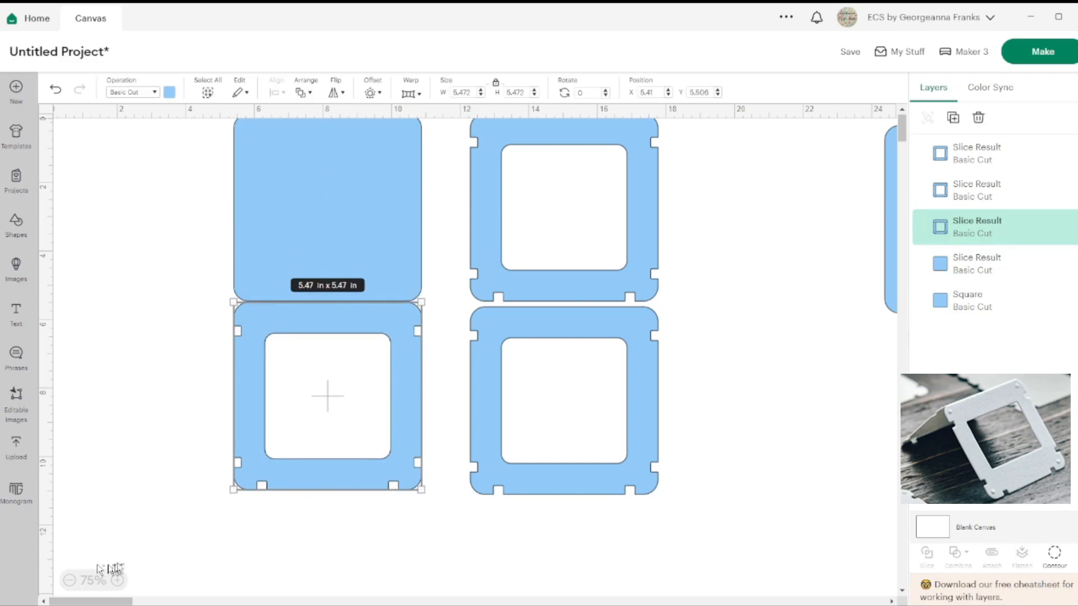
left_click(119, 581)
left_click(120, 582)
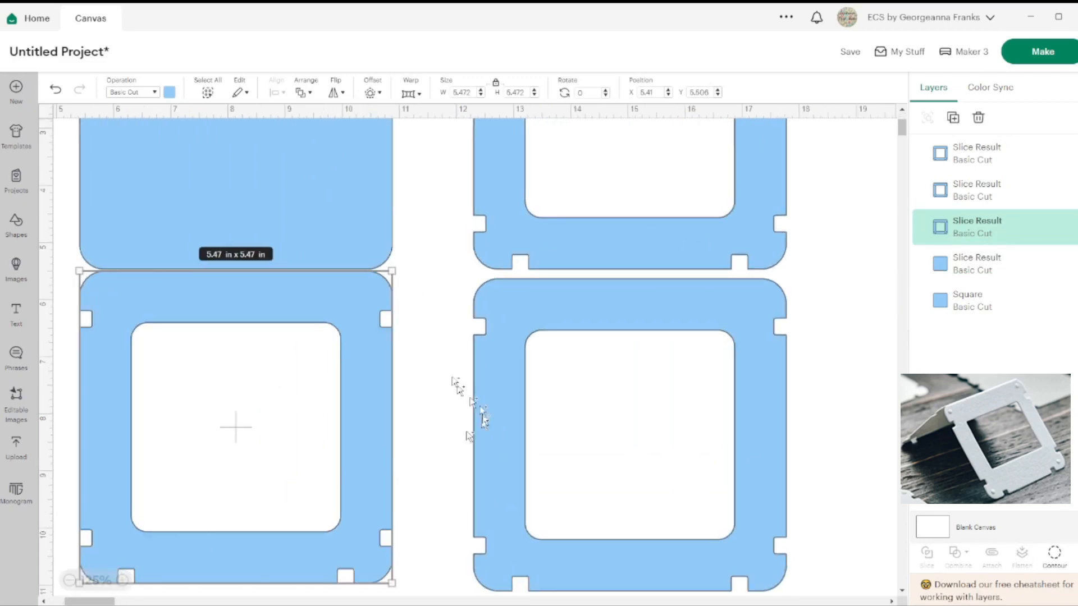
left_click(450, 350)
left_click(352, 332)
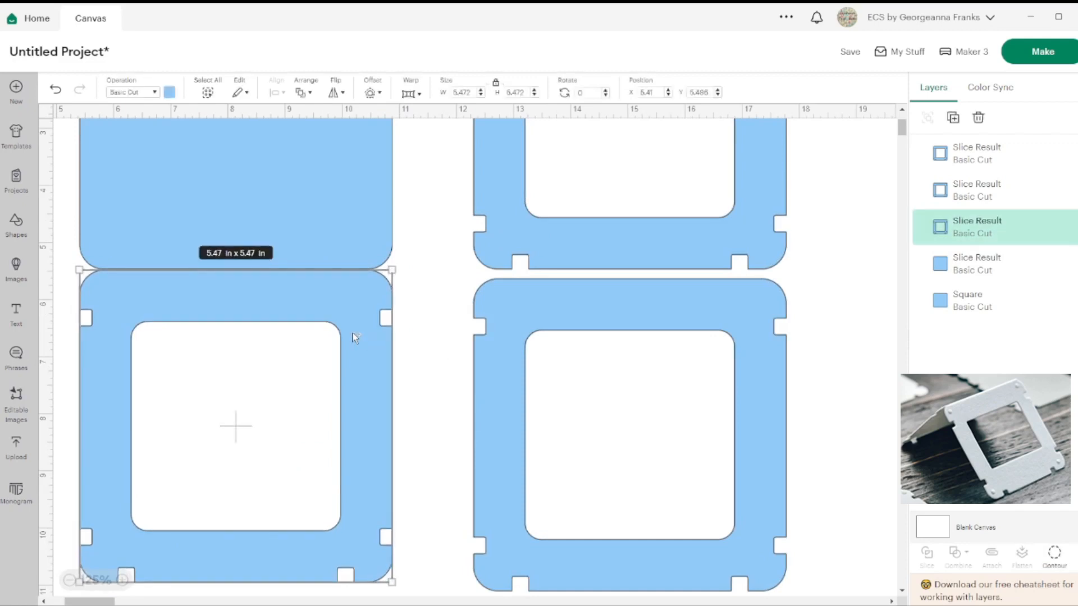
left_click(457, 335)
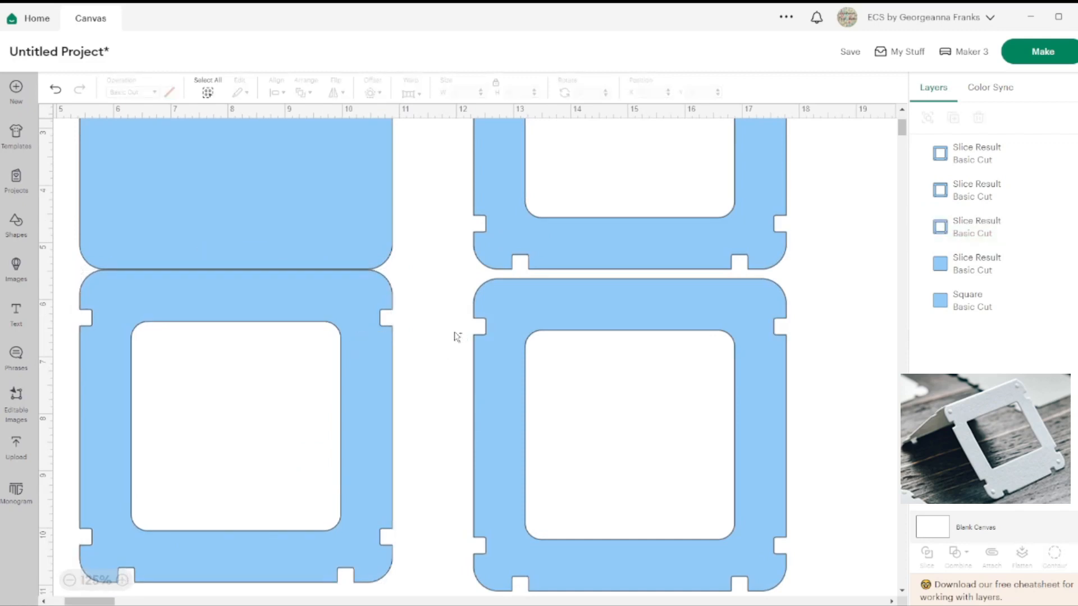
left_click(383, 366)
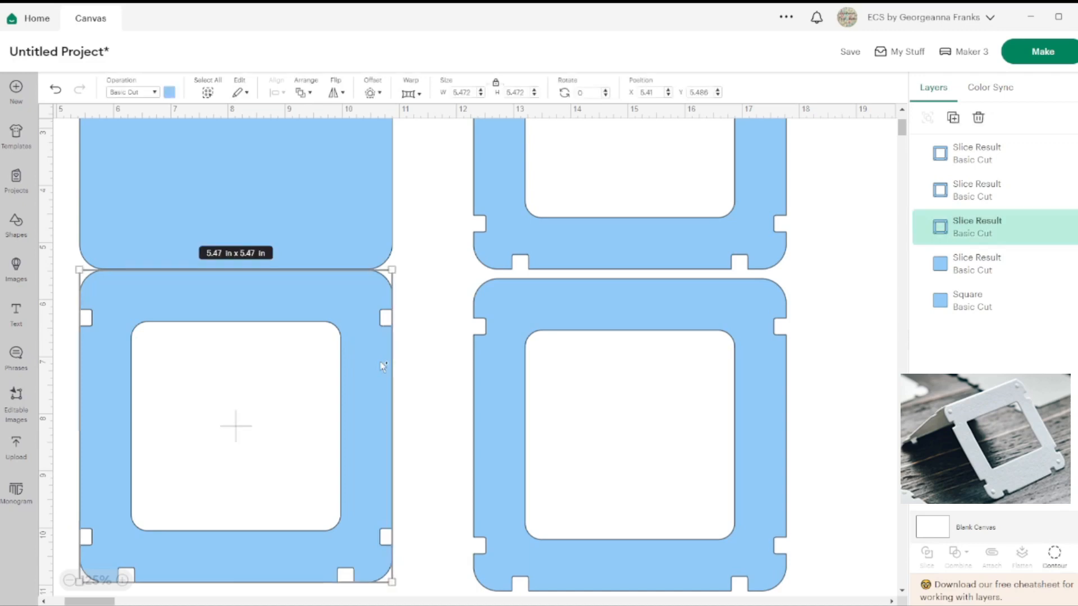
key("Up")
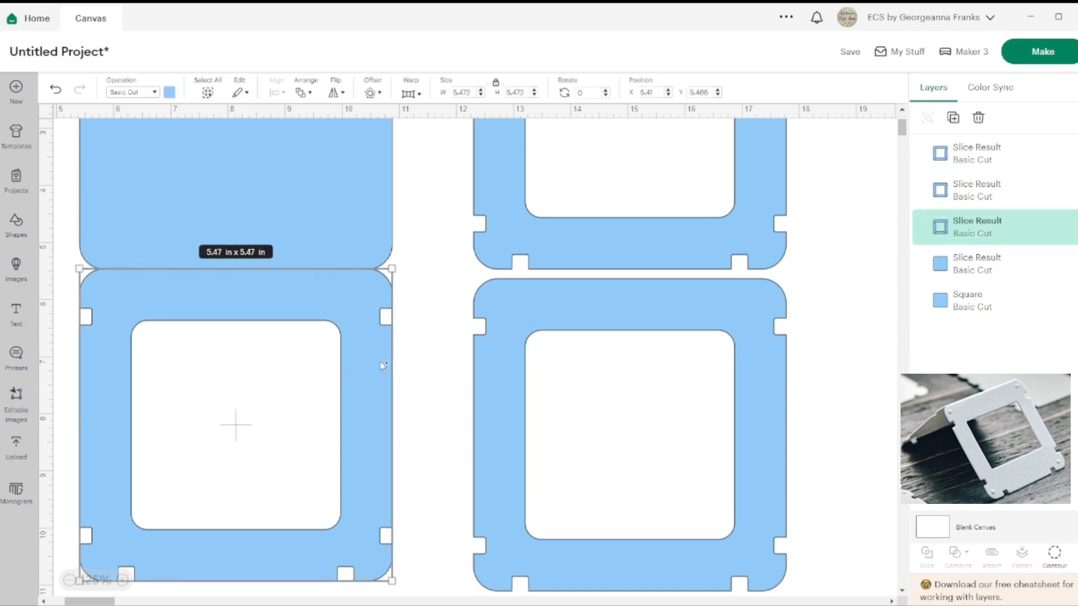
- Weld the solid square and the notched frame beneath it into a single folding piece
left_click(444, 288)
left_click(324, 218)
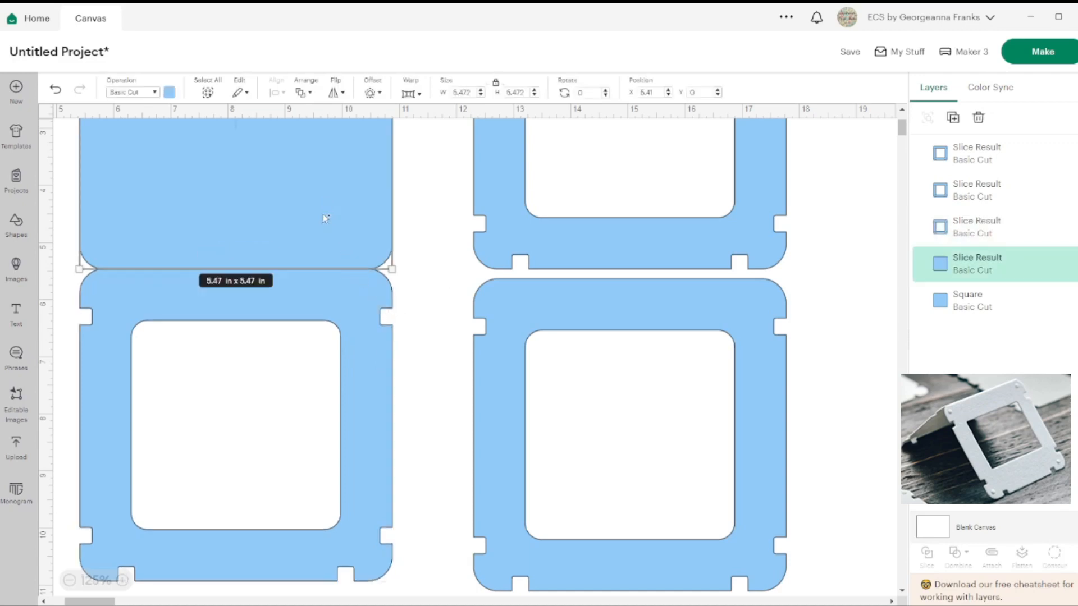
left_click(371, 327, "shift")
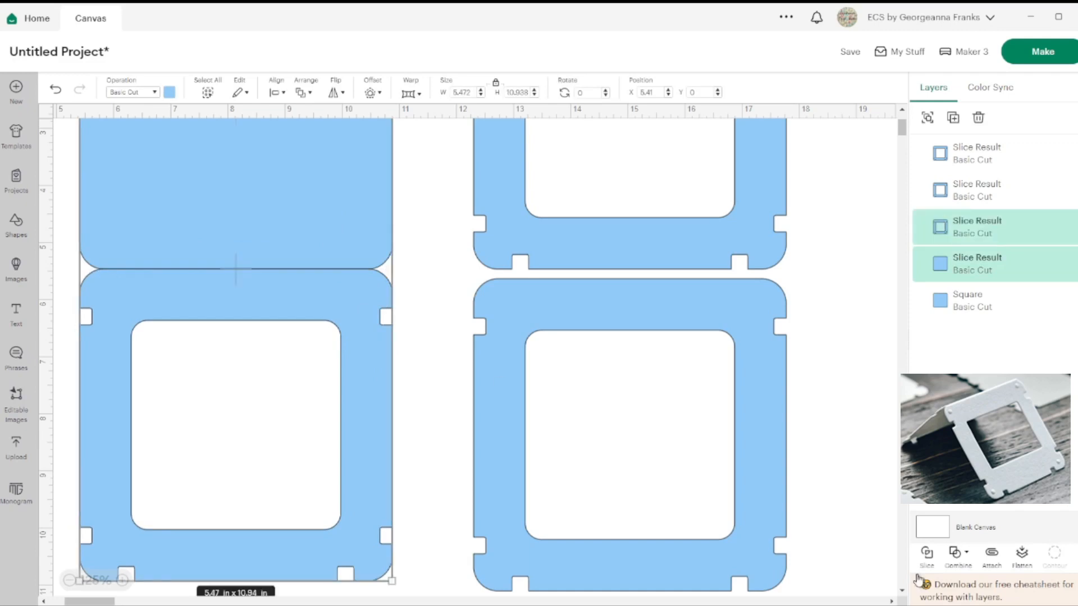
left_click(958, 557)
left_click(989, 432)
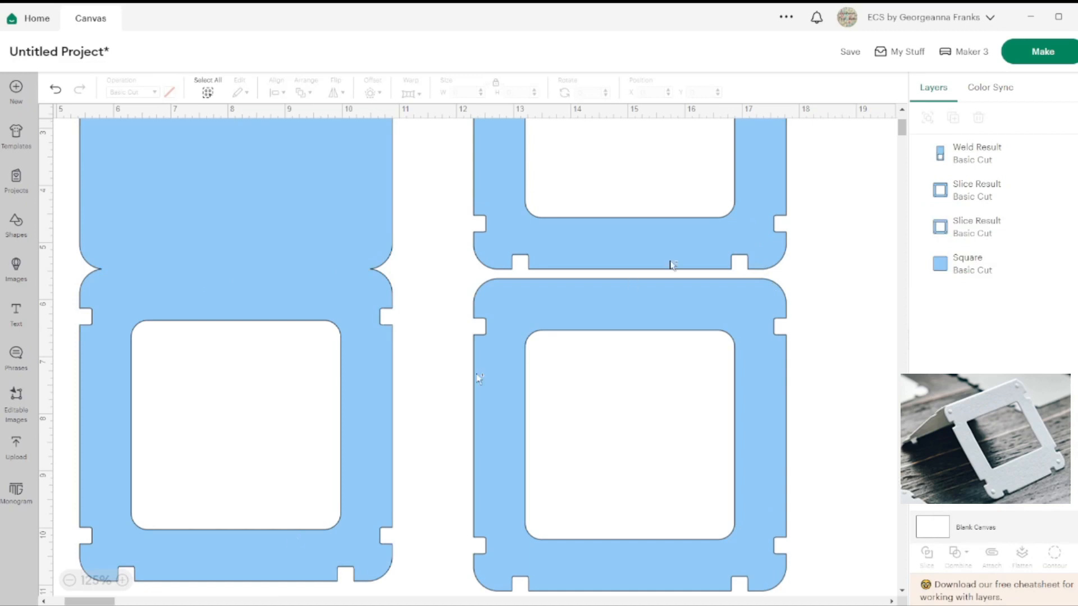
left_click(69, 581)
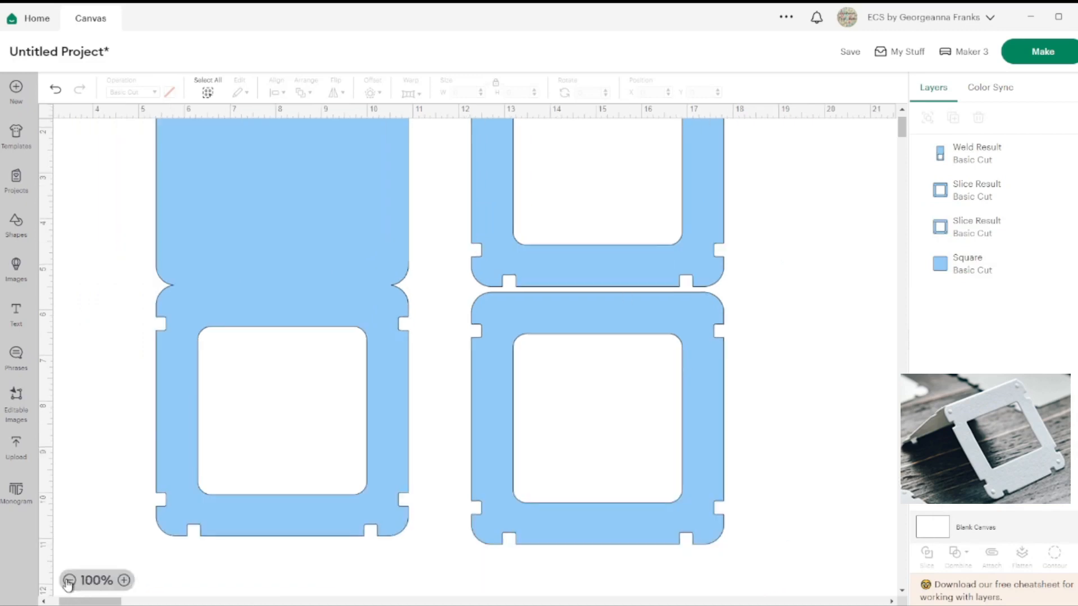
left_click(69, 581)
left_click(70, 581)
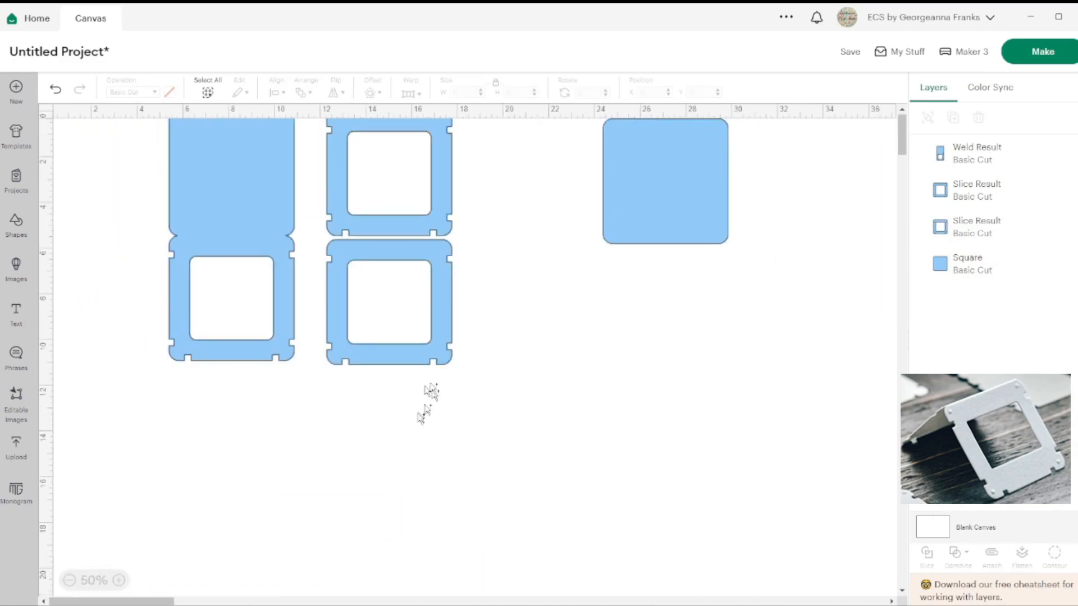
- Flip the upper notched window frame in the second column vertically
left_click(434, 201)
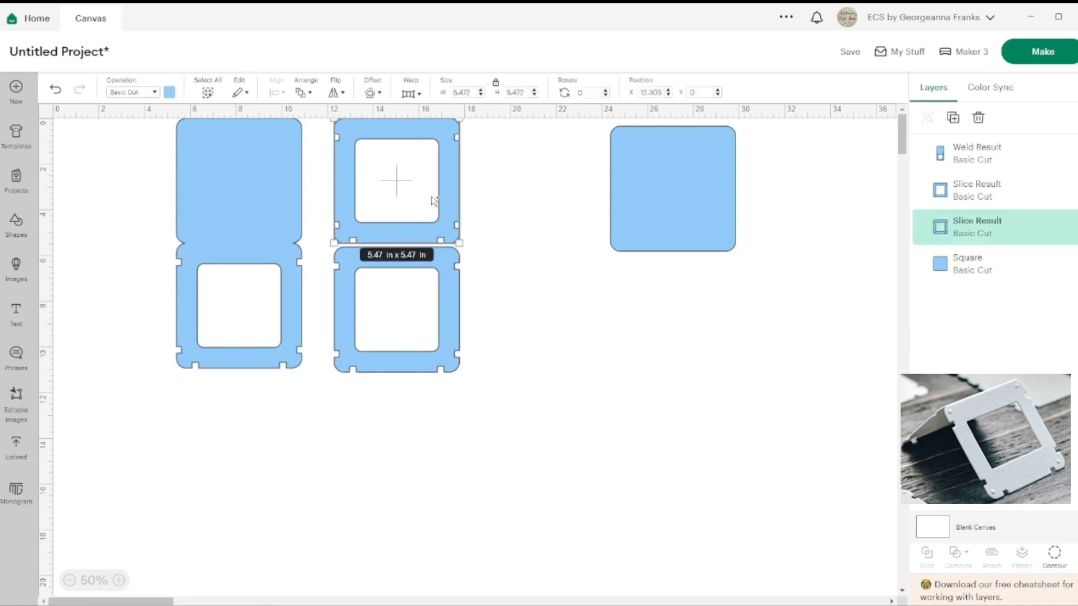
left_click(340, 95)
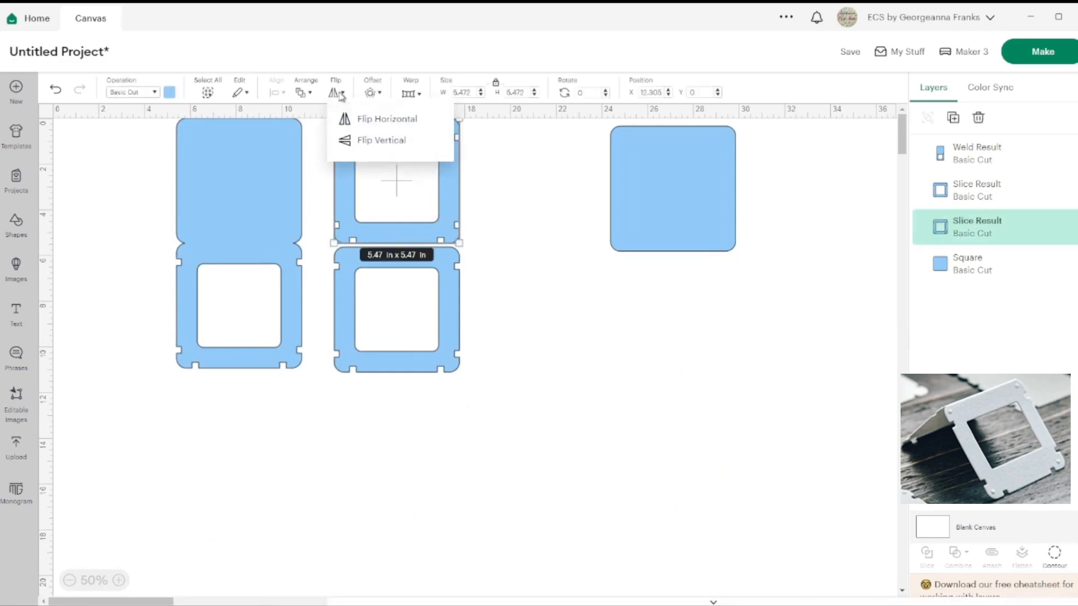
left_click(382, 139)
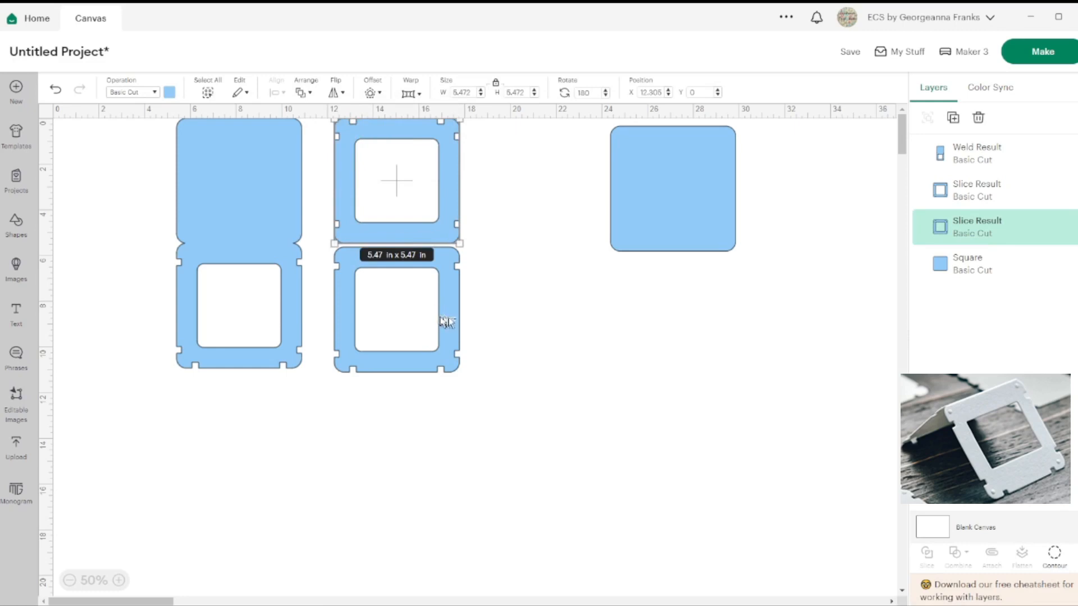
- Align the two stacked notched frames along their left edges and move them together slightly down from the canvas's top edge
left_click(440, 363)
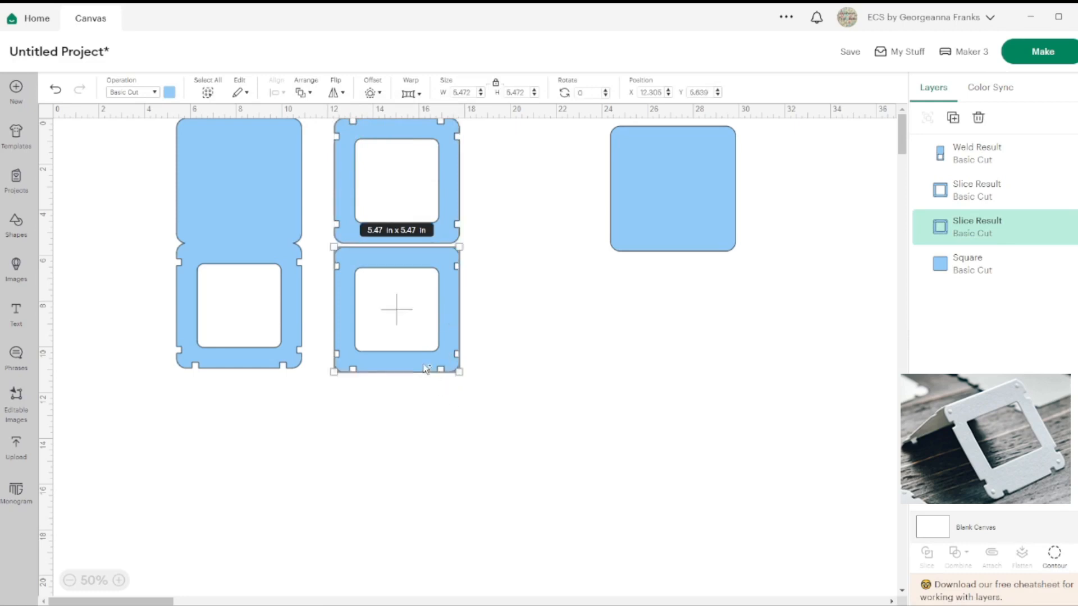
left_click(443, 191, "shift")
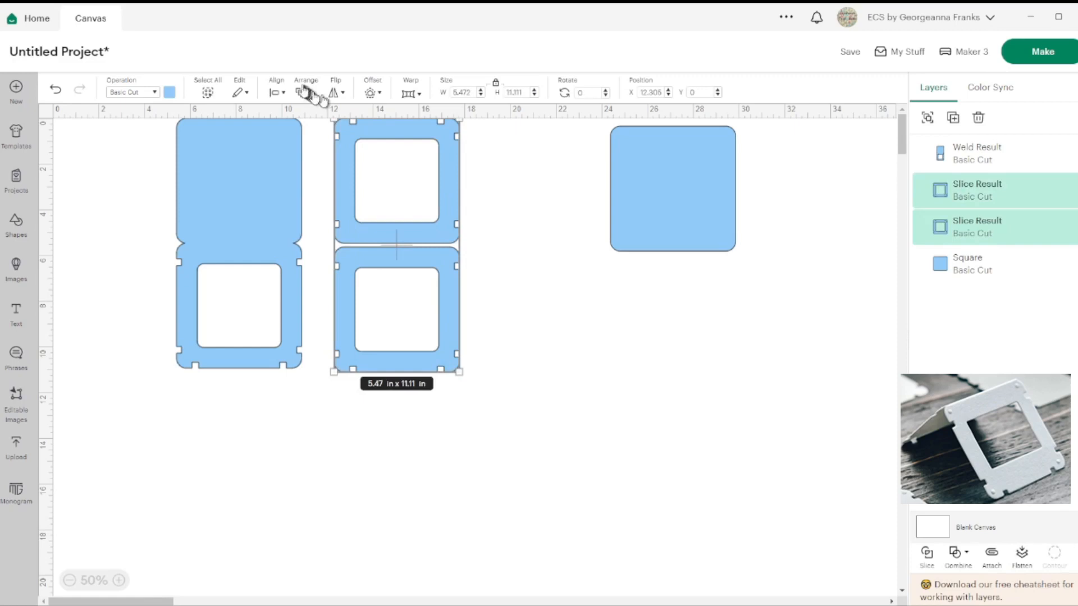
left_click(277, 93)
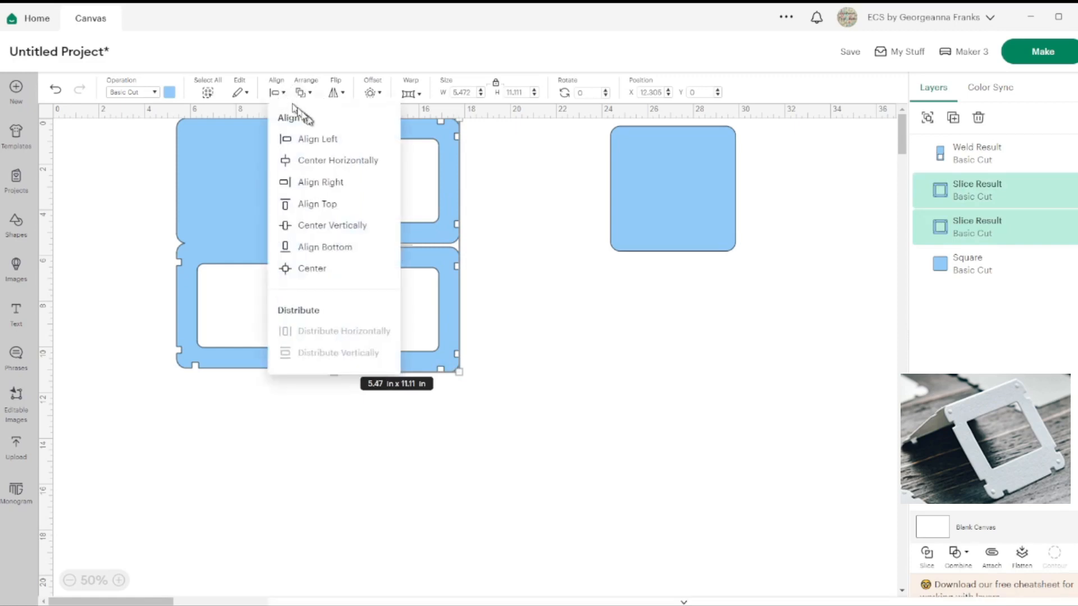
left_click(326, 144)
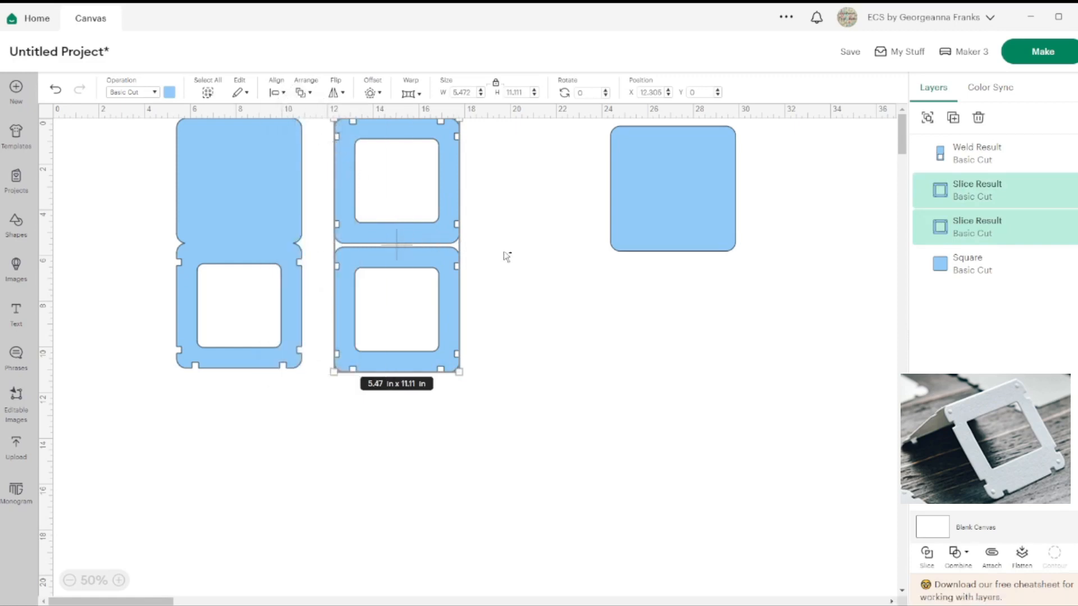
left_click_drag(445, 203, 448, 218)
- Nudge the lower notched frame up to a Y position of 6.108 in so it slightly overlaps the frame above
left_click(119, 581)
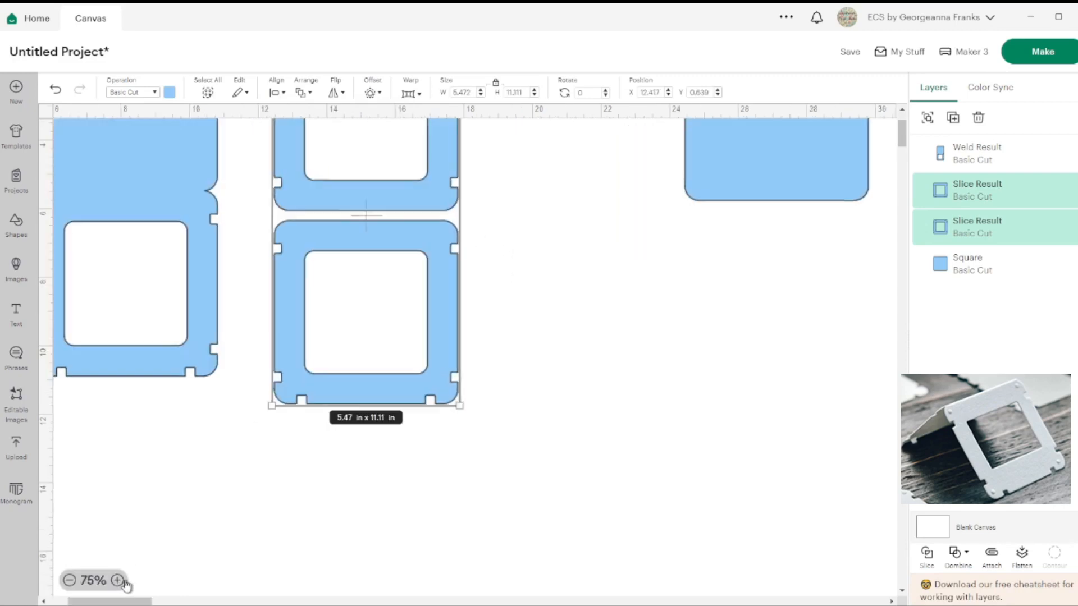
scroll(534, 320, "down", 1)
scroll(536, 324, "up", 3)
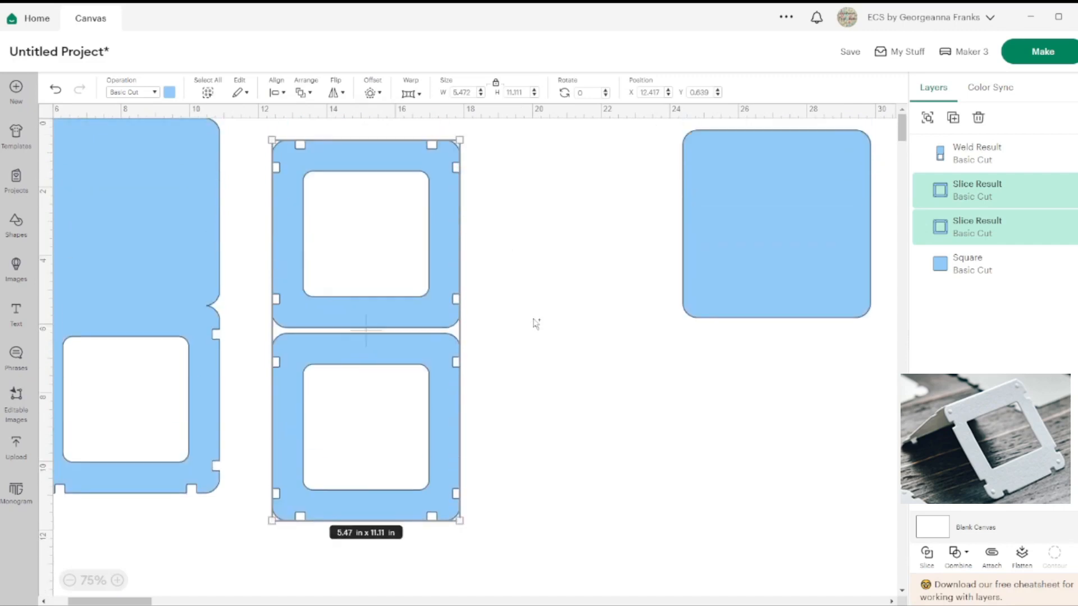
left_click(537, 336)
left_click(415, 344)
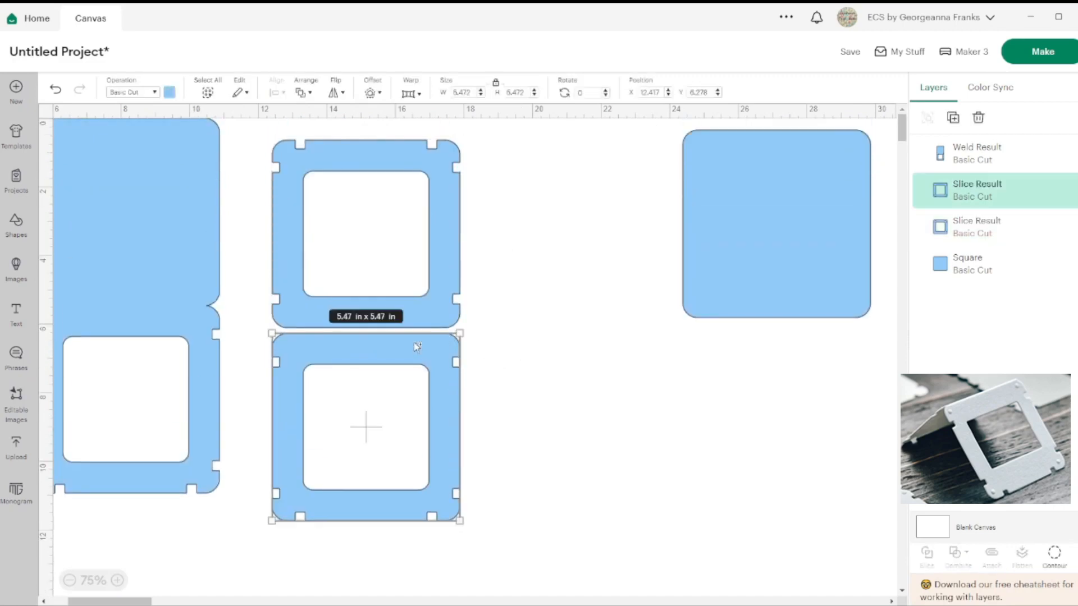
key("Up")
key("Up")
key("Up")
key("Up")
key("Up")
key("Up")
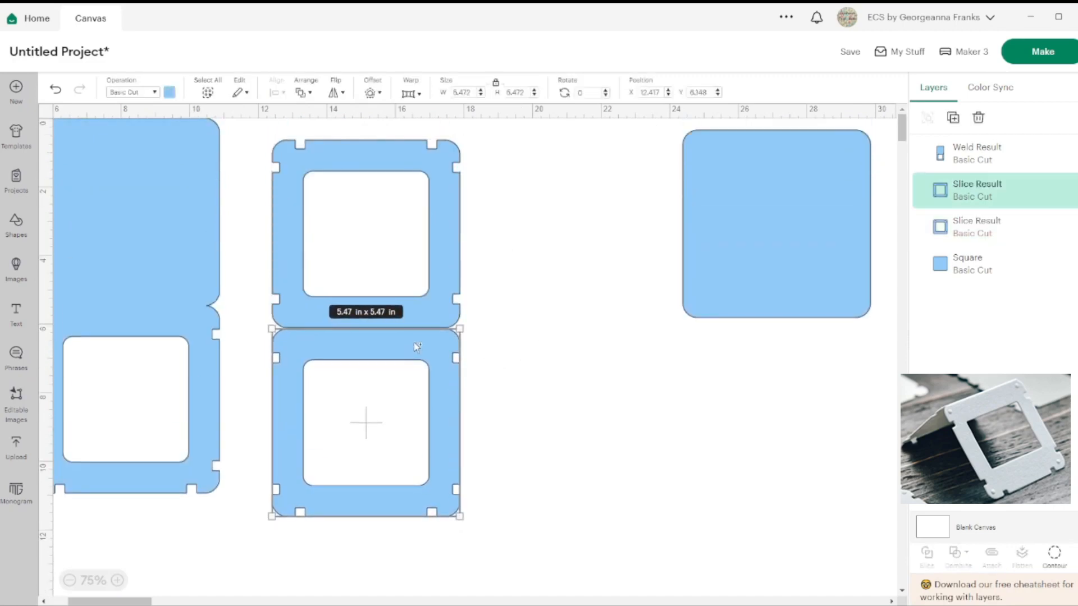
left_click(536, 372)
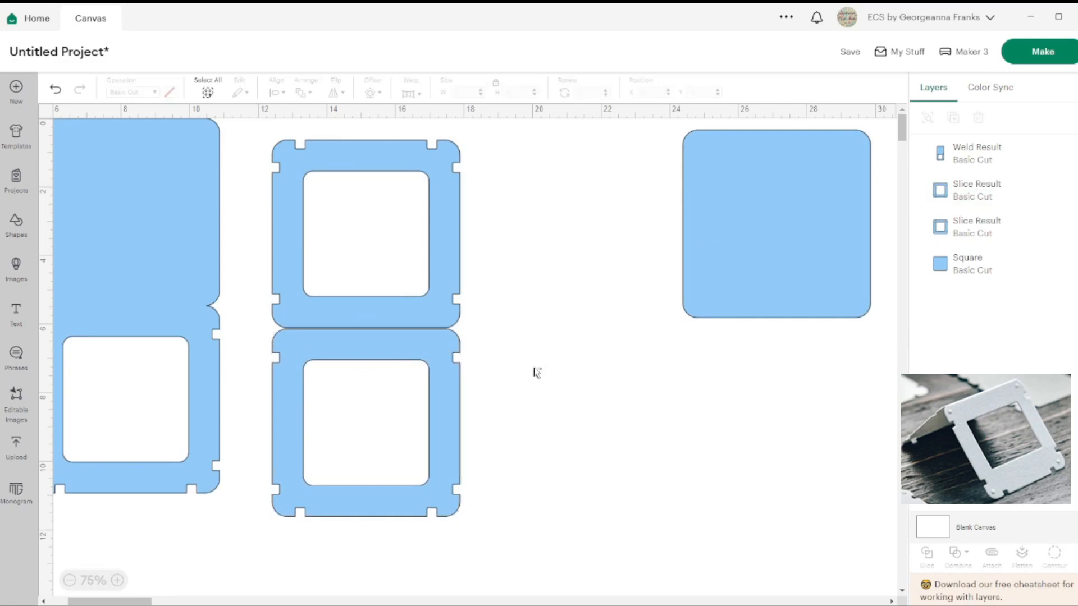
left_click(410, 356)
key("Up")
left_click(564, 321)
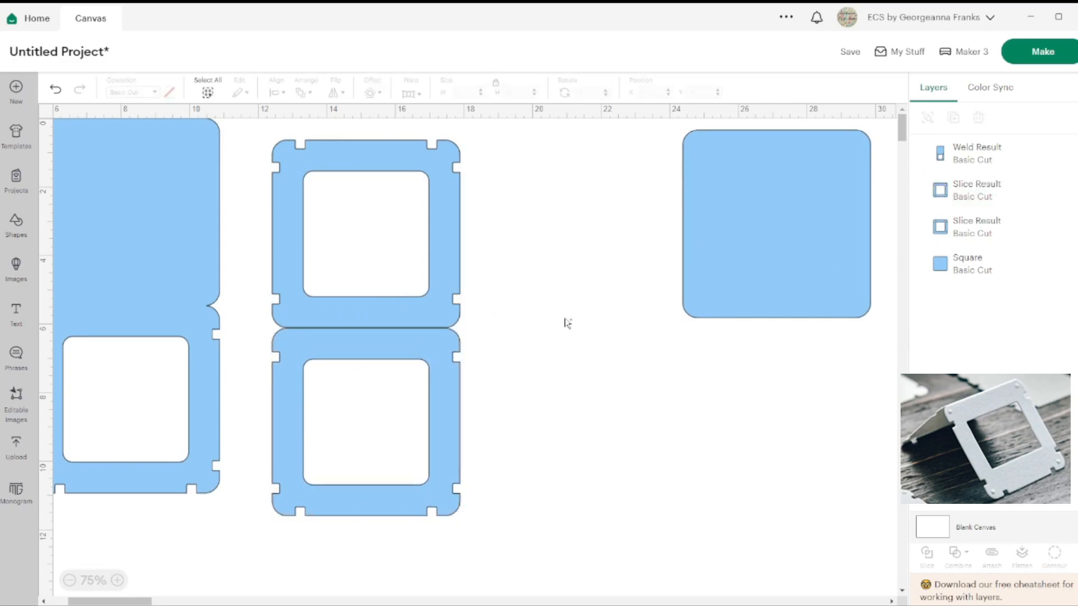
left_click(365, 348)
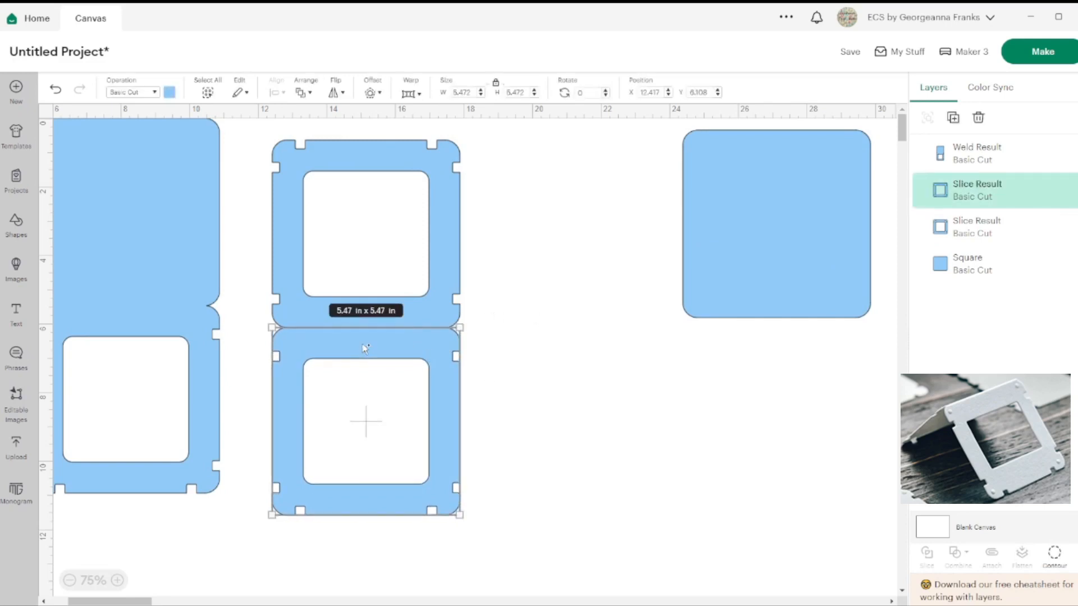
left_click(511, 340)
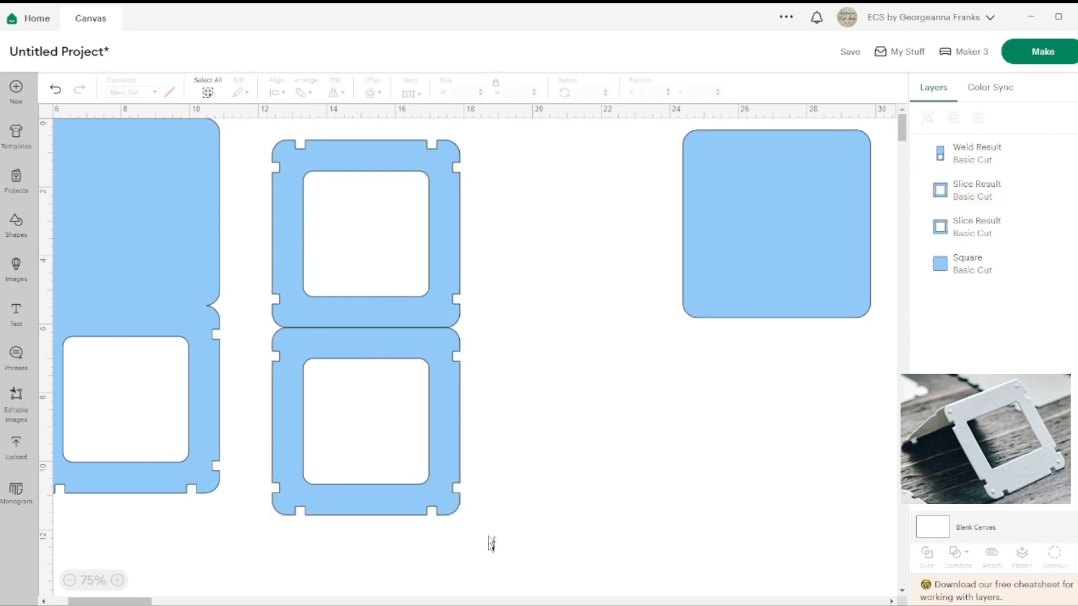
- Weld the two stacked notched frames into a single double-window folding piece
left_click_drag(489, 542, 385, 216)
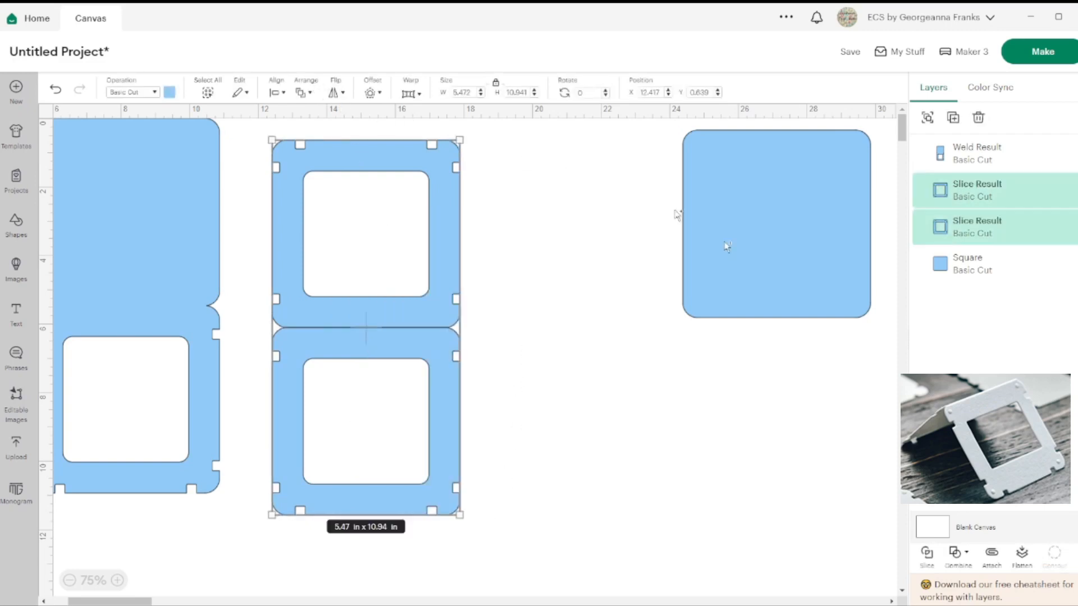
left_click(956, 554)
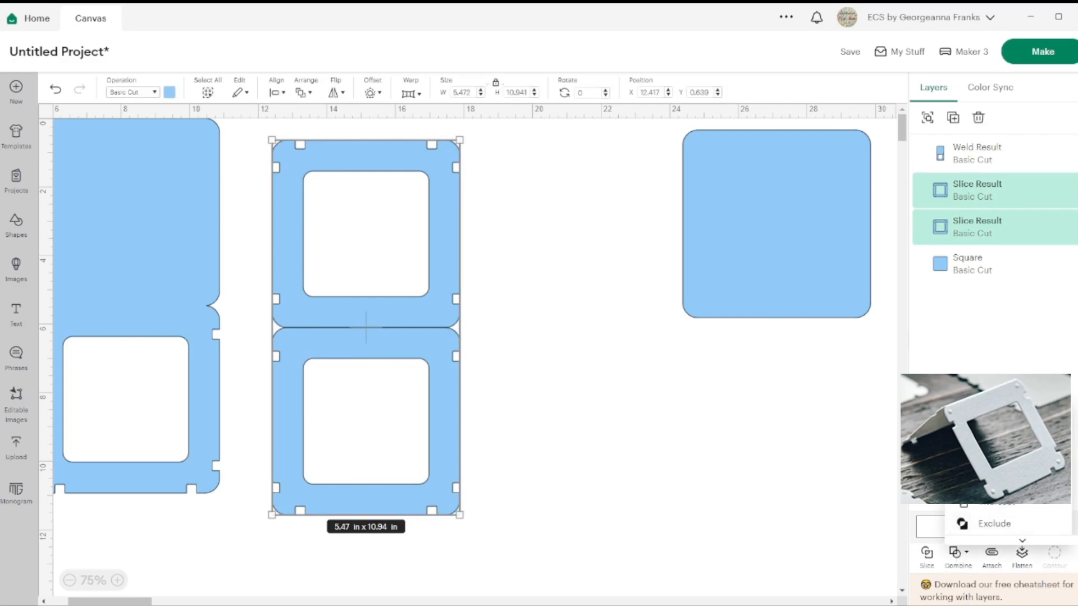
left_click(961, 523)
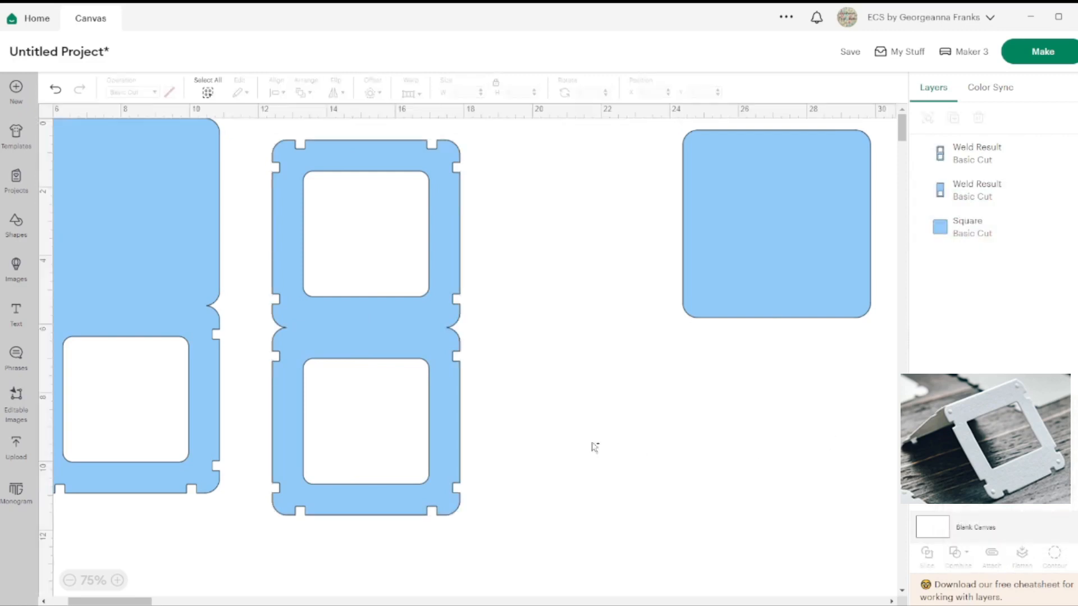
- Move the two folding pieces close together side by side and hide the spare solid square
left_click_drag(337, 301, 398, 302)
left_click_drag(163, 267, 251, 272)
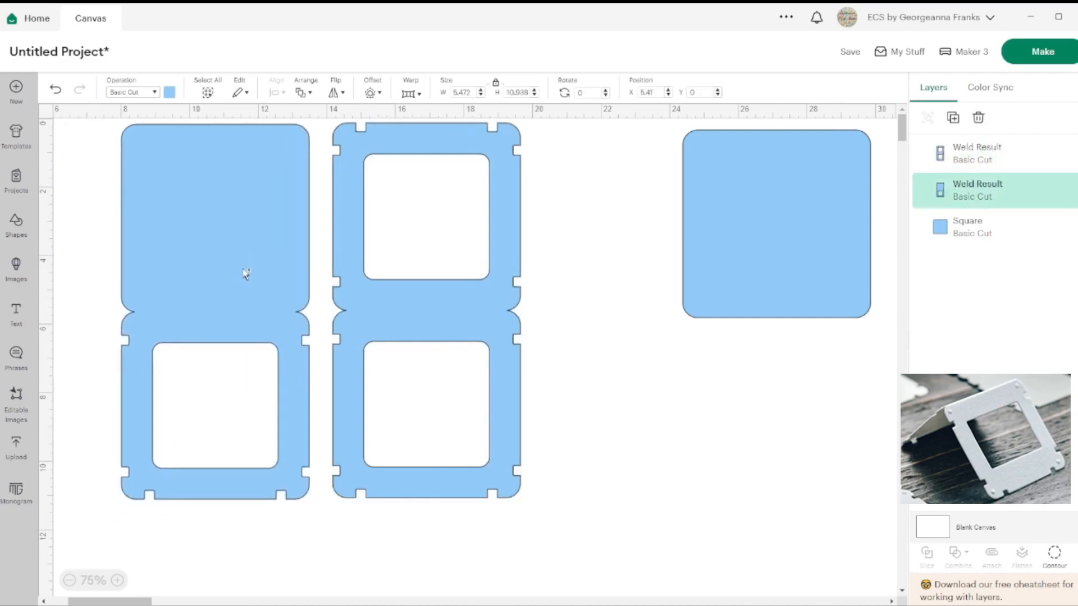
left_click(827, 217)
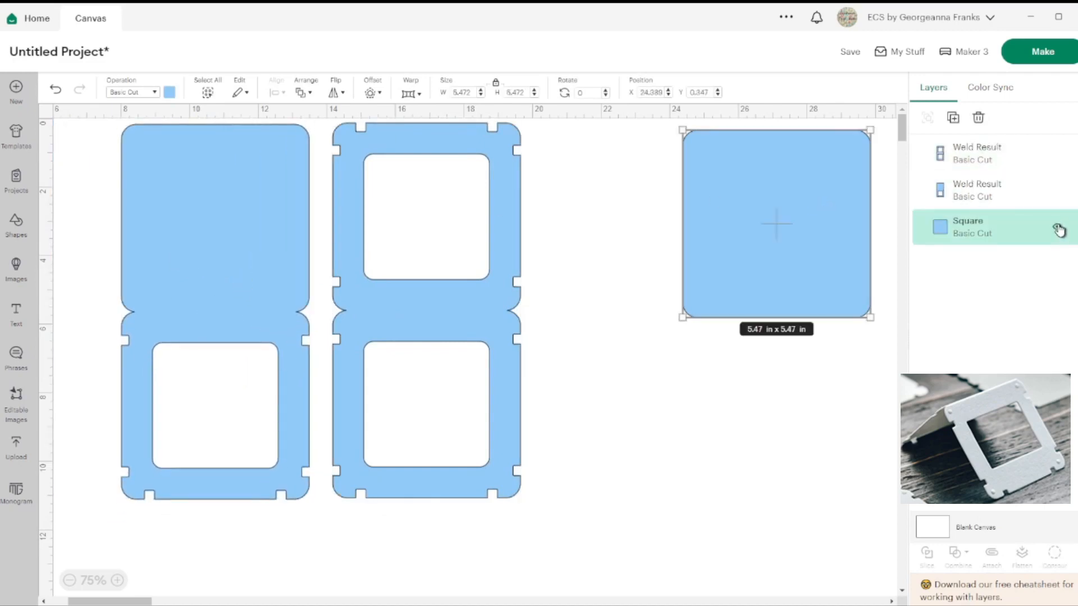
left_click(1057, 229)
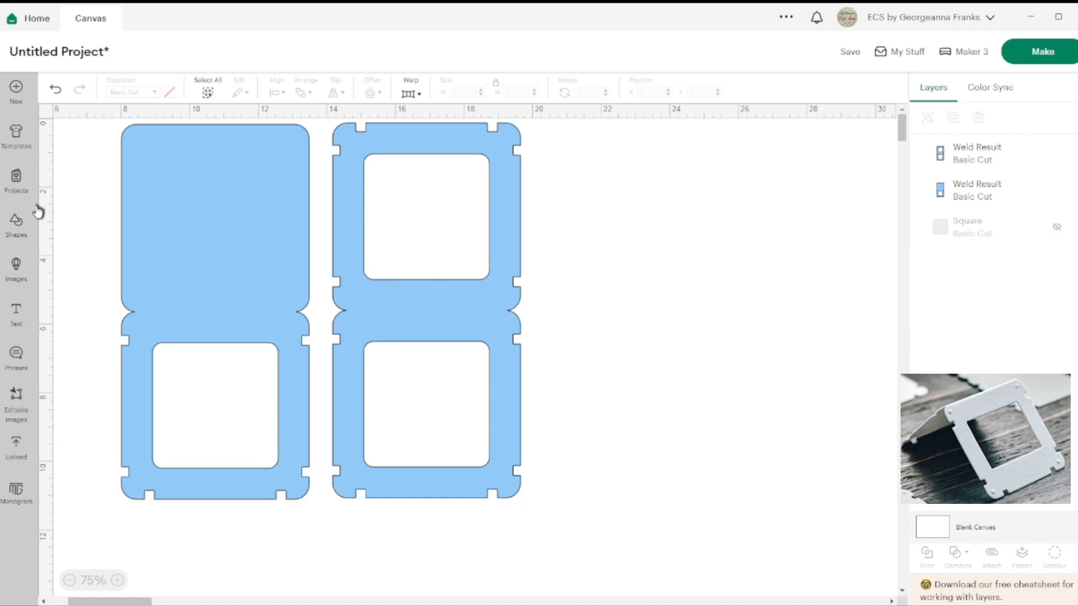
- Add a score line rotated 90° and 5.259 in long across the fold of the solid-backed piece
left_click(17, 223)
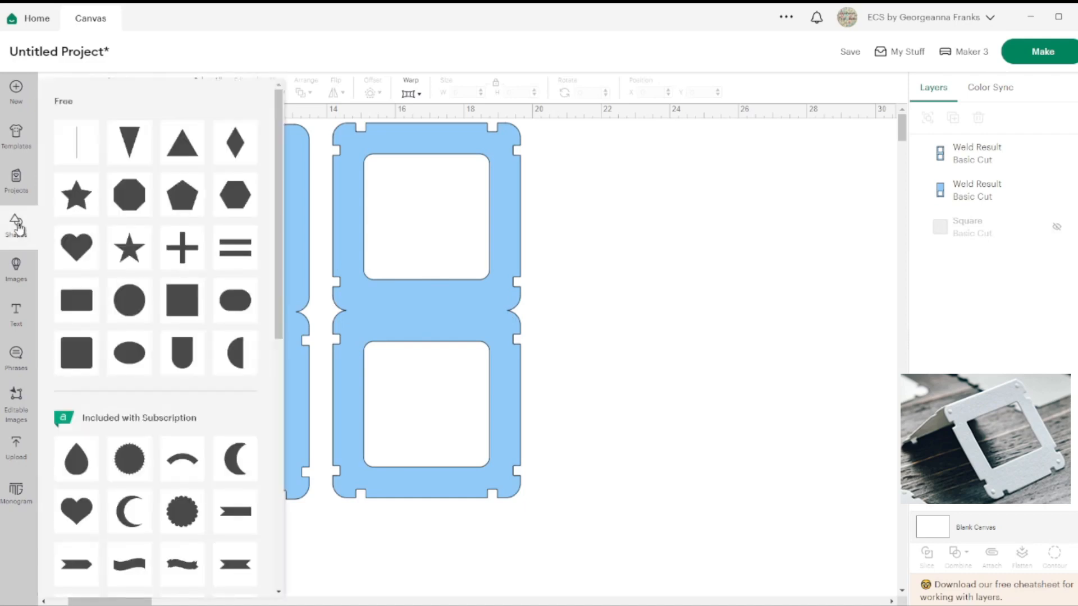
left_click(72, 152)
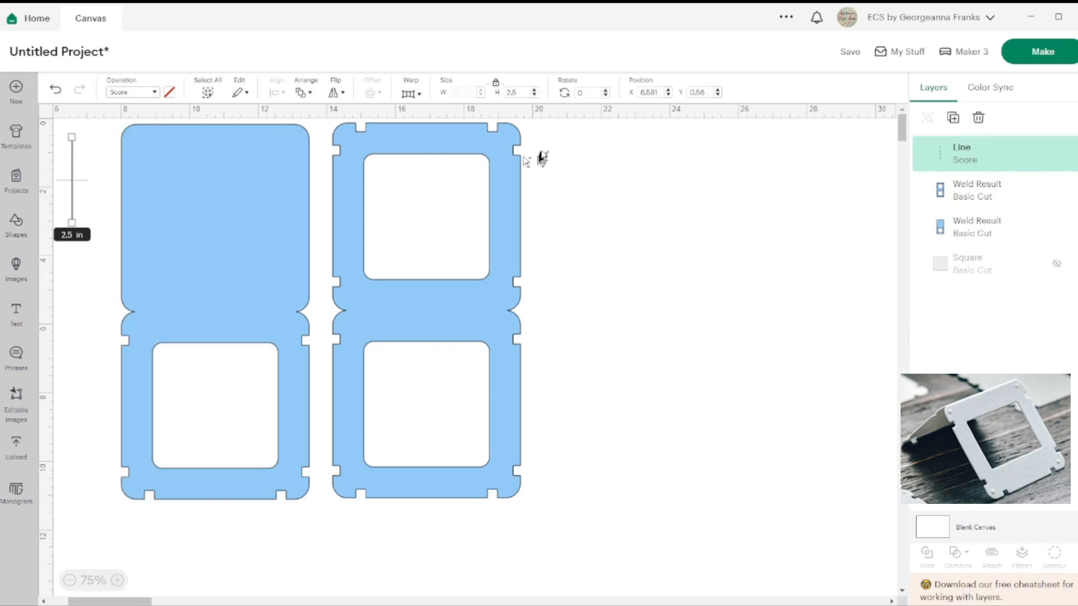
left_click(595, 93)
key("Return")
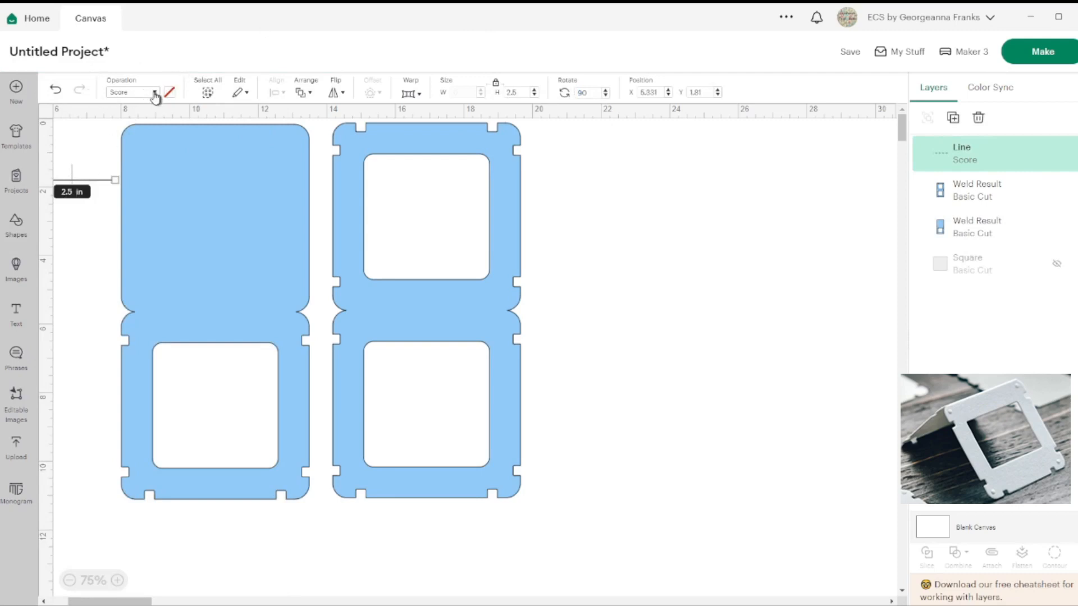
left_click_drag(98, 179, 181, 317)
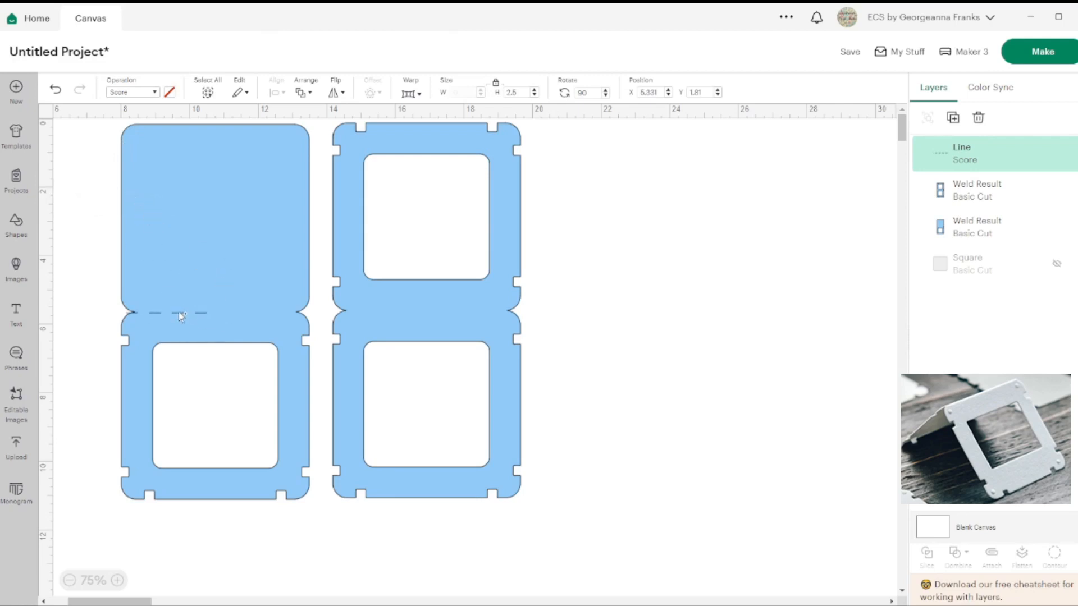
left_click_drag(213, 316, 213, 315)
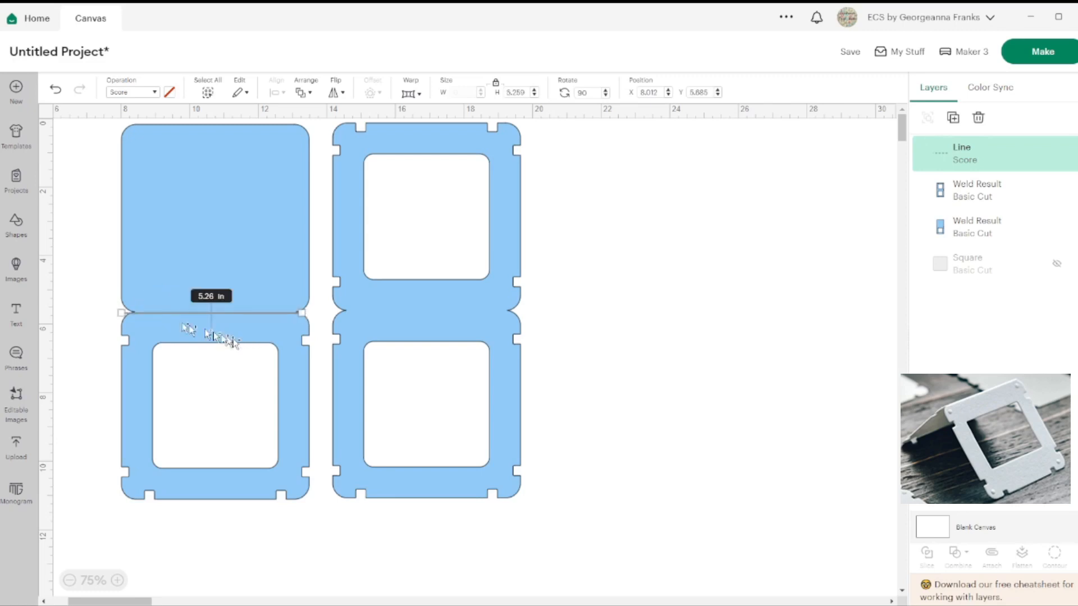
- Center the score line both horizontally and vertically on the solid-backed folding piece
left_click(102, 257)
left_click_drag(102, 257, 174, 367)
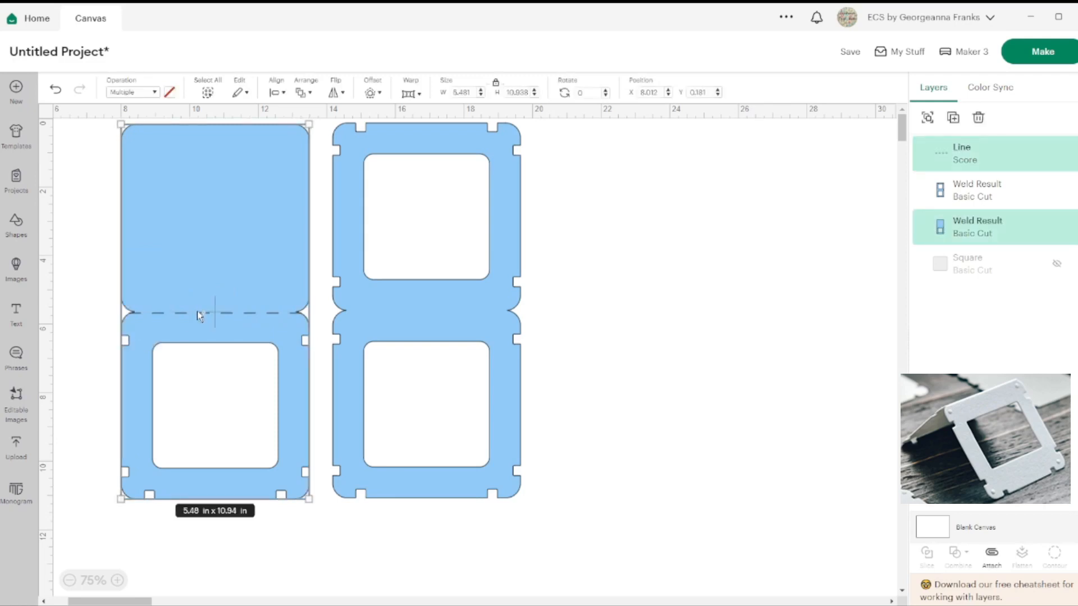
left_click(284, 93)
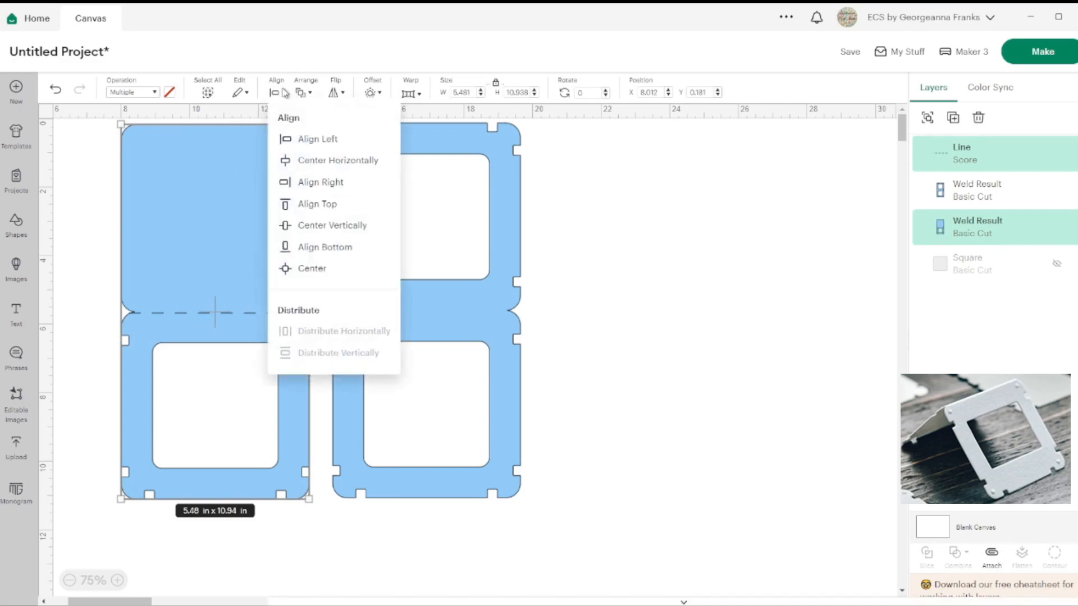
left_click(315, 273)
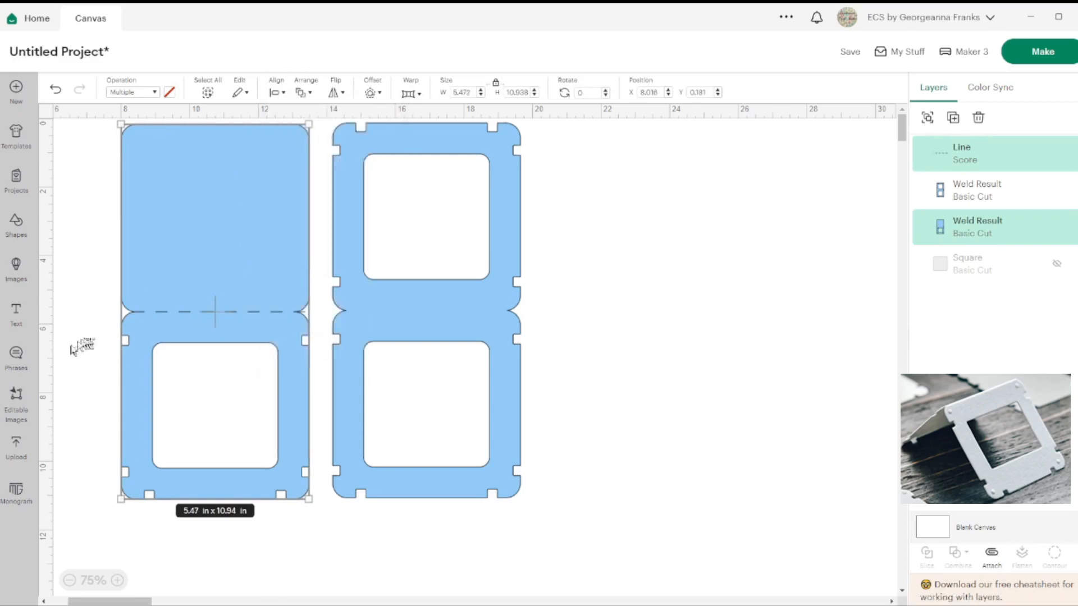
left_click(81, 334)
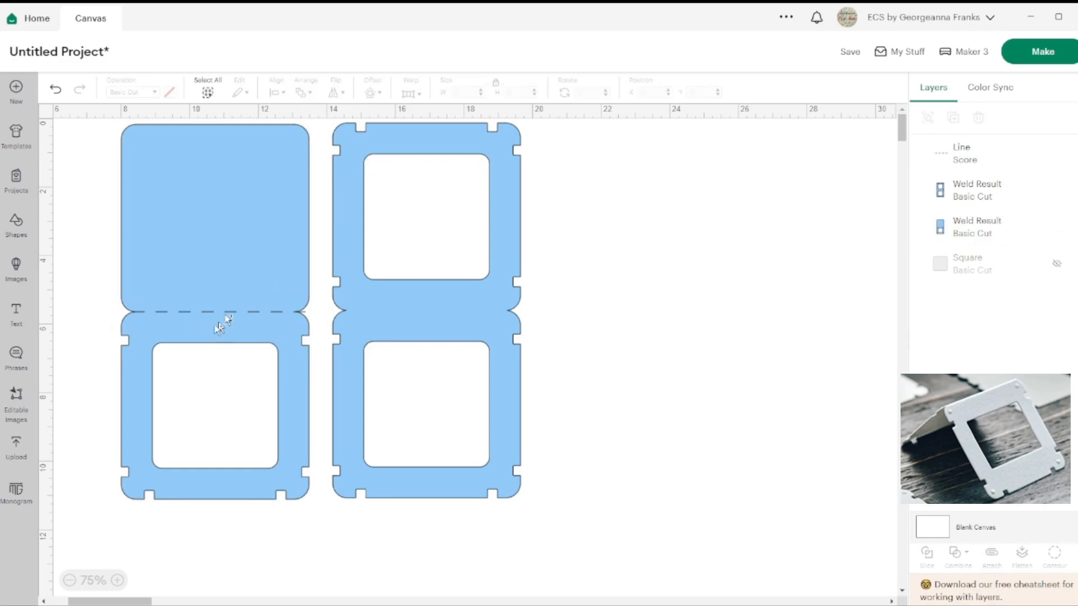
- Duplicate the score line and center the copy on the fold of the double-window piece
left_click(194, 313)
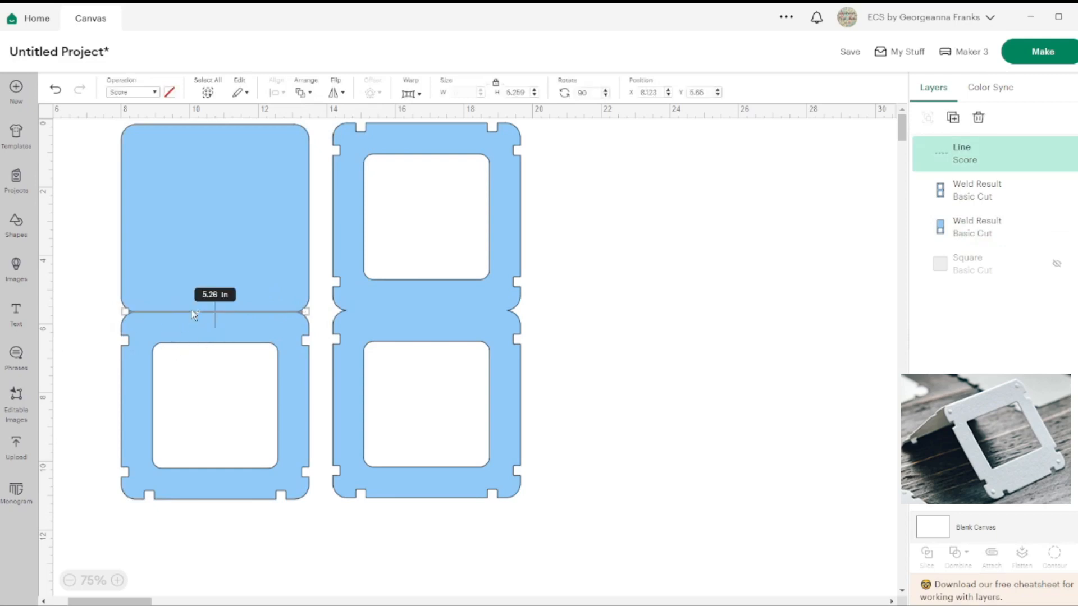
left_click(954, 119)
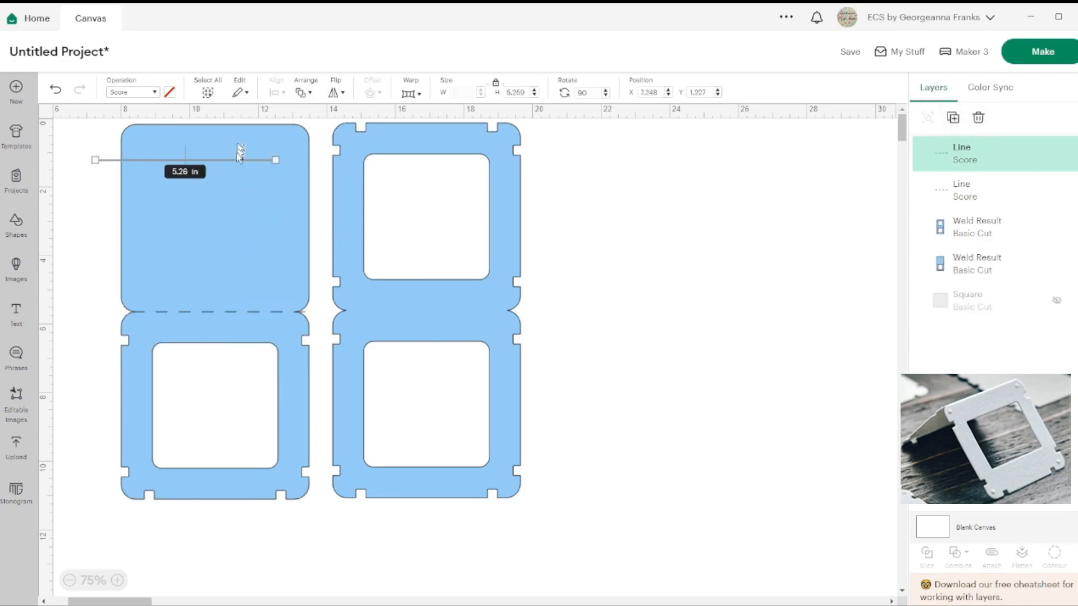
left_click_drag(237, 159, 475, 315)
left_click(505, 399, "shift")
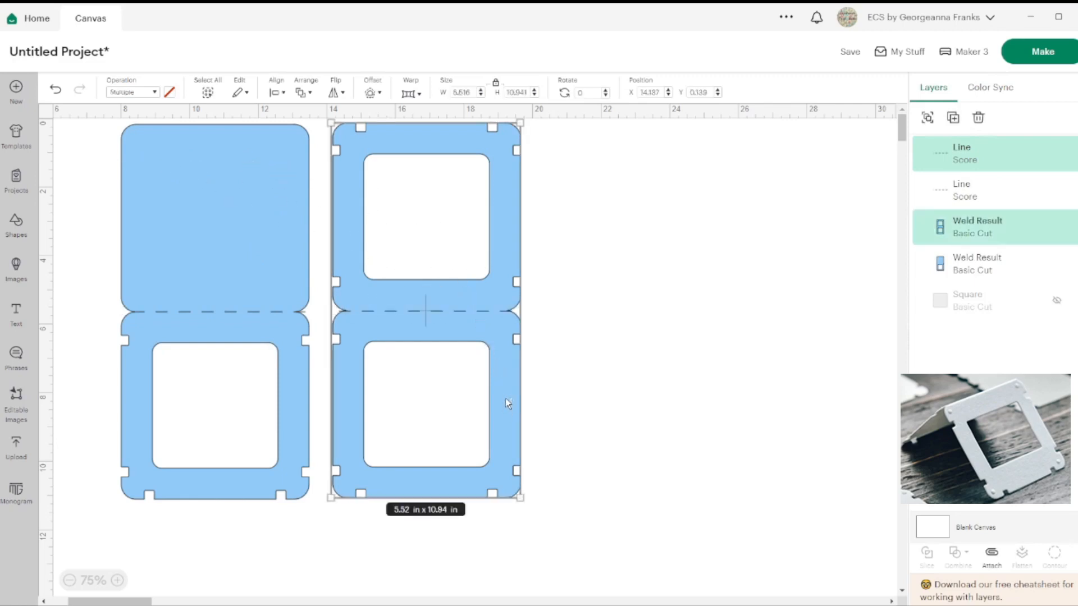
left_click(276, 93)
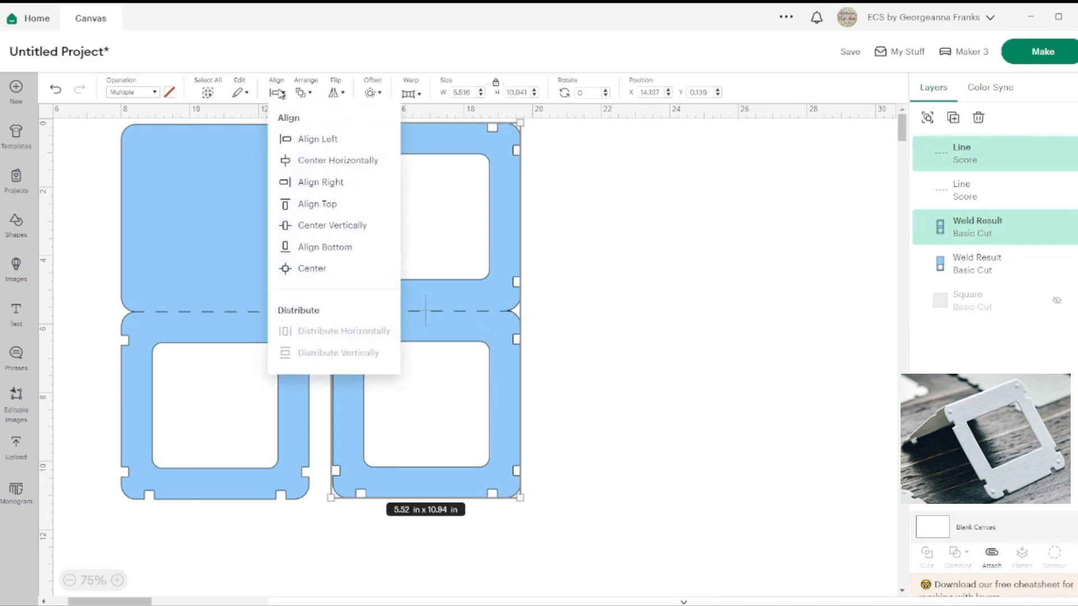
left_click(320, 269)
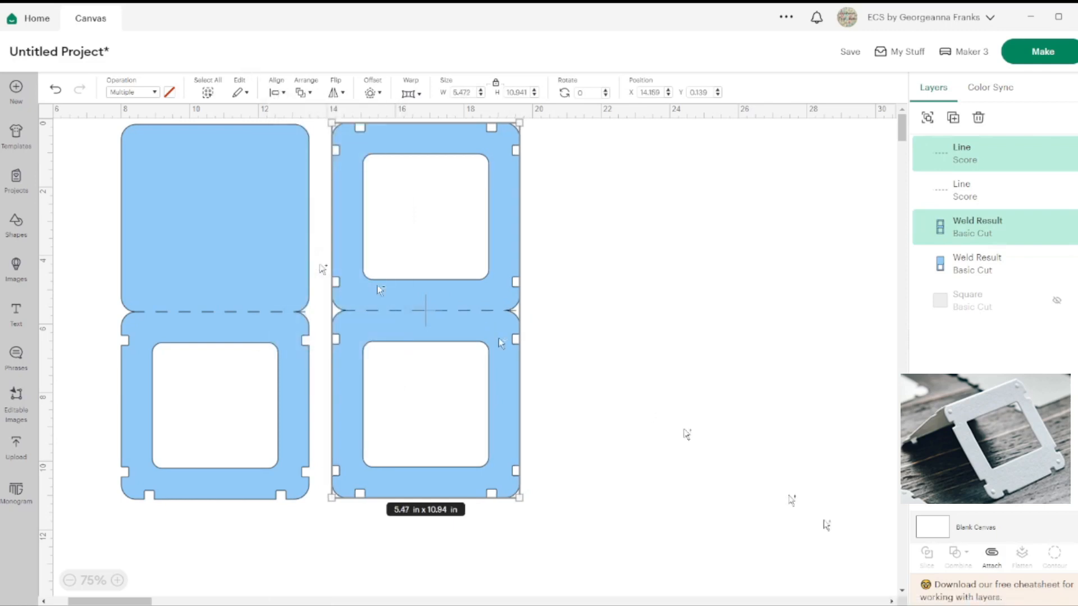
- Attach each score line to its own folding piece and space the two pieces further apart
left_click(992, 553)
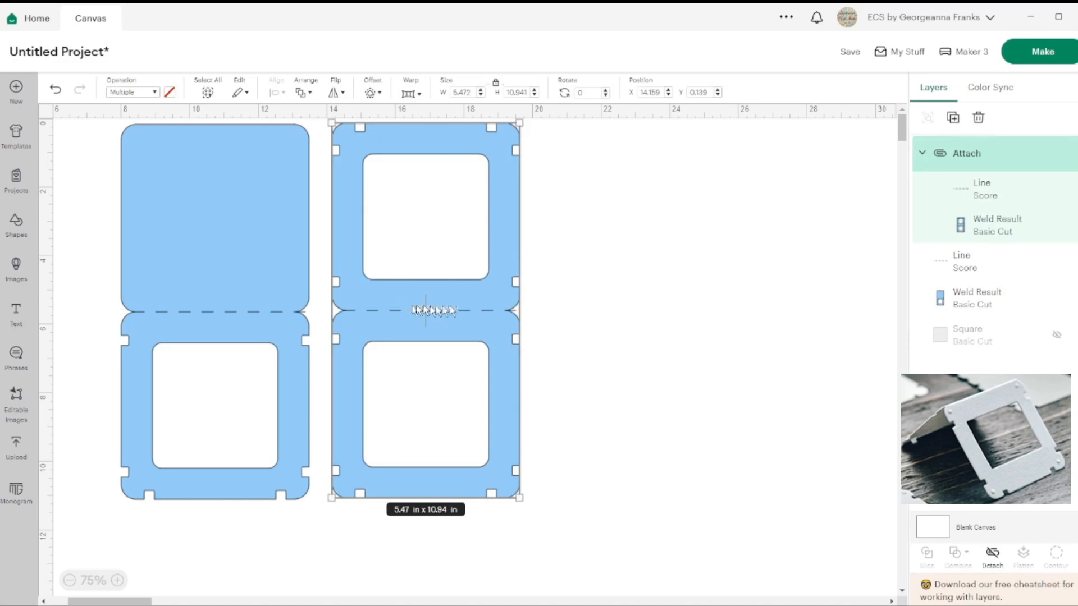
left_click_drag(241, 542, 161, 269)
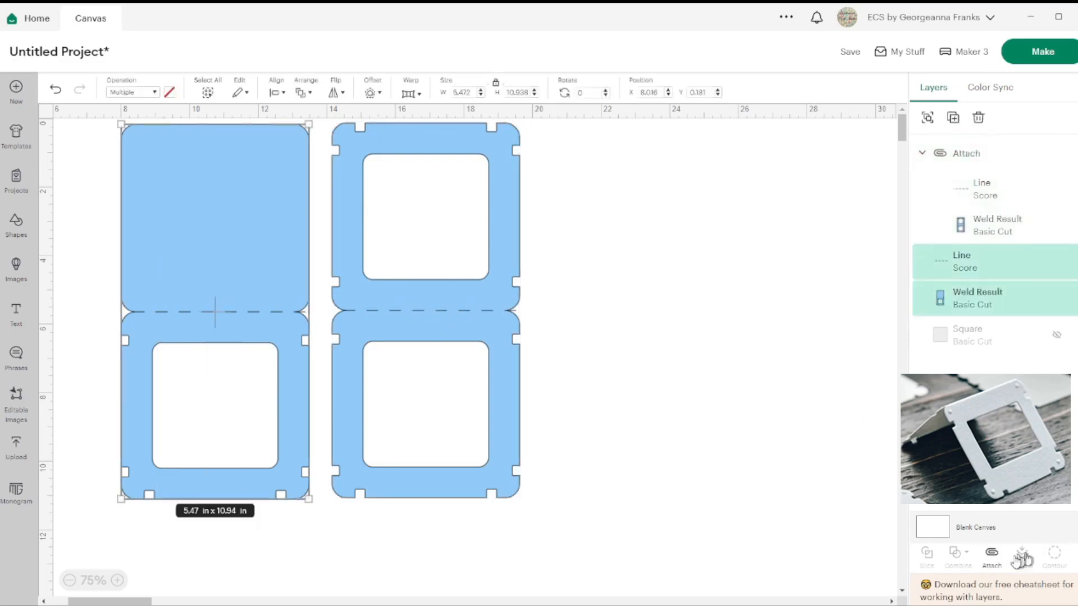
left_click(991, 556)
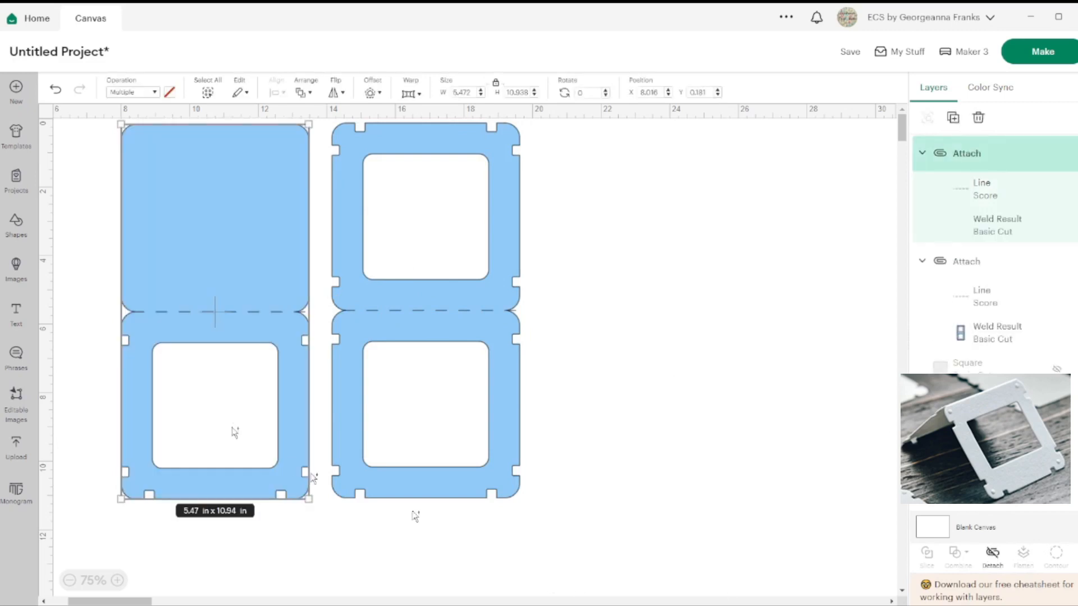
mouse_move(197, 275)
left_mouse_down()
mouse_move(97, 252)
mouse_move(192, 260)
left_mouse_up()
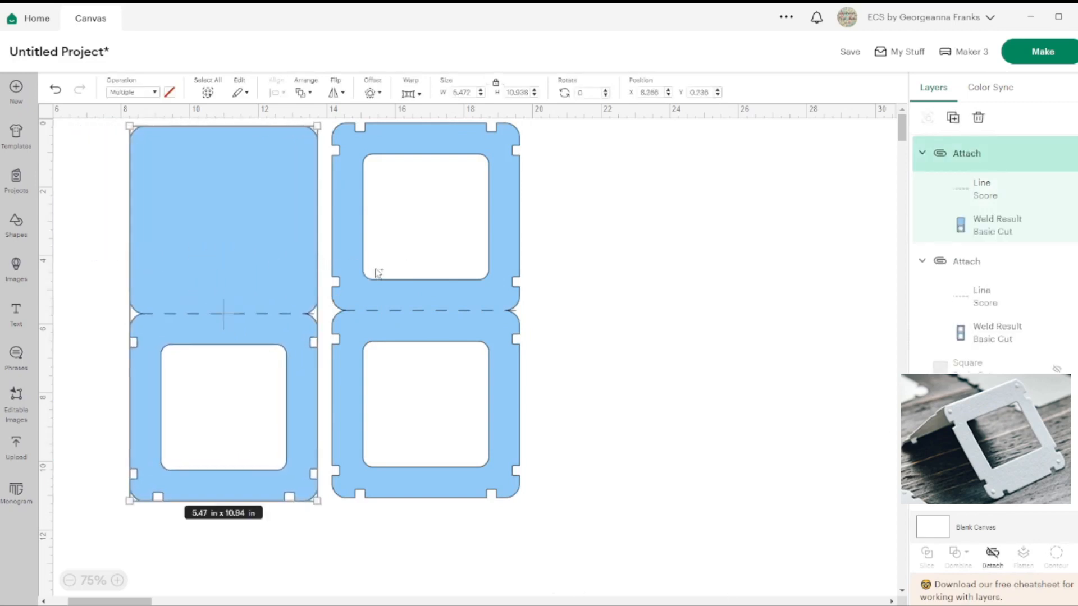
left_click_drag(494, 275, 527, 277)
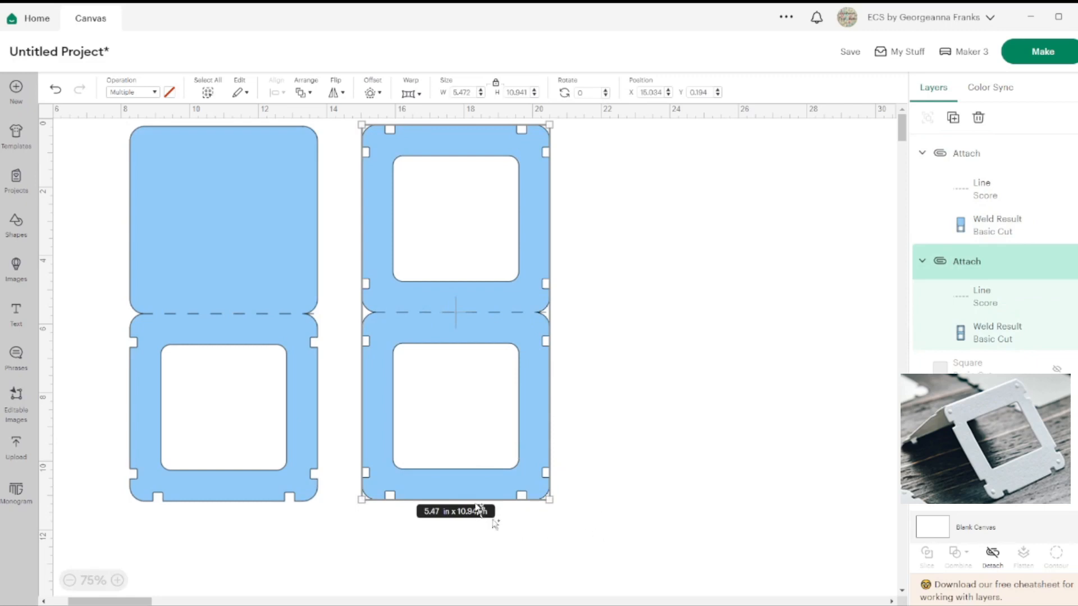
- Scale both folding pieces down together until each is about 2.38 in wide and 4.77 in high
left_click(258, 487, "shift")
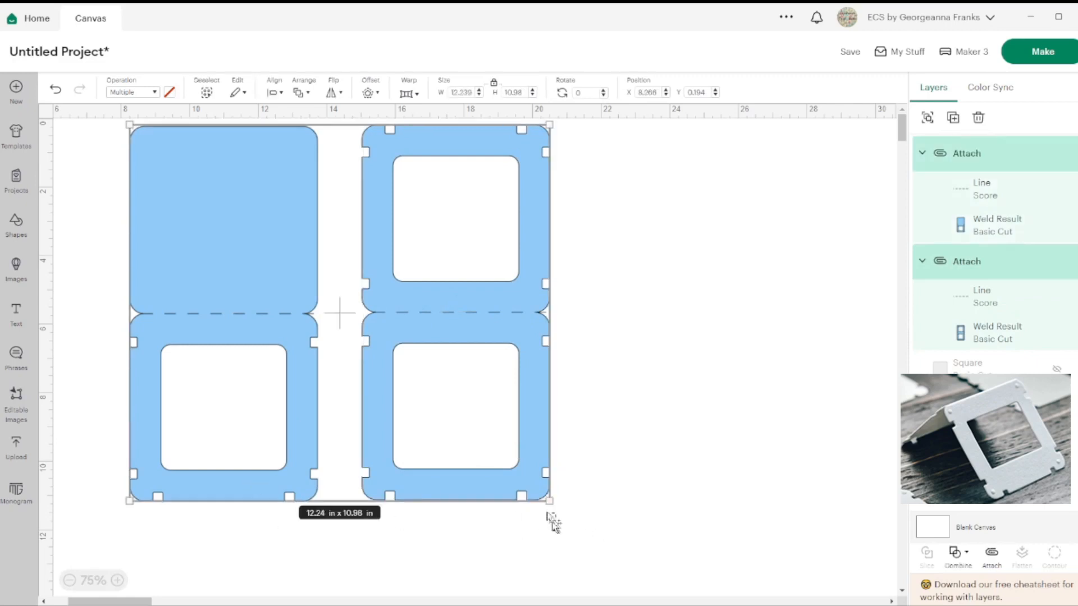
left_click_drag(550, 503, 321, 338)
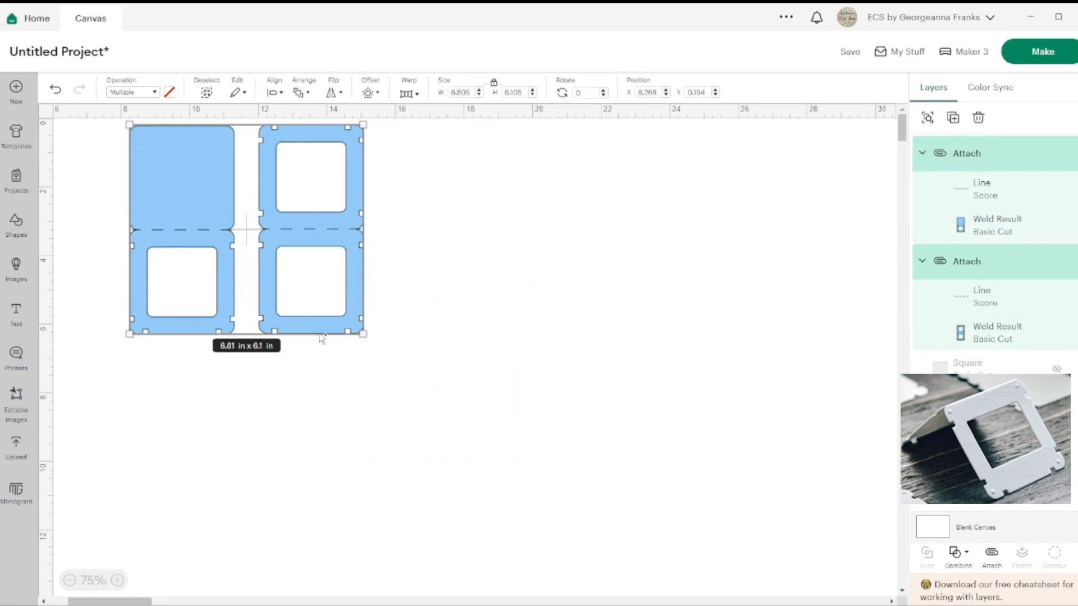
left_click(517, 290)
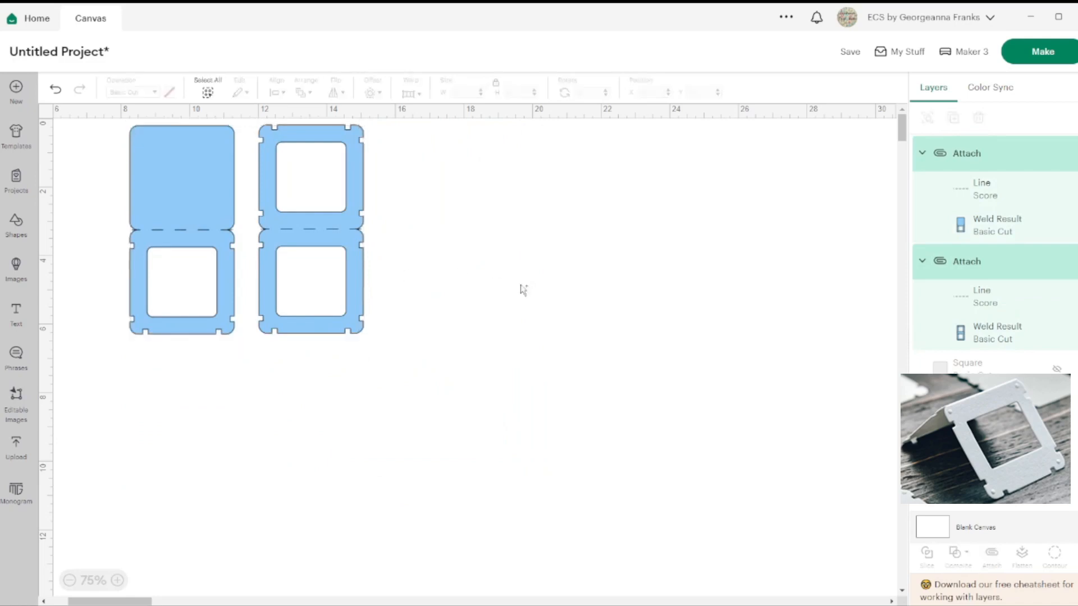
left_click(360, 320)
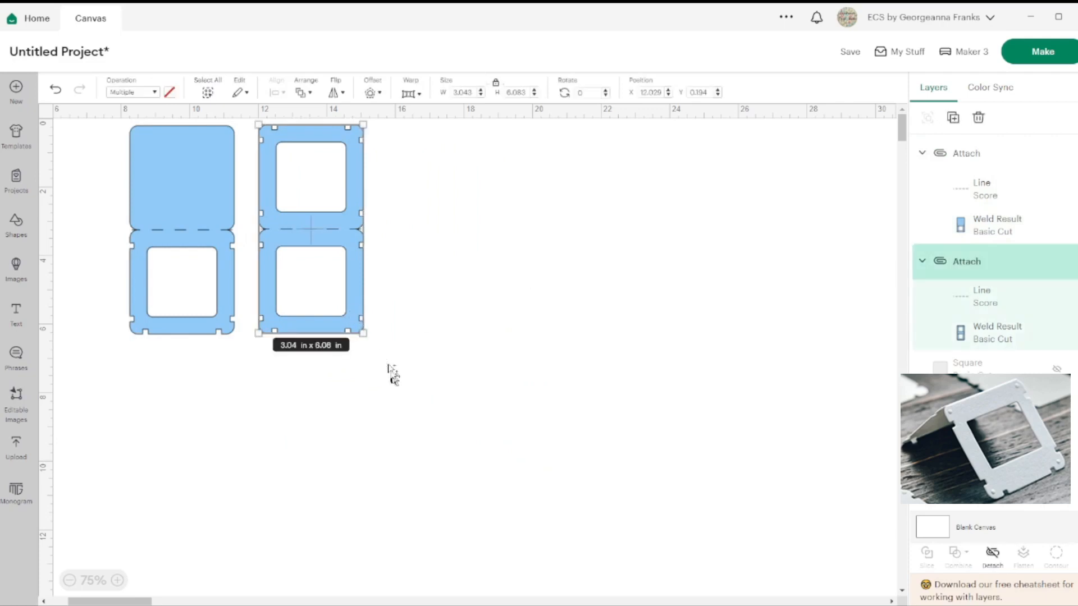
left_click_drag(393, 372, 82, 219)
left_click_drag(362, 332, 313, 289)
left_click(284, 331)
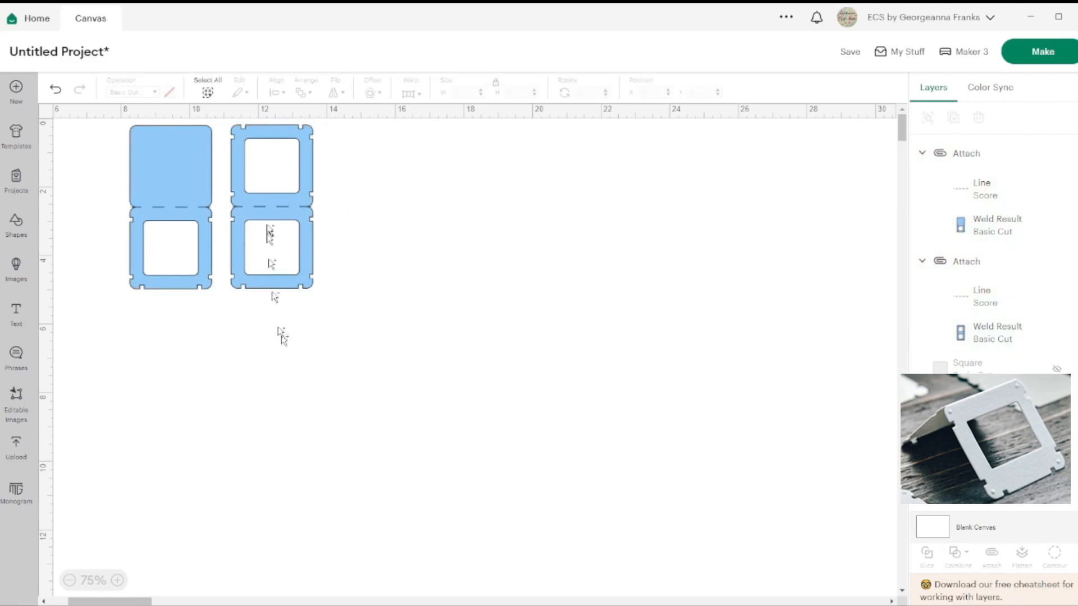
- Set the width of each folding piece to 2 in, keeping its proportions
left_click(272, 216)
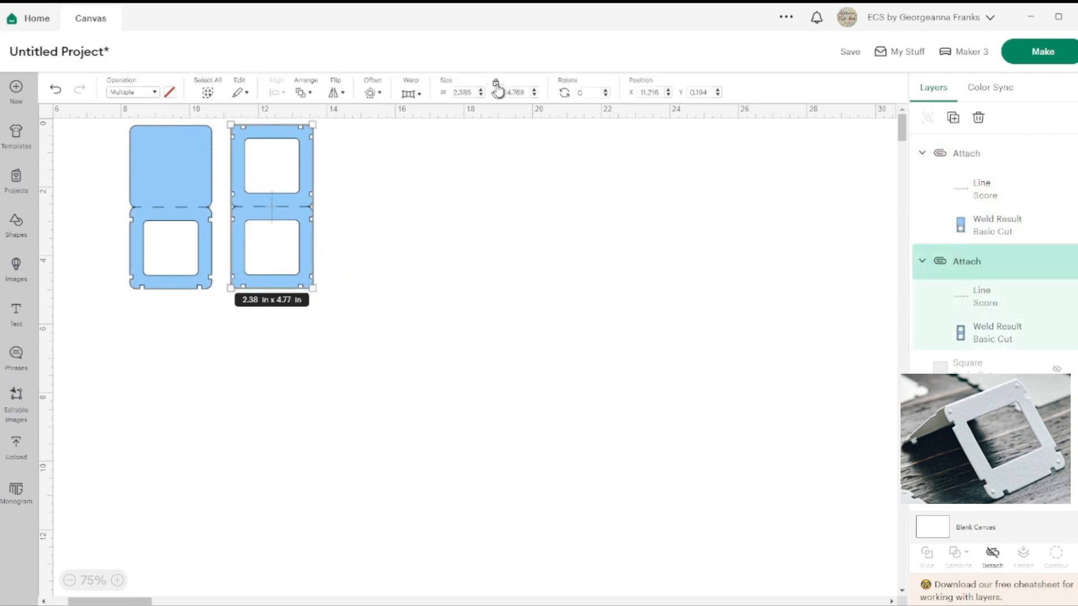
left_click(481, 95)
left_click(481, 95)
left_click(481, 94)
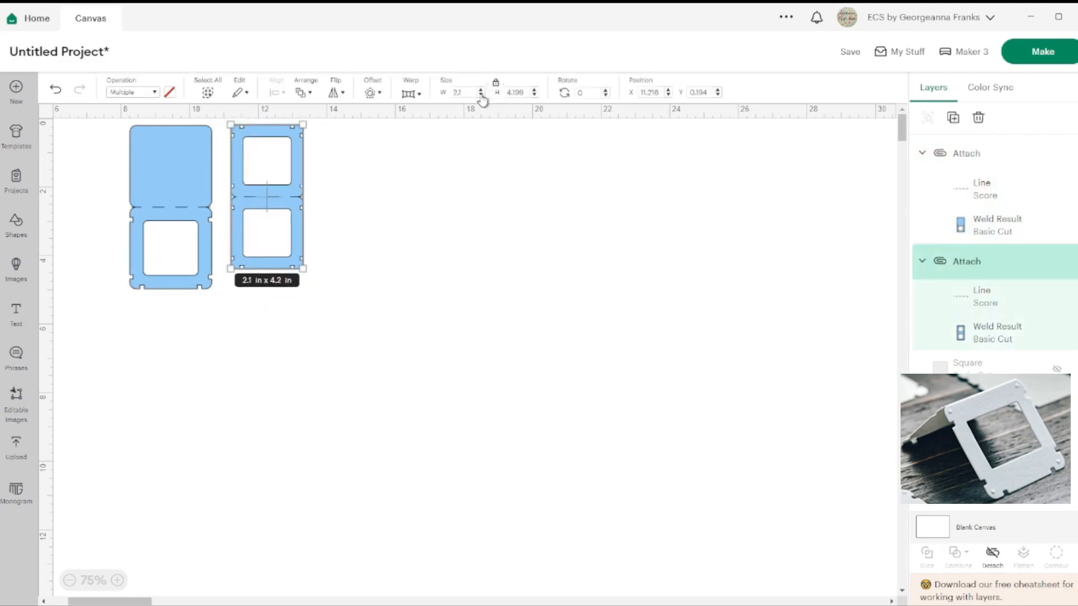
left_click(157, 206)
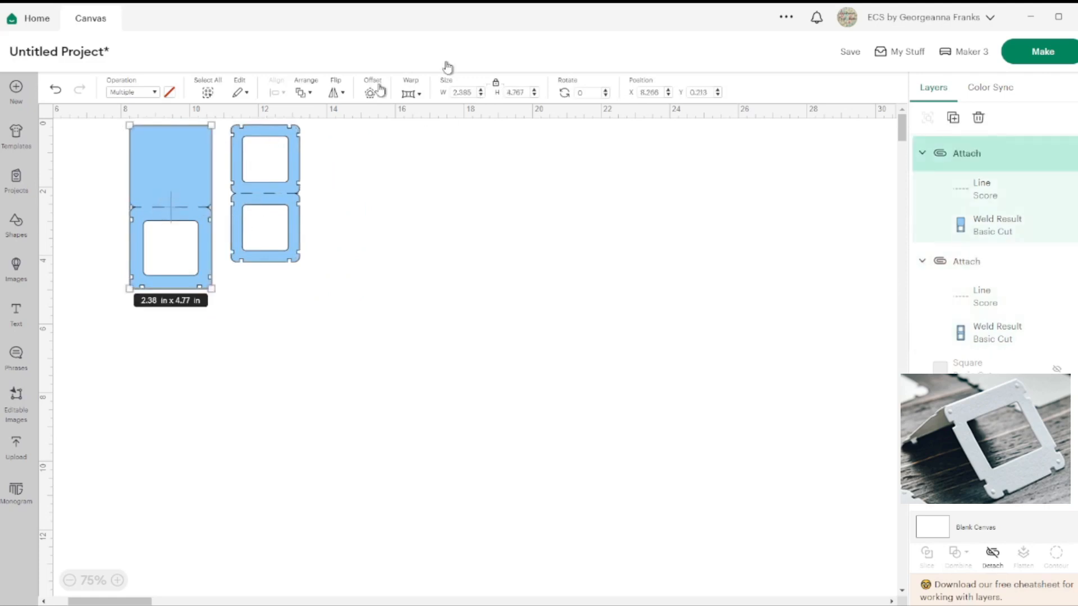
left_click(481, 94)
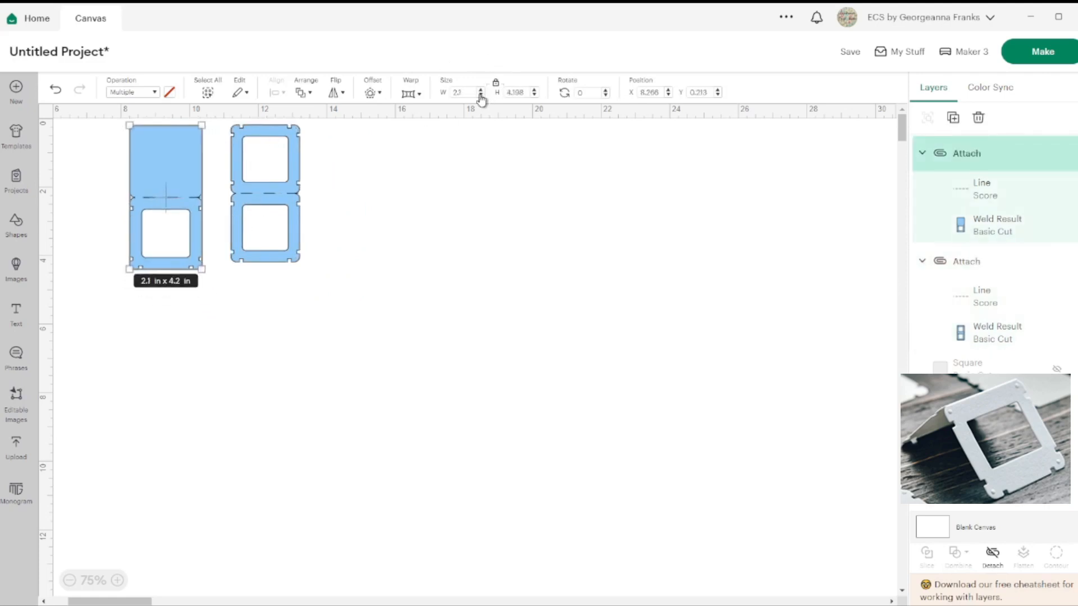
left_click(481, 94)
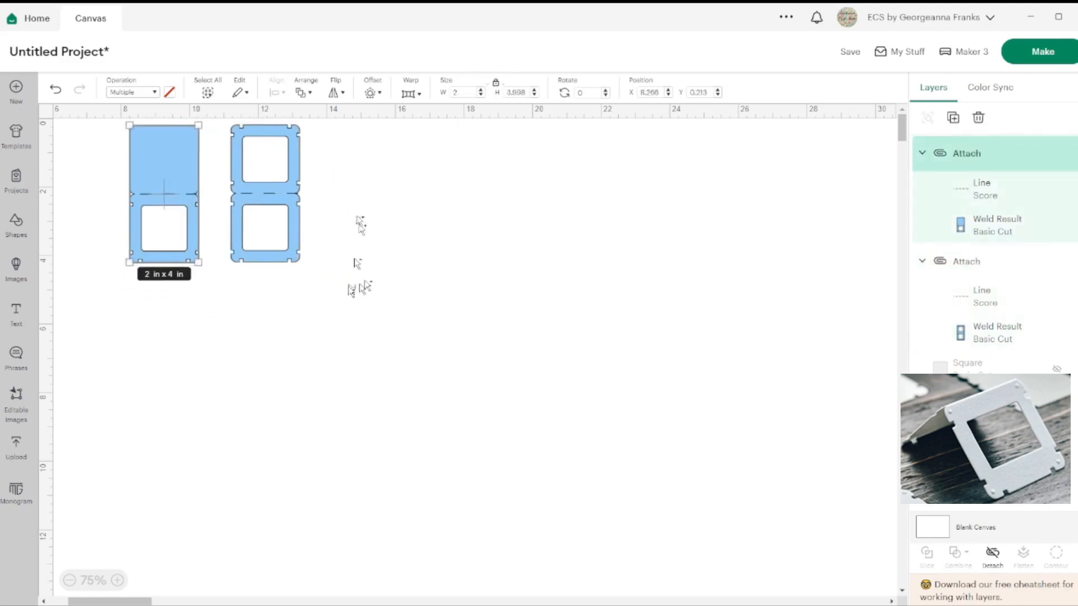
- Move both folding pieces together near the canvas origin, at about X 0.475 and Y 0.153
left_click_drag(361, 298, 116, 200)
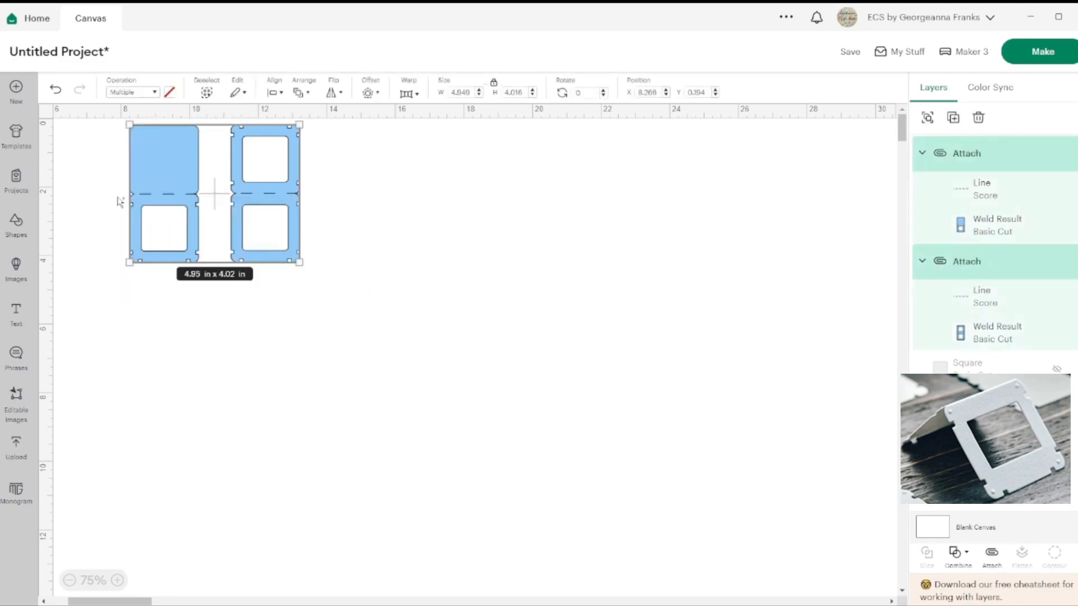
left_click(116, 579)
left_click(117, 580)
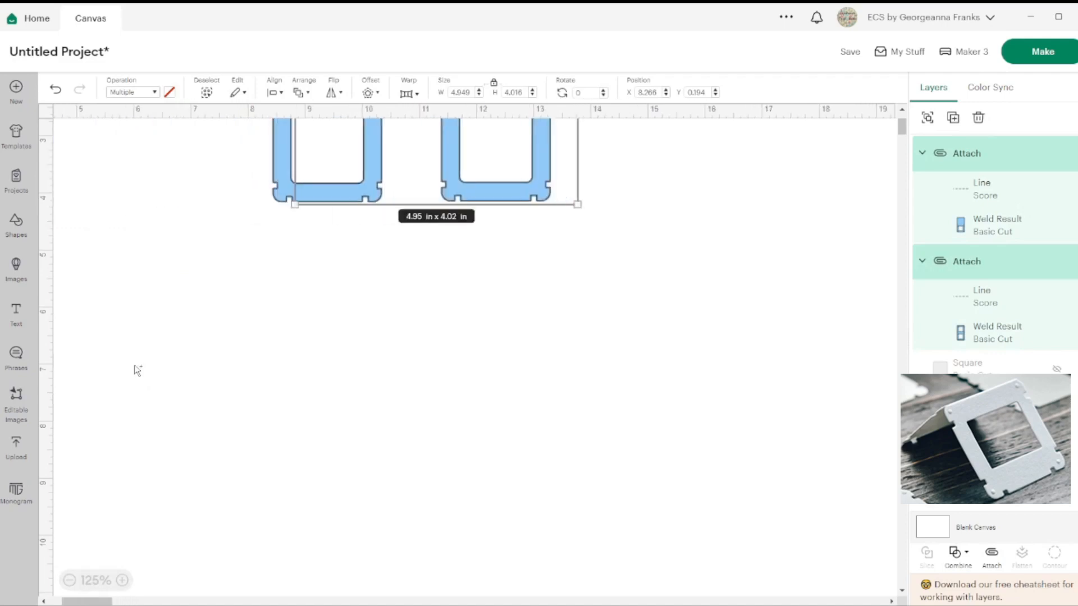
left_click_drag(404, 219, 150, 208)
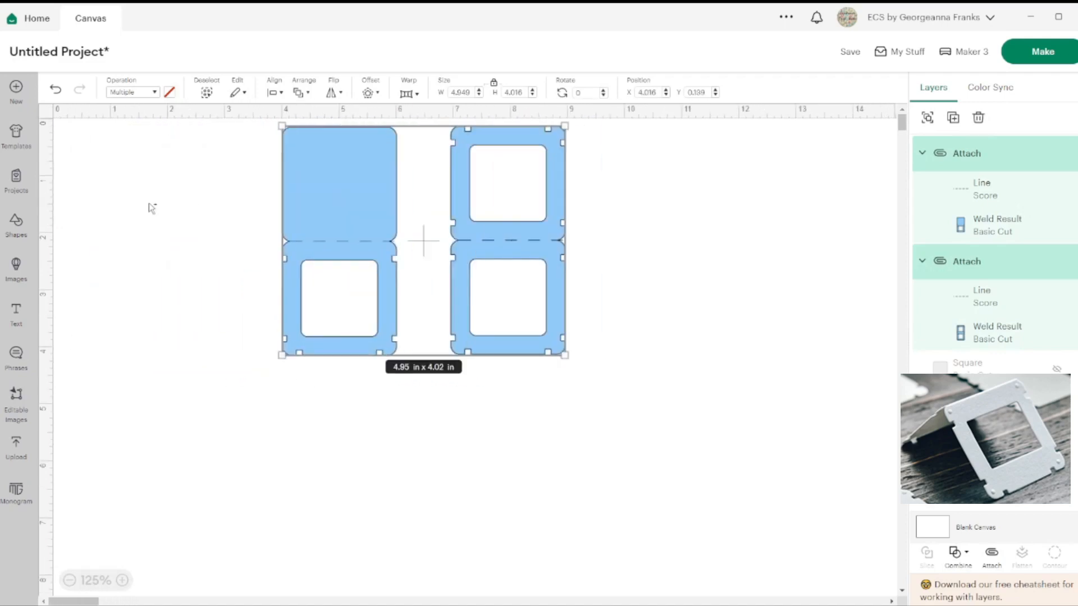
left_click(203, 238)
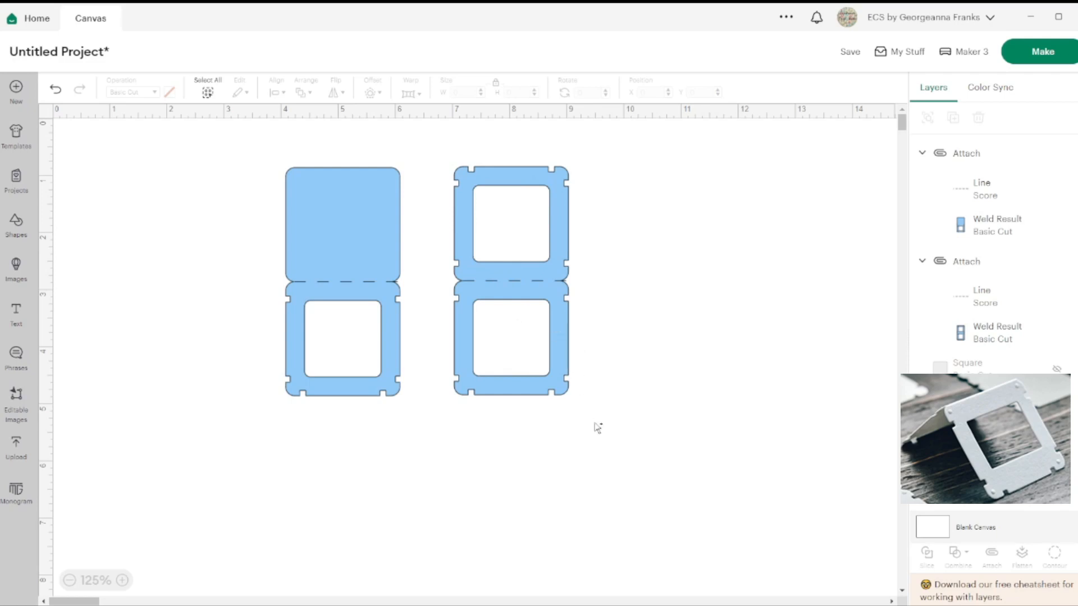
left_click_drag(596, 426, 225, 184)
left_click_drag(341, 213, 134, 170)
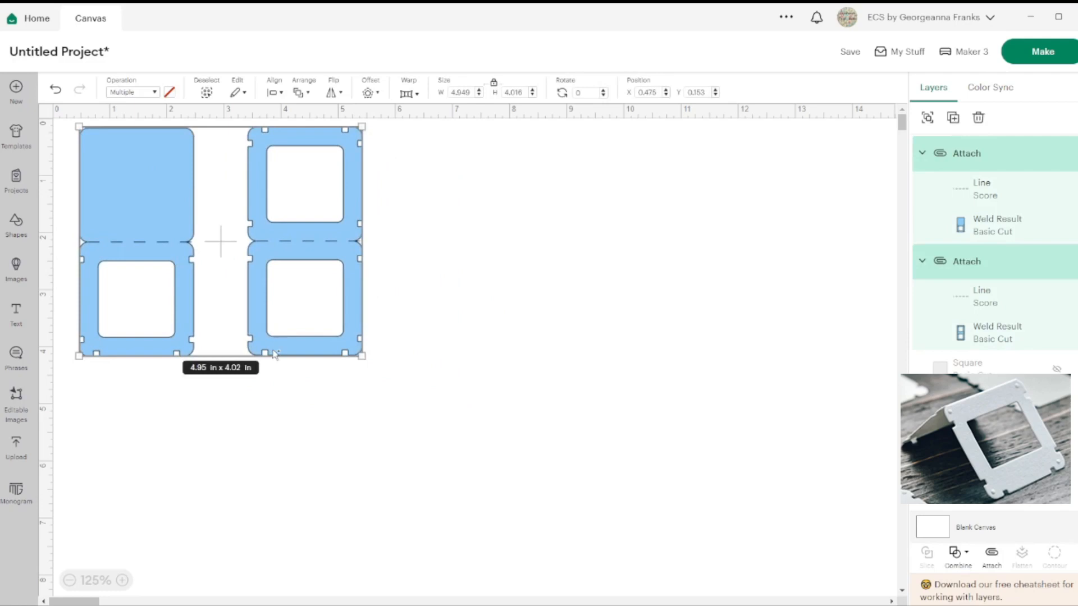